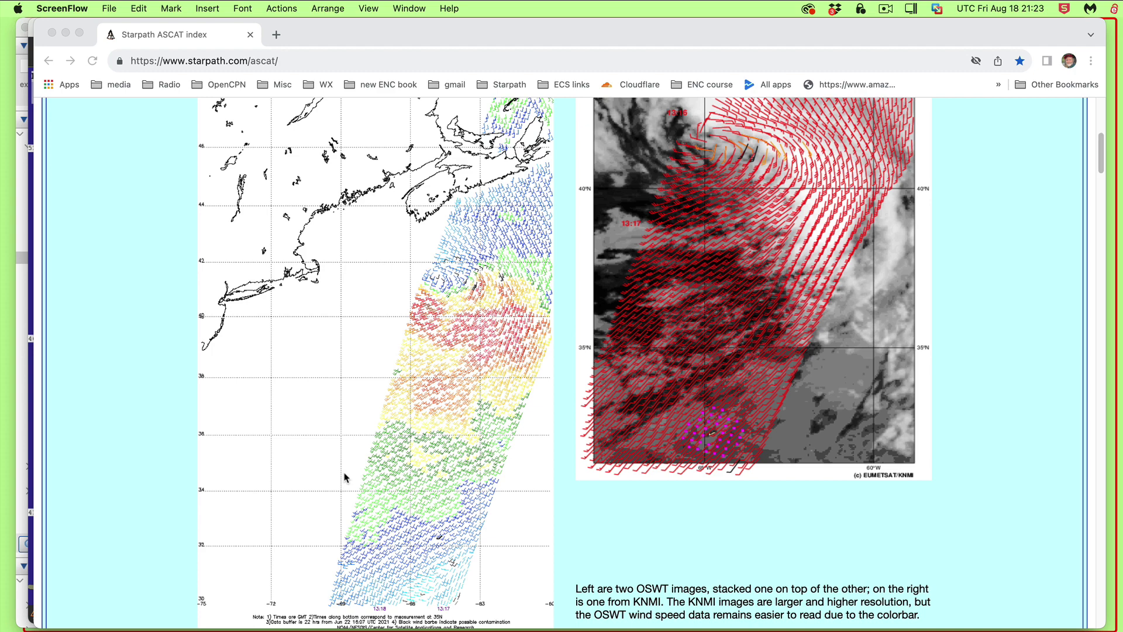
Step: Scroll the Starpath ASCAT page to the North America index map of numbered regions
{"action": "scroll", "coordinate": [345, 476], "scroll_direction": "up", "scroll_amount": 10}
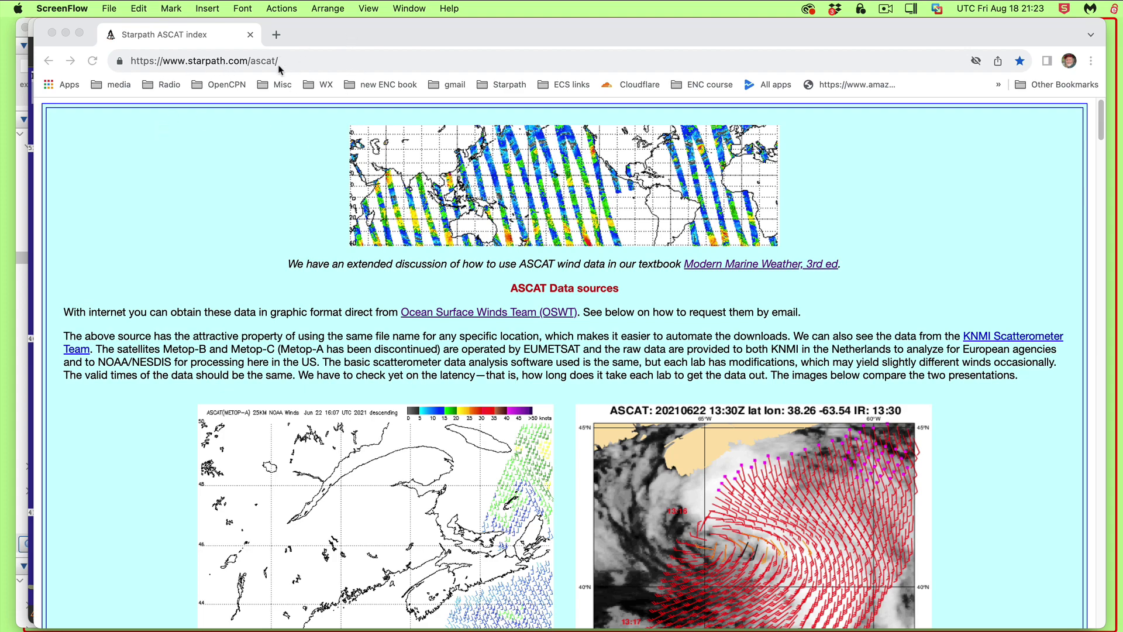
{"action": "scroll", "coordinate": [443, 474], "scroll_direction": "down", "scroll_amount": 2}
{"action": "scroll", "coordinate": [442, 473], "scroll_direction": "up", "scroll_amount": 2}
{"action": "scroll", "coordinate": [443, 474], "scroll_direction": "down", "scroll_amount": 8}
{"action": "scroll", "coordinate": [443, 474], "scroll_direction": "down", "scroll_amount": 8}
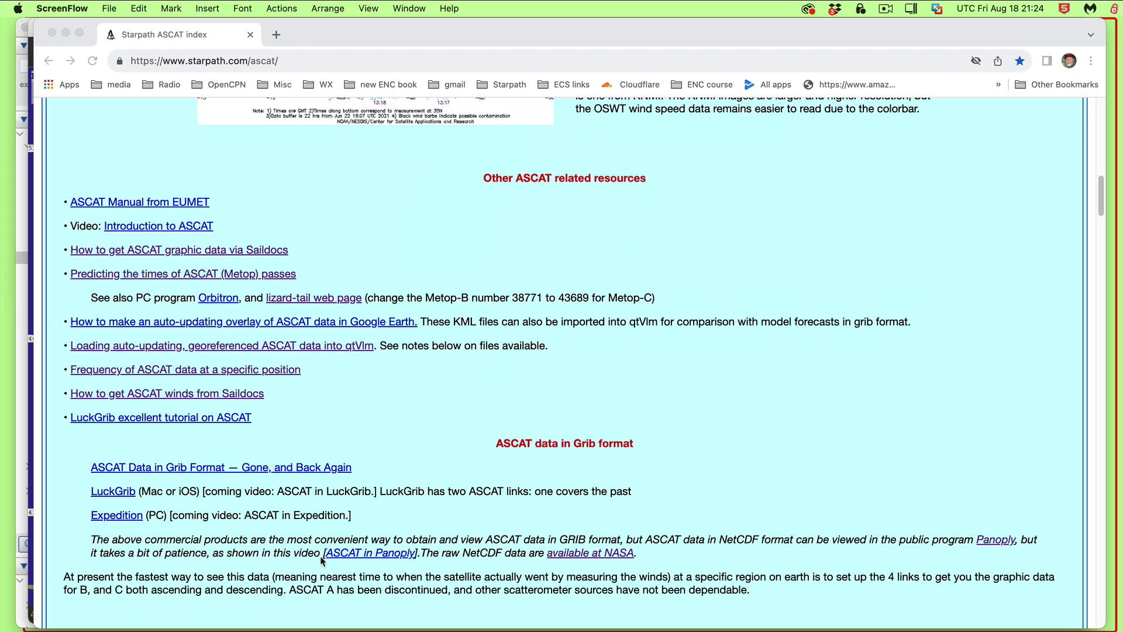
{"action": "scroll", "coordinate": [301, 544], "scroll_direction": "down", "scroll_amount": 5}
{"action": "scroll", "coordinate": [301, 544], "scroll_direction": "down", "scroll_amount": 20}
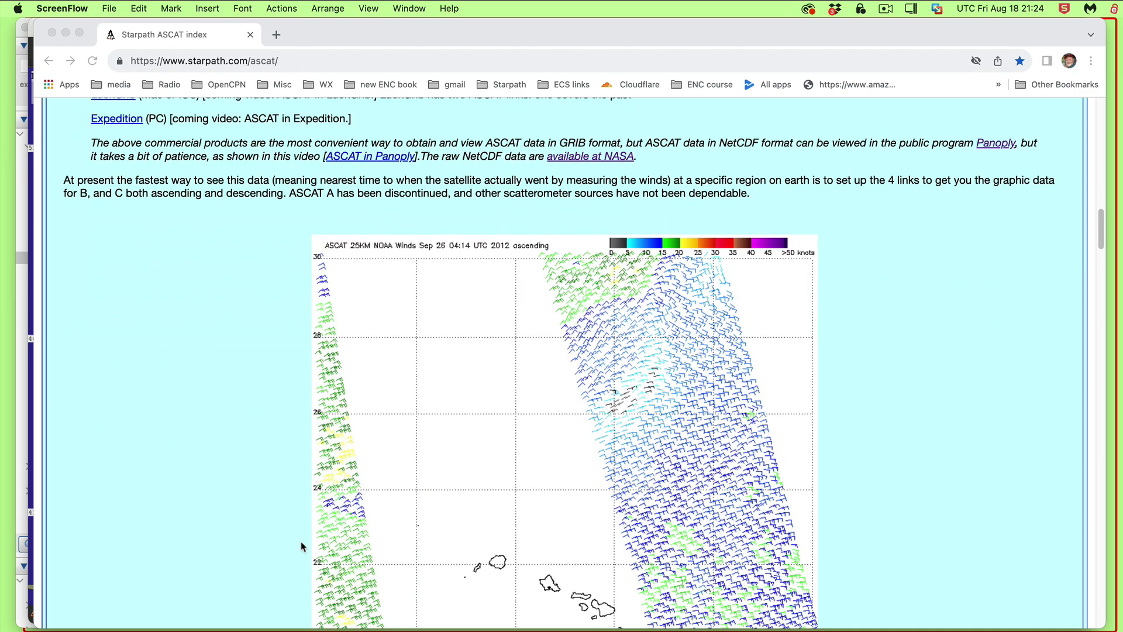
{"action": "scroll", "coordinate": [300, 546], "scroll_direction": "down", "scroll_amount": 4}
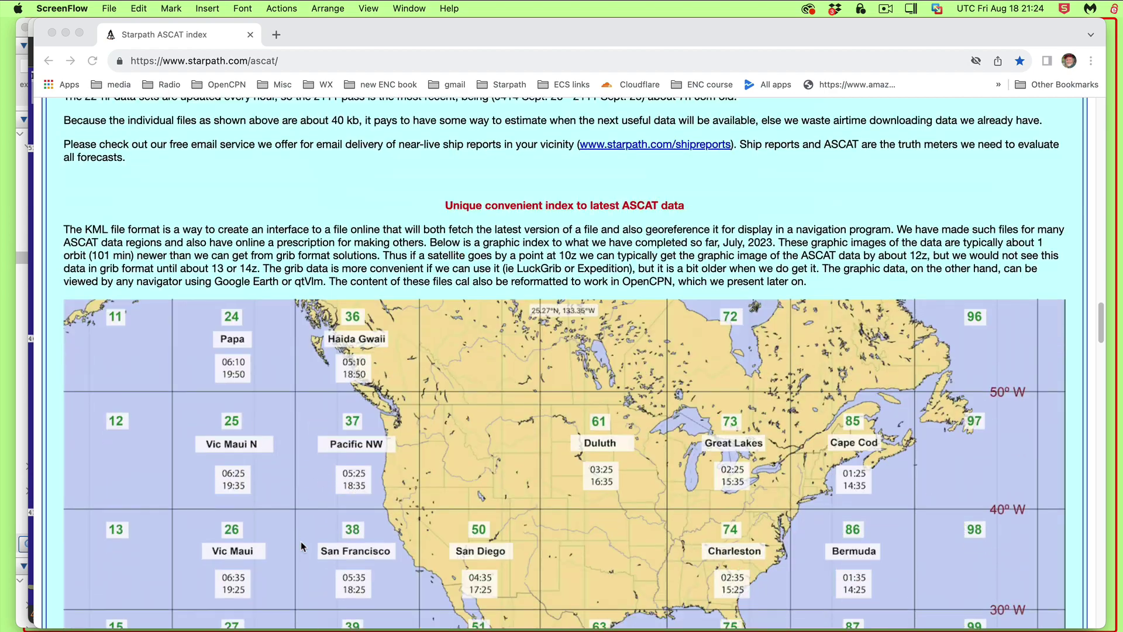
{"action": "scroll", "coordinate": [301, 546], "scroll_direction": "down", "scroll_amount": 3}
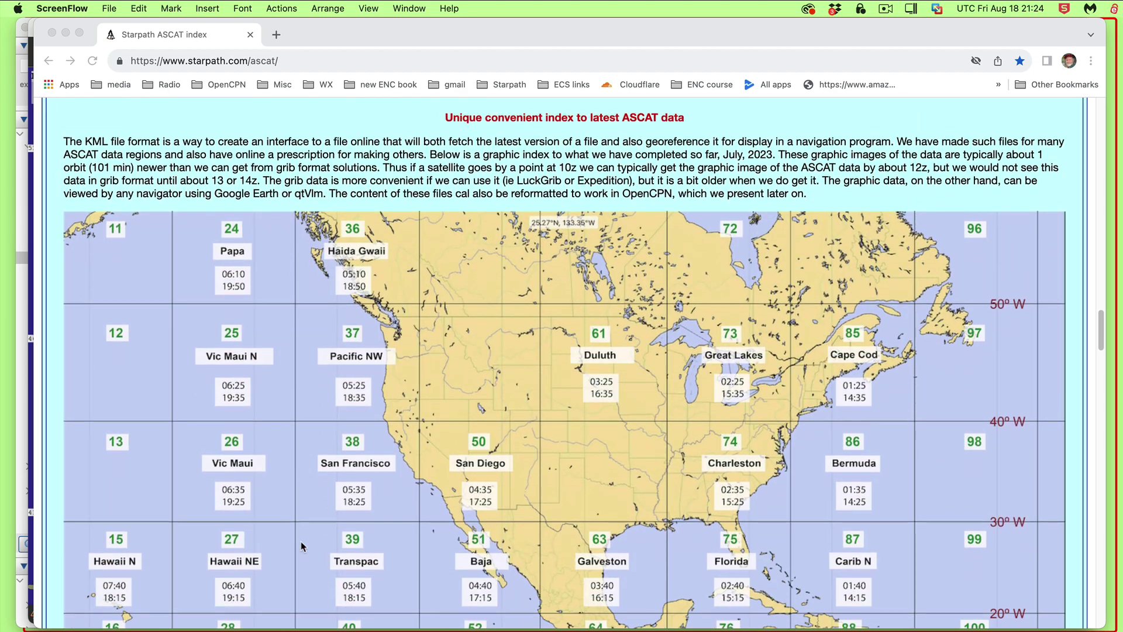
{"action": "scroll", "coordinate": [301, 546], "scroll_direction": "down", "scroll_amount": 1}
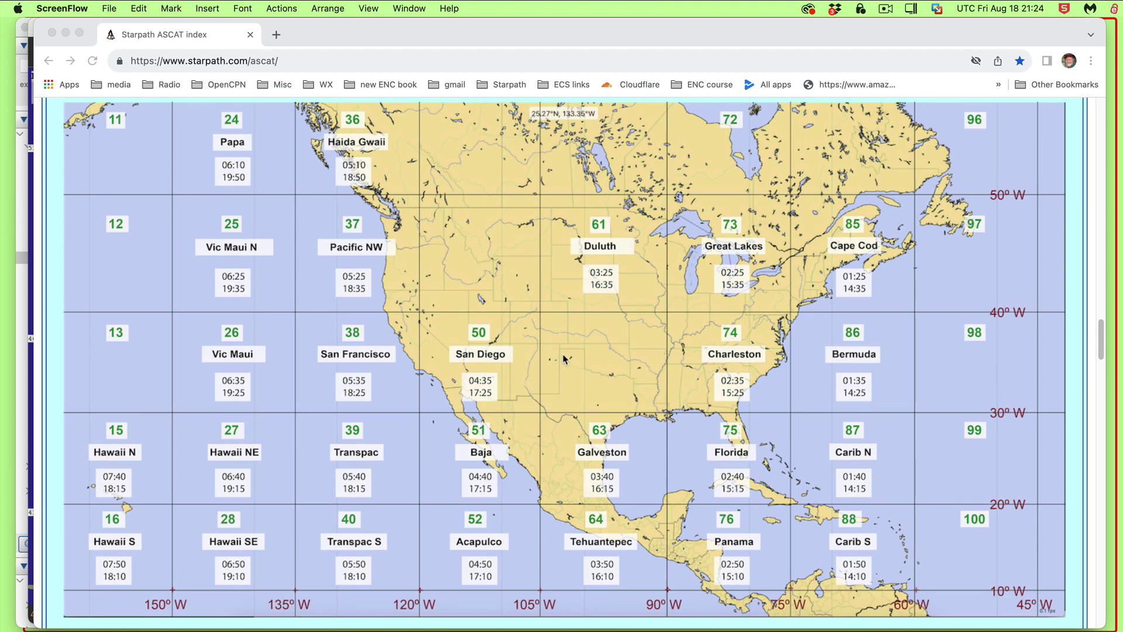
{"action": "scroll", "coordinate": [563, 357], "scroll_direction": "up", "scroll_amount": 1}
{"action": "scroll", "coordinate": [563, 356], "scroll_direction": "up", "scroll_amount": 1}
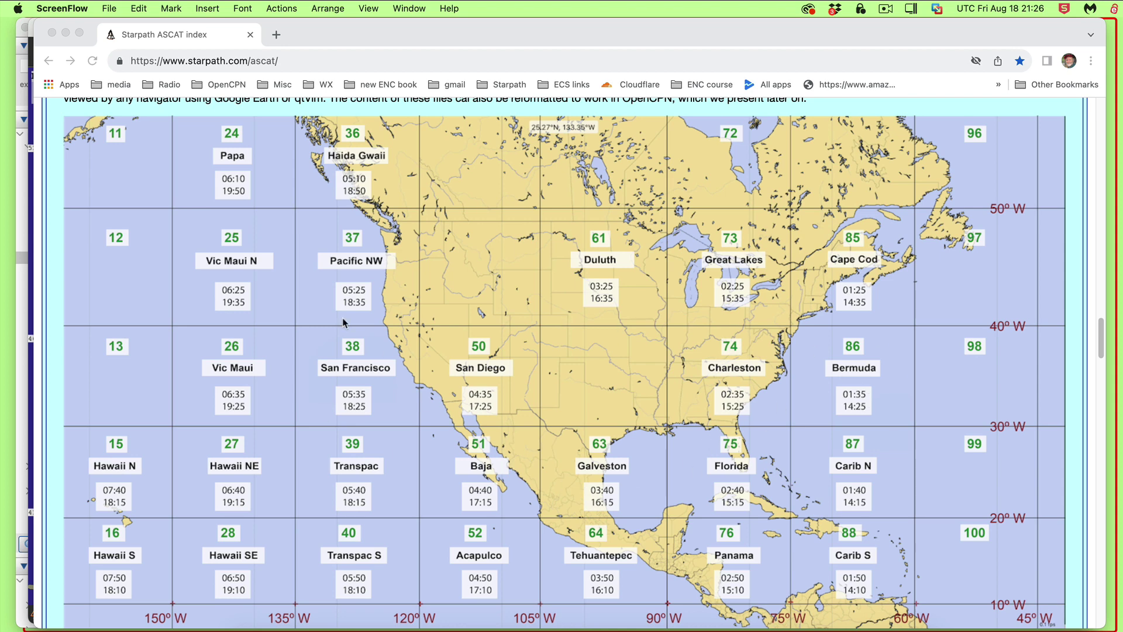
Step: Scroll past the San Francisco examples to the Europe region grid and the weather files zip
{"action": "scroll", "coordinate": [380, 374], "scroll_direction": "down", "scroll_amount": 1}
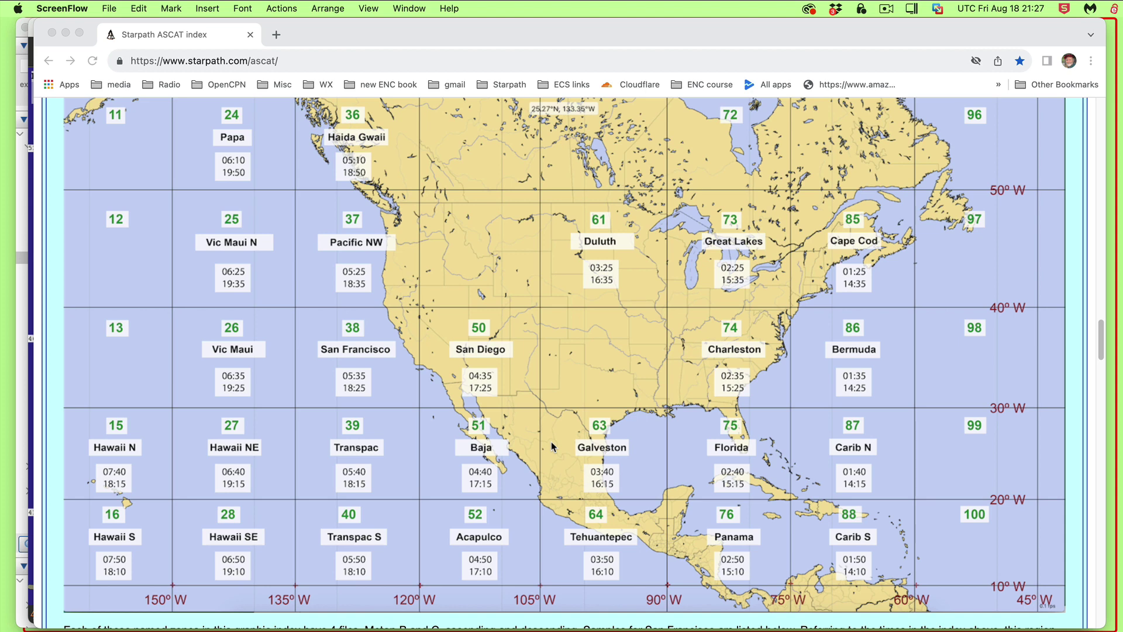
{"action": "scroll", "coordinate": [613, 372], "scroll_direction": "down", "scroll_amount": 1}
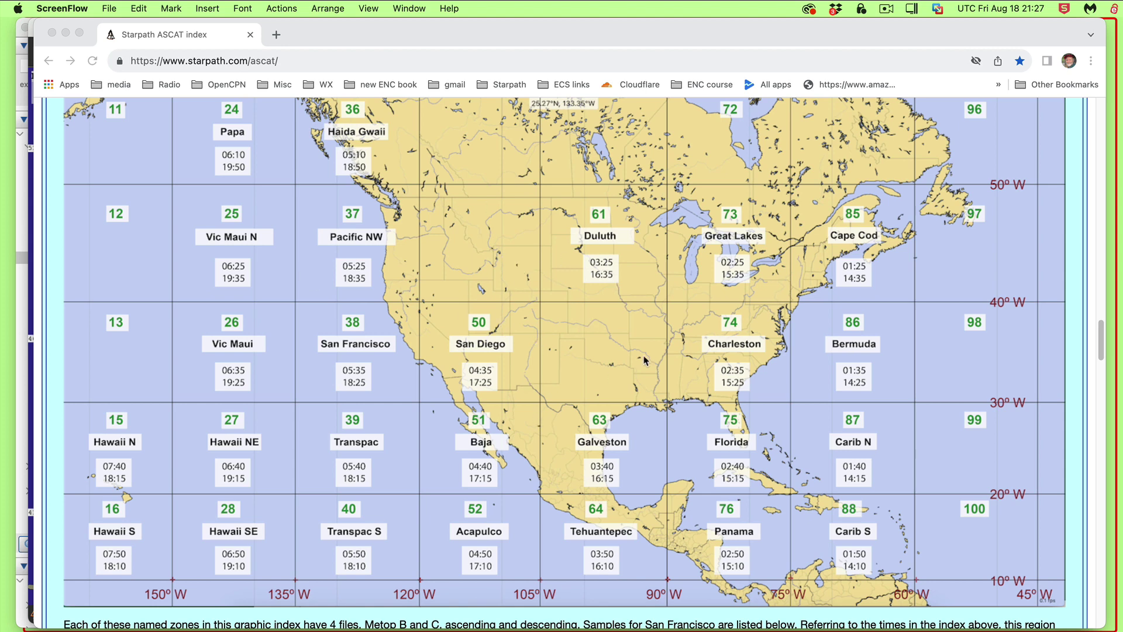
{"action": "scroll", "coordinate": [621, 405], "scroll_direction": "down", "scroll_amount": 5}
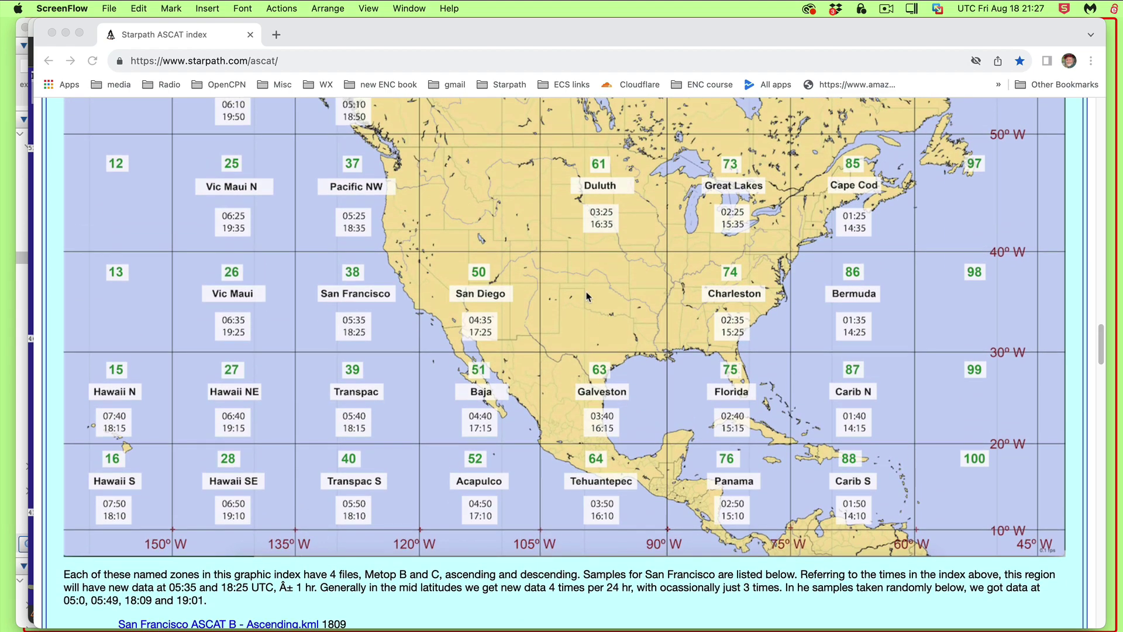
{"action": "scroll", "coordinate": [566, 394], "scroll_direction": "down", "scroll_amount": 10}
{"action": "scroll", "coordinate": [574, 429], "scroll_direction": "down", "scroll_amount": 10}
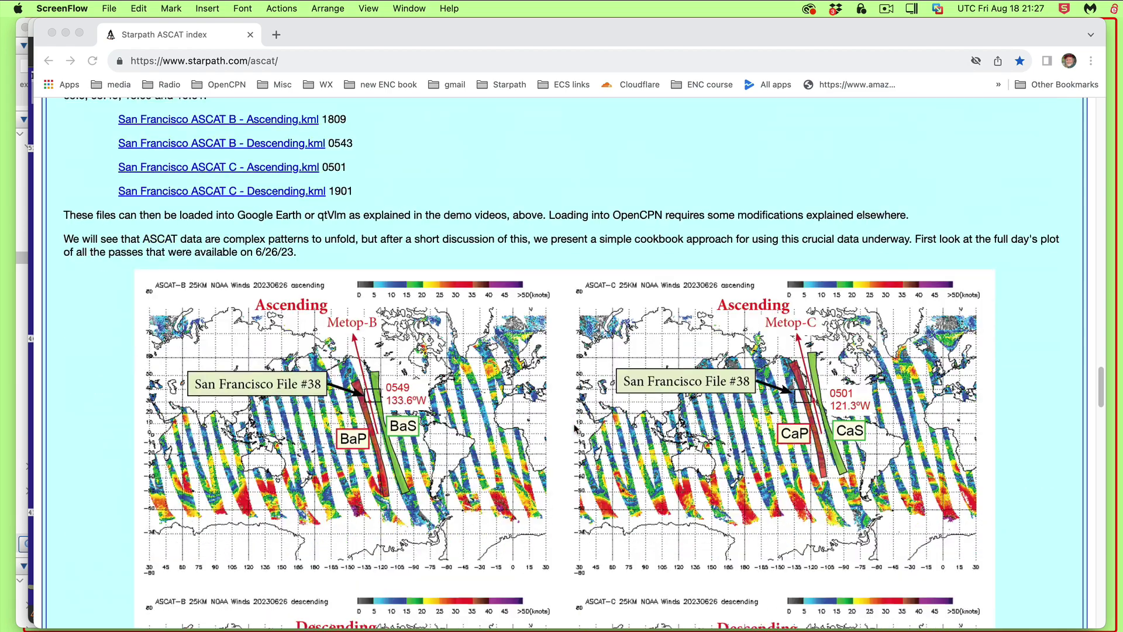
{"action": "scroll", "coordinate": [613, 291], "scroll_direction": "down", "scroll_amount": 10}
{"action": "scroll", "coordinate": [556, 307], "scroll_direction": "down", "scroll_amount": 15}
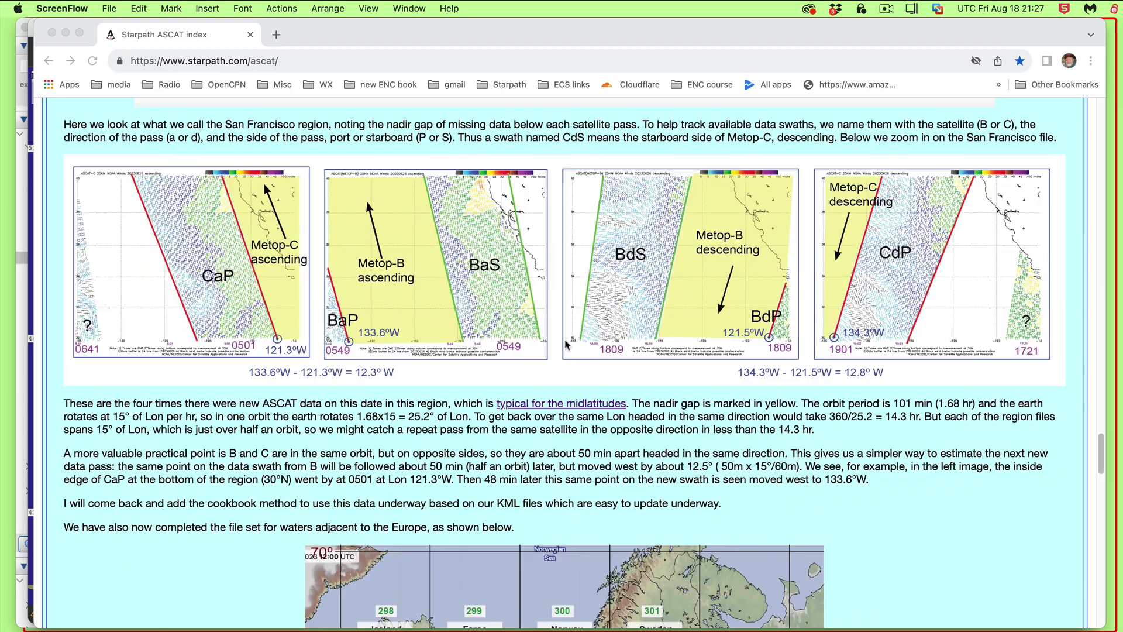
{"action": "scroll", "coordinate": [566, 349], "scroll_direction": "down", "scroll_amount": 1}
{"action": "scroll", "coordinate": [566, 350], "scroll_direction": "down", "scroll_amount": 1}
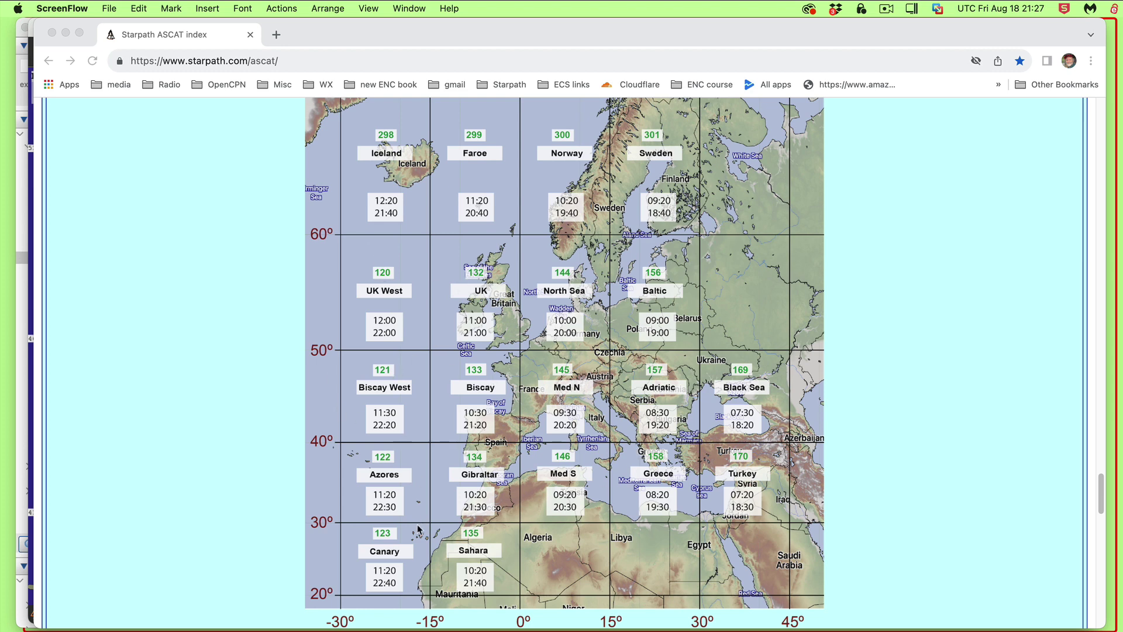
{"action": "scroll", "coordinate": [418, 528], "scroll_direction": "down", "scroll_amount": 6}
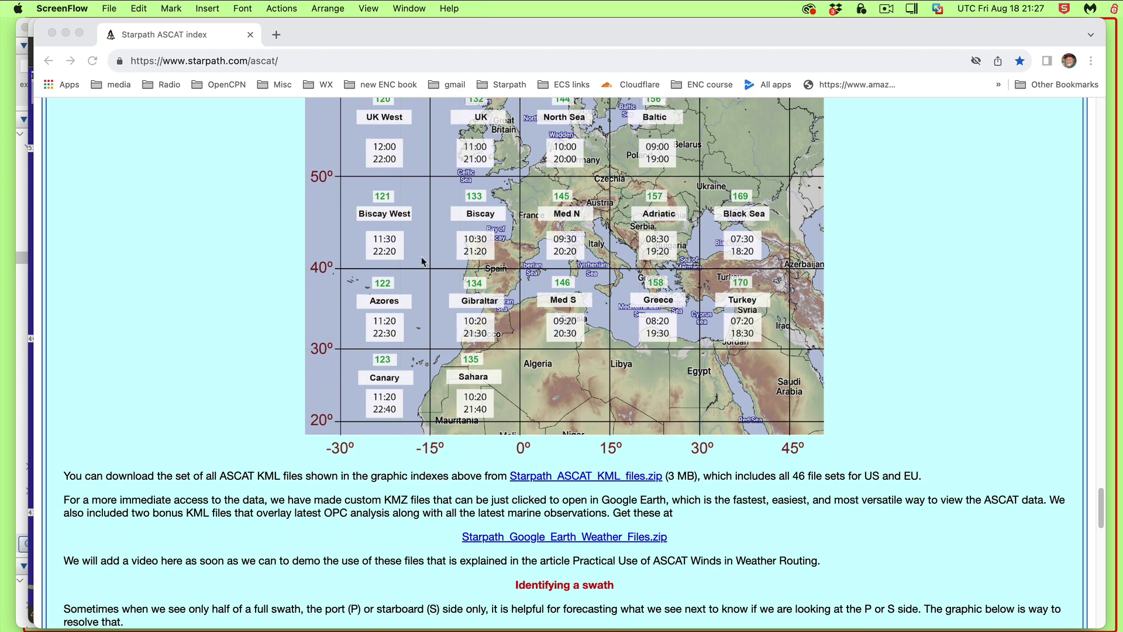
{"action": "scroll", "coordinate": [419, 276], "scroll_direction": "down", "scroll_amount": 2}
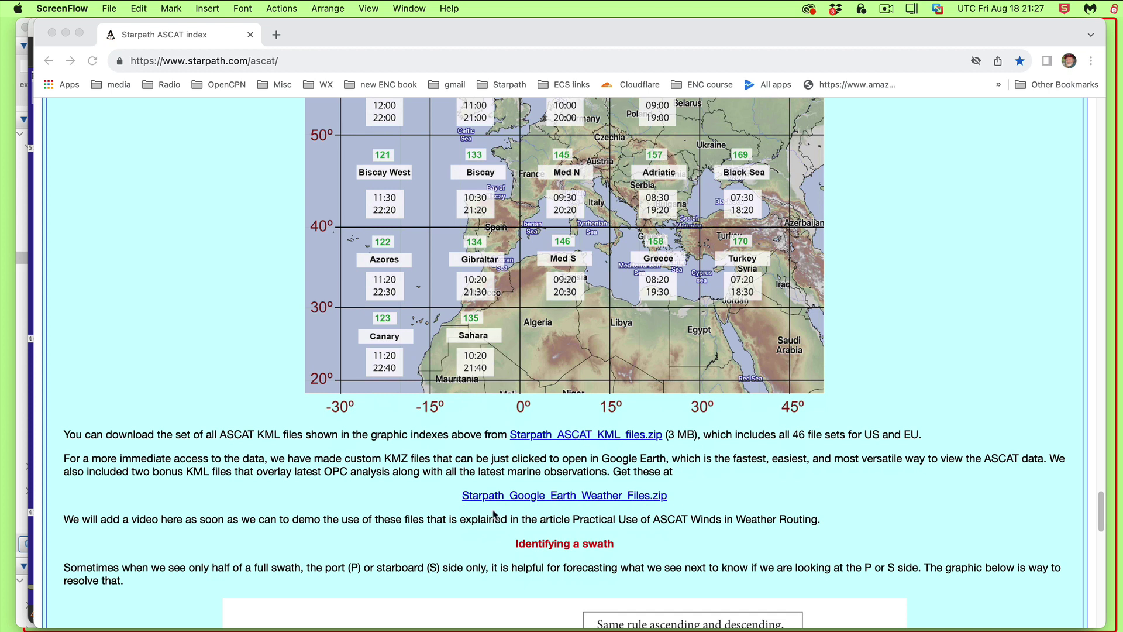
Step: Save Starpath_Google_Earth_Weather_Files.zip to Downloads and expand its extracted folder in Finder
{"action": "left_click", "coordinate": [380, 496]}
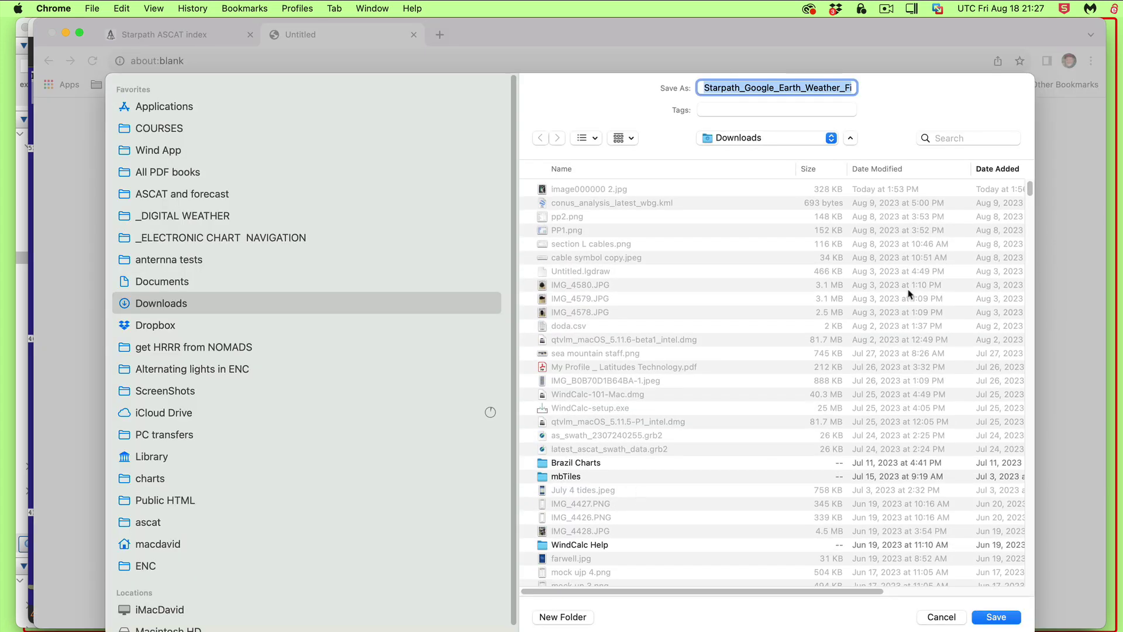
{"action": "left_click", "coordinate": [996, 617]}
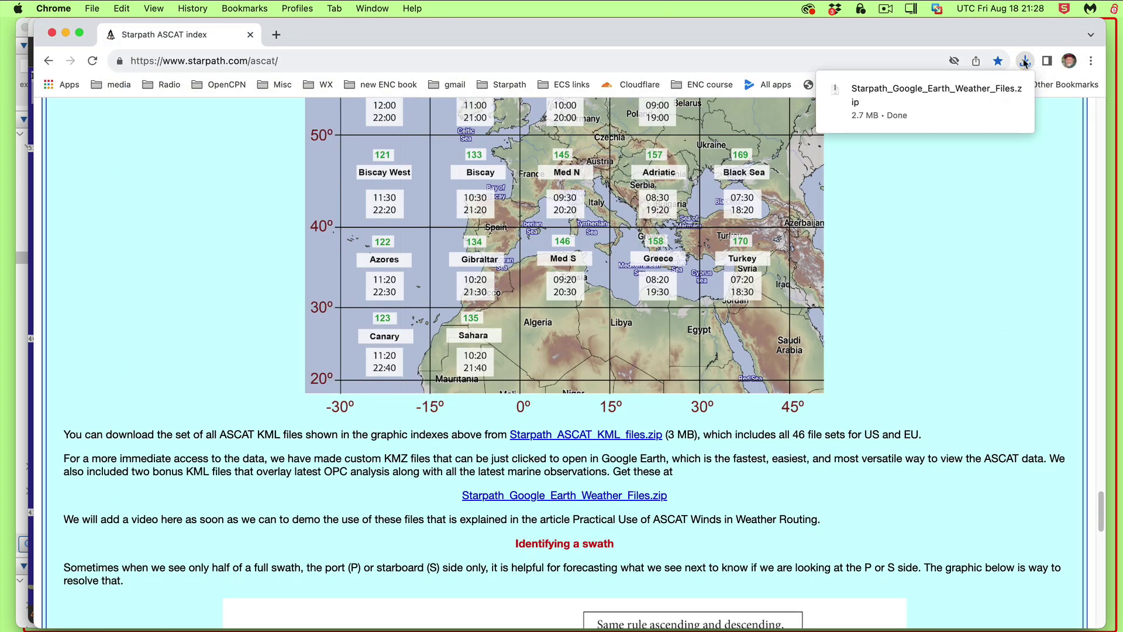
{"action": "left_click", "coordinate": [867, 89]}
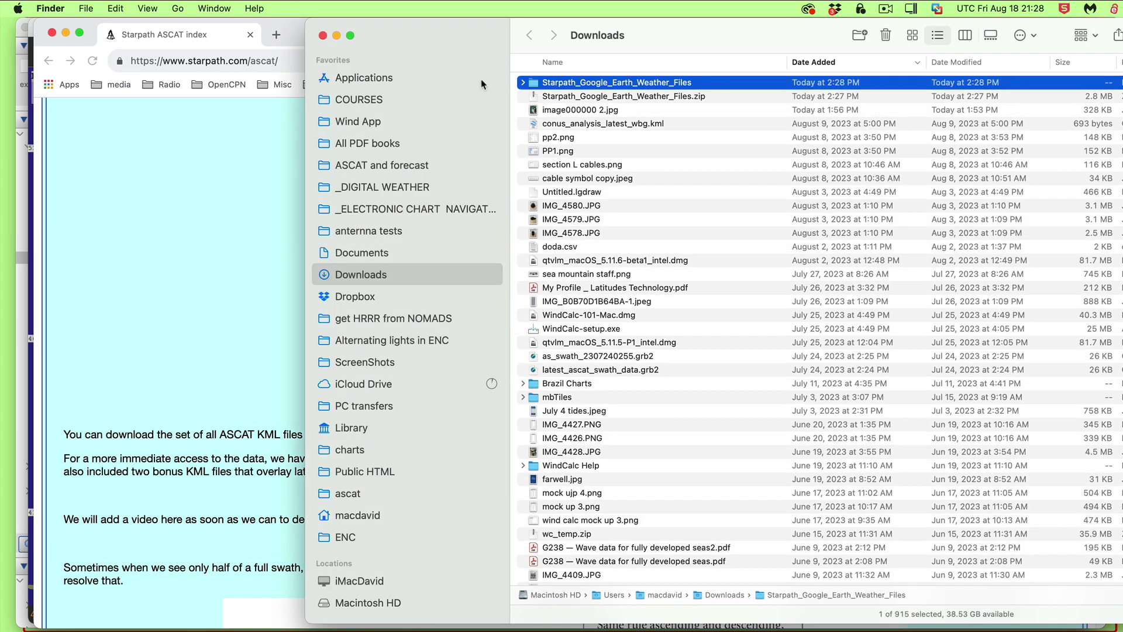
{"action": "left_click", "coordinate": [523, 83]}
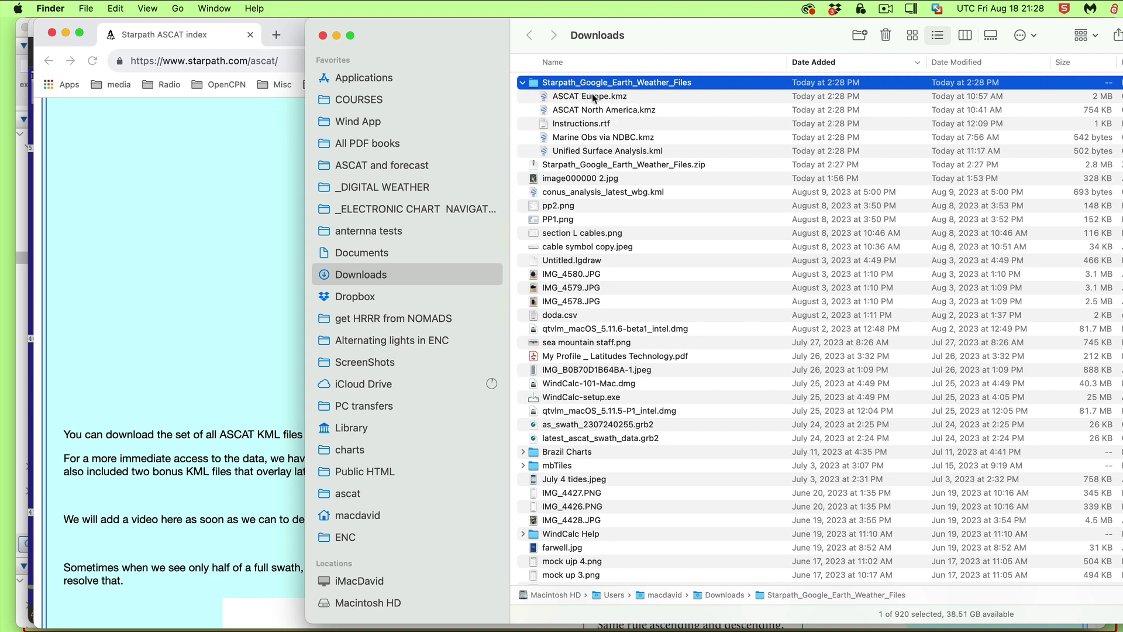
Step: Read Instructions.rtf from the extracted folder, then close it
{"action": "left_click", "coordinate": [566, 125]}
{"action": "double_click", "coordinate": [566, 125]}
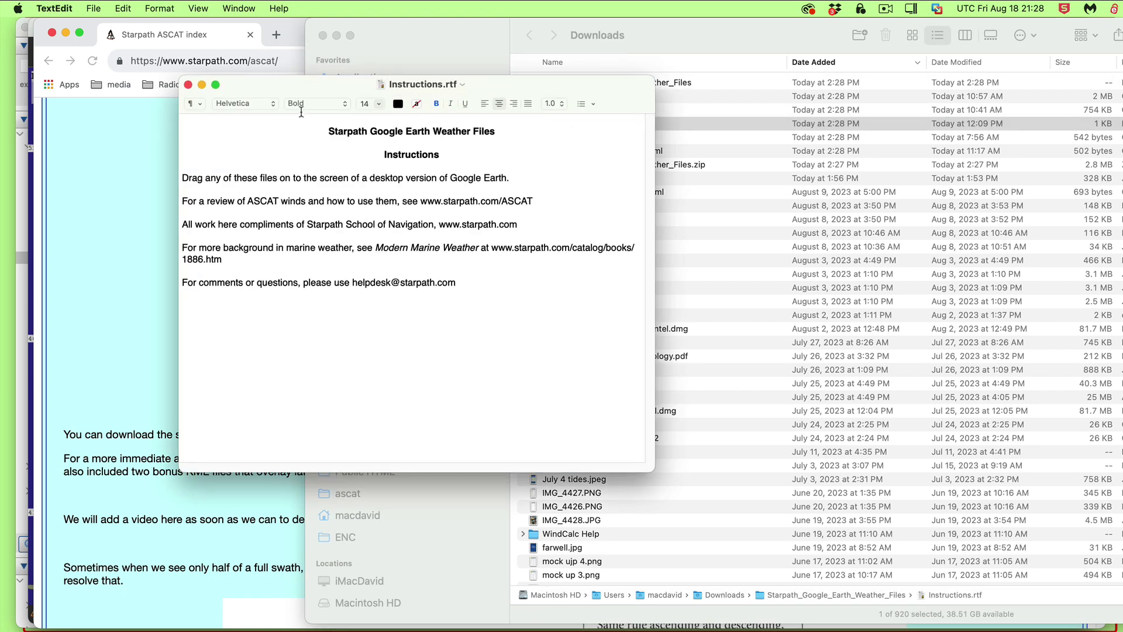
{"action": "left_click", "coordinate": [188, 85]}
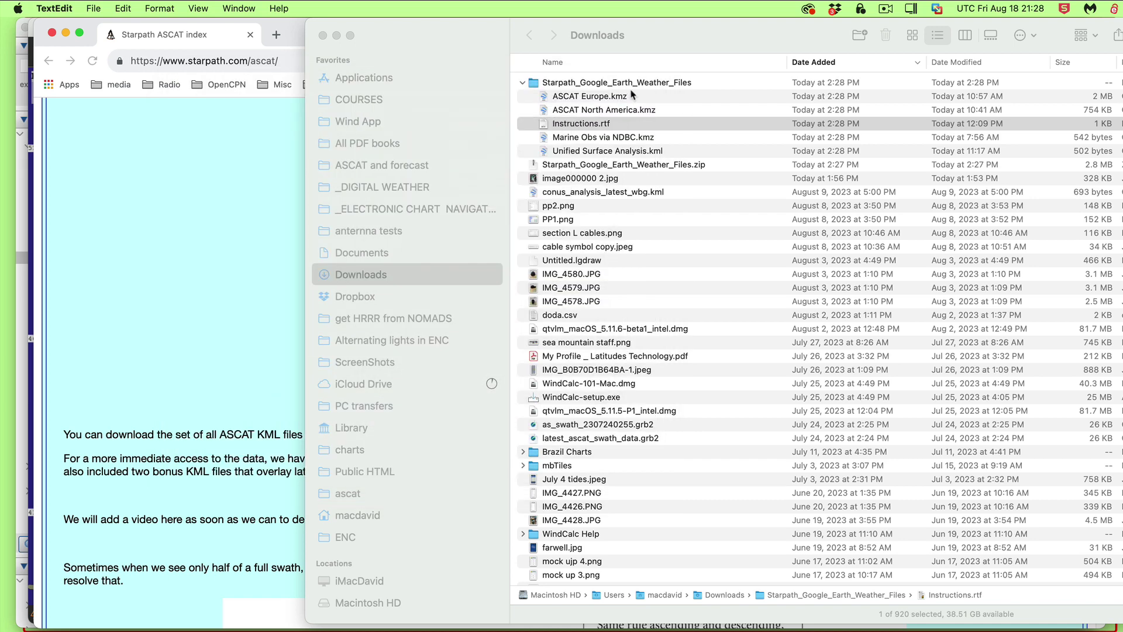
Step: Select ASCAT Europe, ASCAT North America, Marine Obs via NDBC and Unified Surface Analysis files together
{"action": "left_click", "coordinate": [569, 97]}
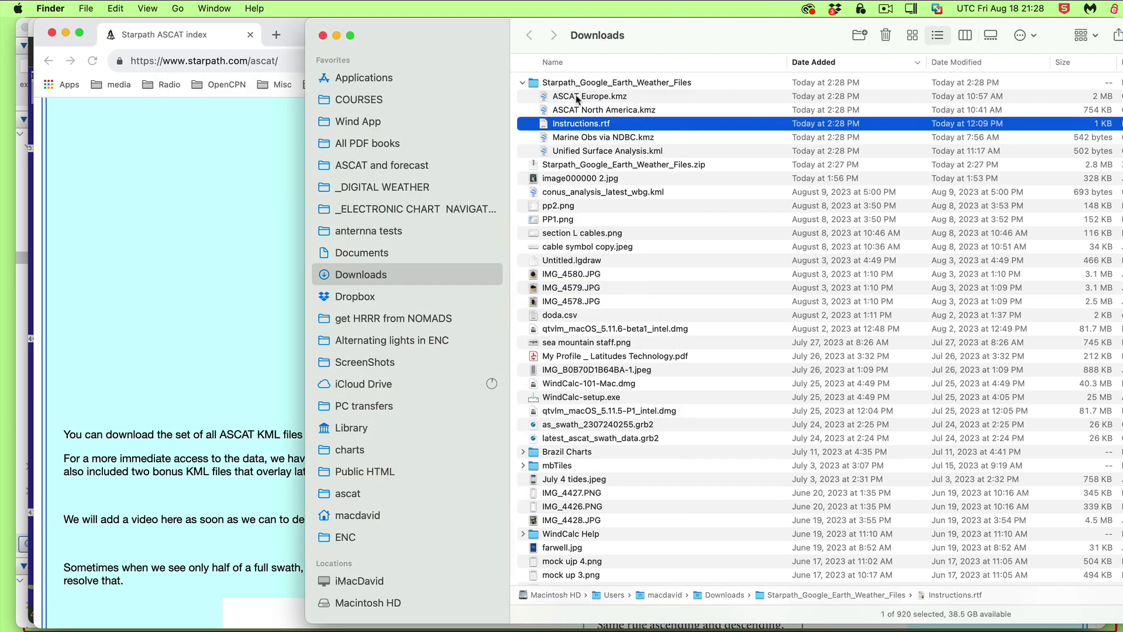
{"action": "left_click", "coordinate": [577, 103]}
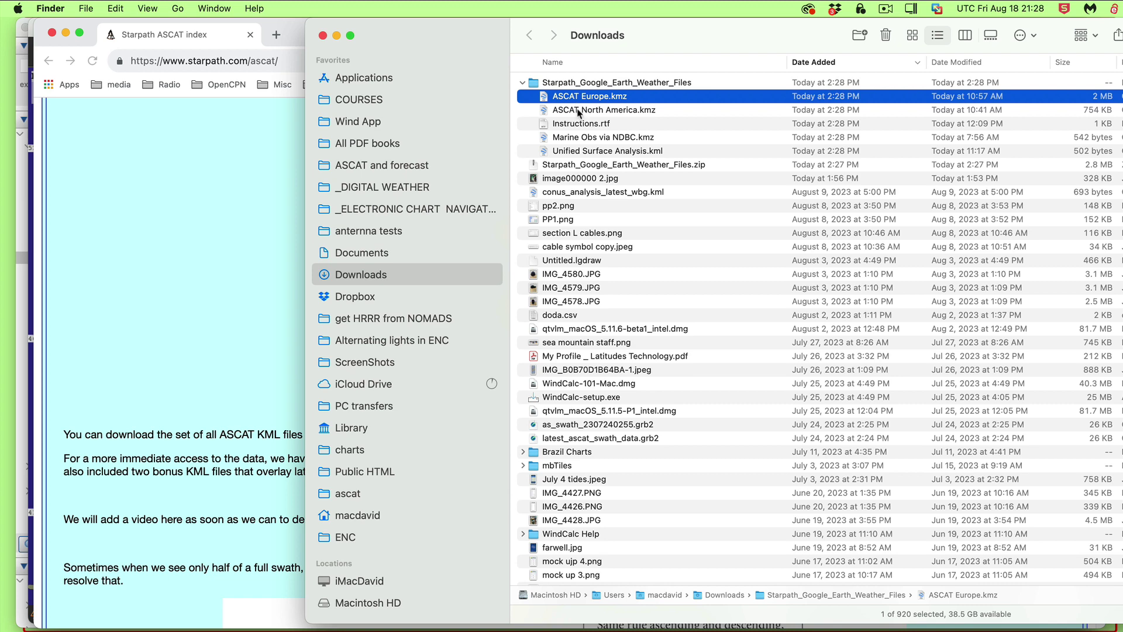
{"action": "left_click", "coordinate": [577, 111], "text": "shift"}
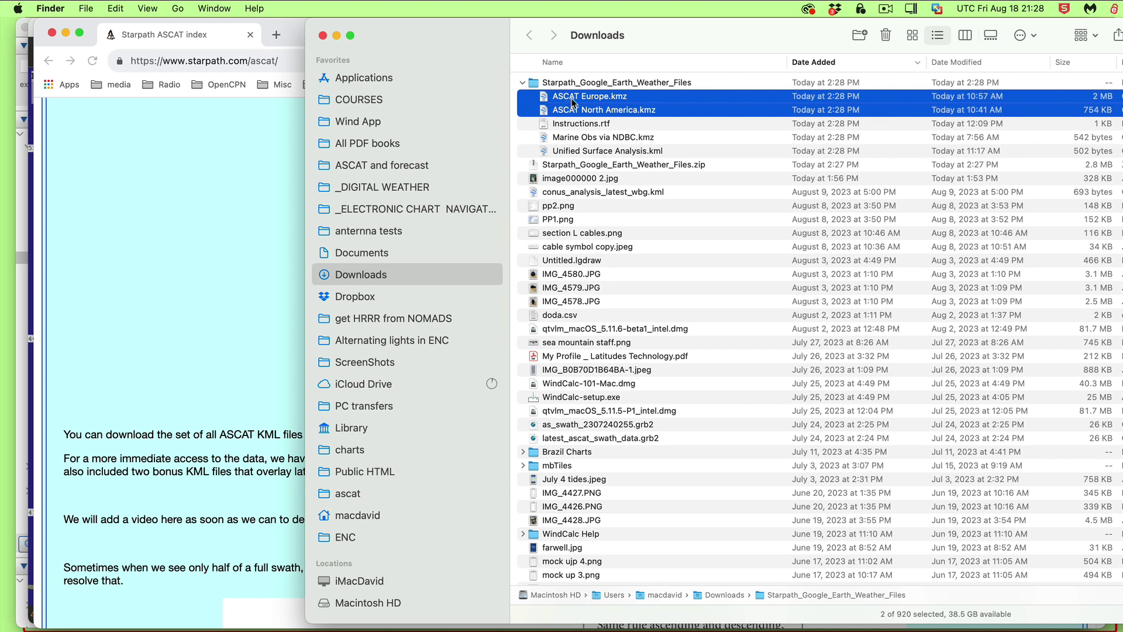
{"action": "left_click", "coordinate": [590, 139], "text": "super"}
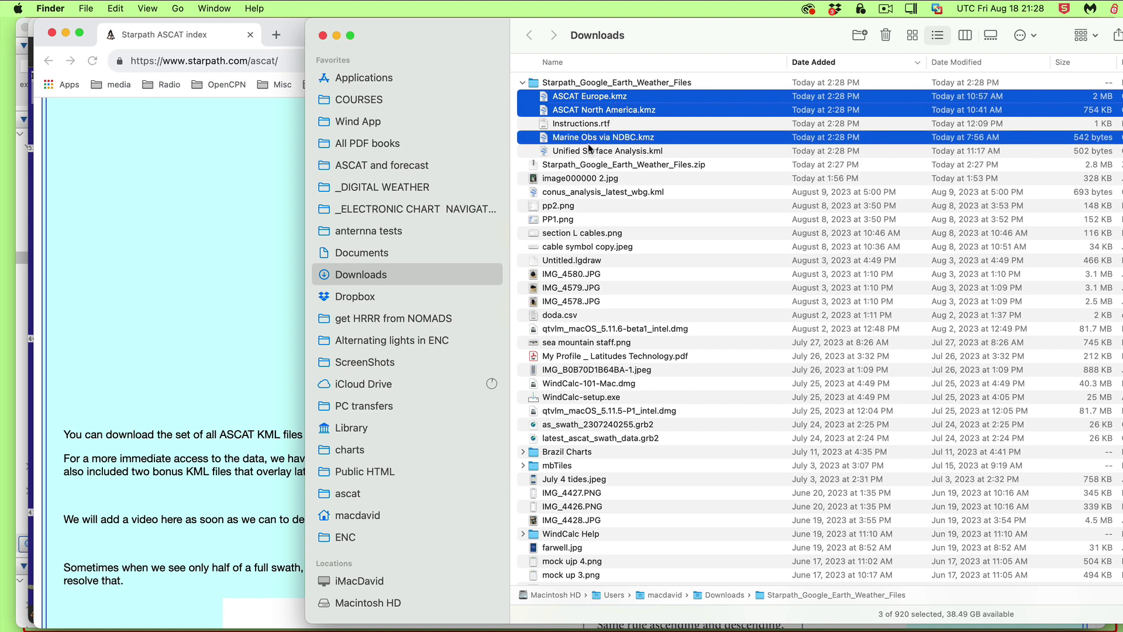
{"action": "left_click", "coordinate": [589, 151], "text": "super"}
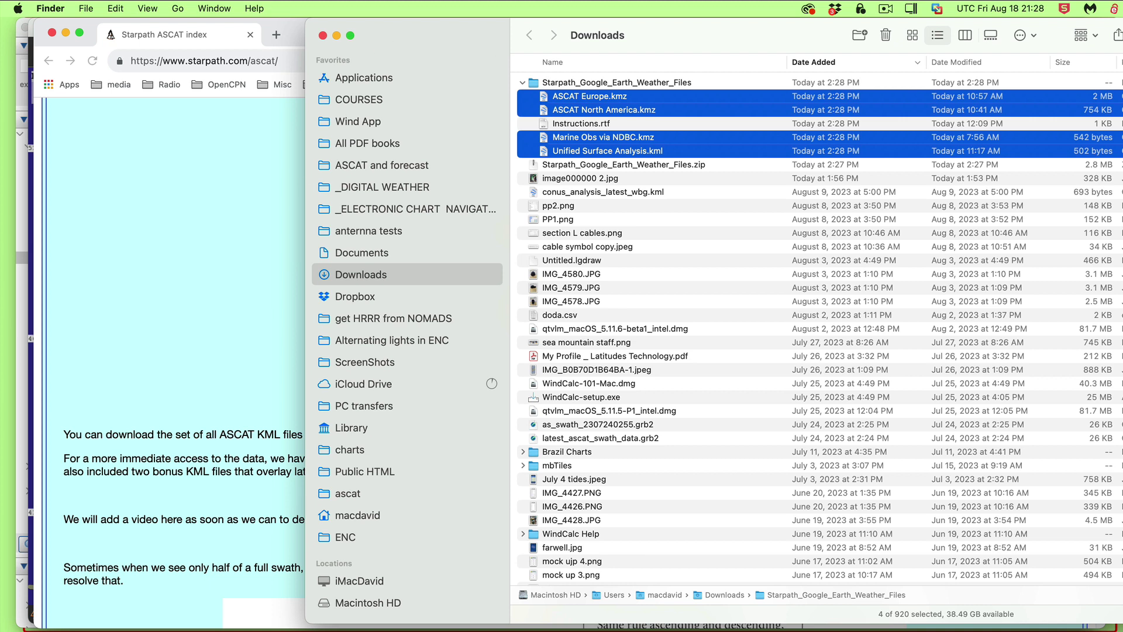
Step: Open the four selected files in Google Earth and hide the Biscay ASCAT wind overlay
{"action": "key", "text": "super+o"}
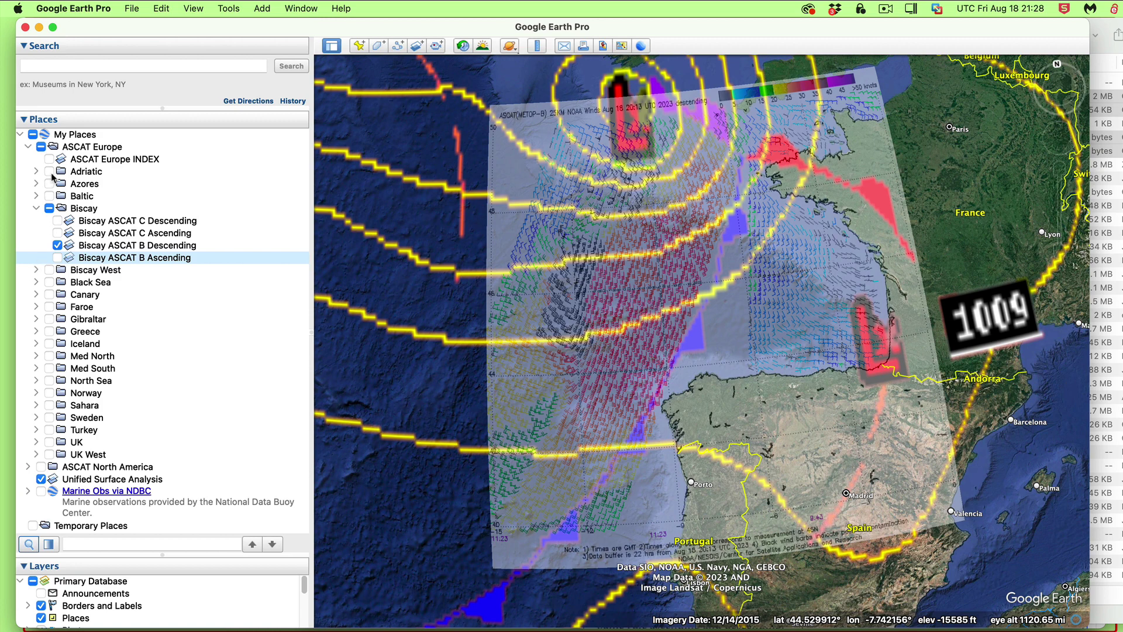
{"action": "left_click", "coordinate": [36, 208]}
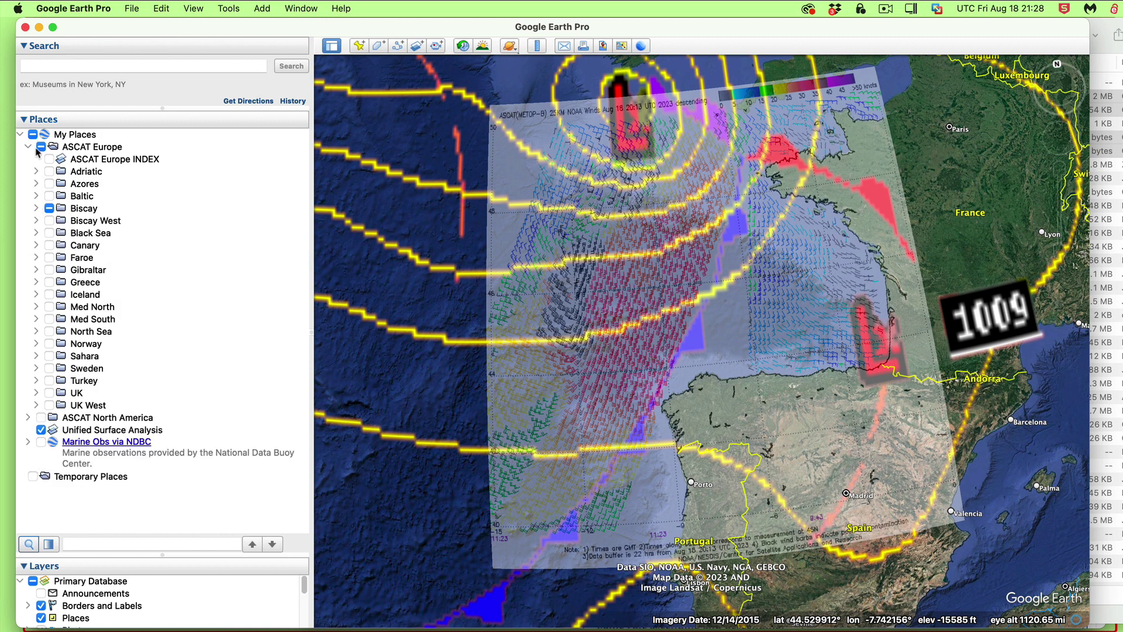
{"action": "left_click", "coordinate": [49, 208]}
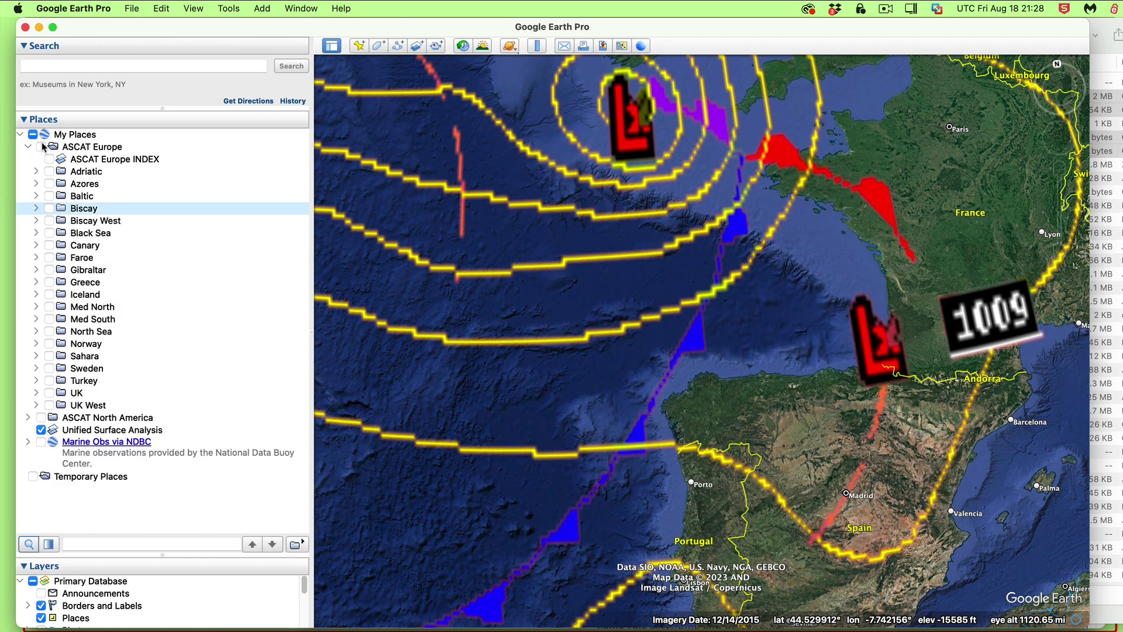
Step: Hide the Unified Surface Analysis map and shrink the Google Earth window to uncover Finder
{"action": "left_click", "coordinate": [28, 147]}
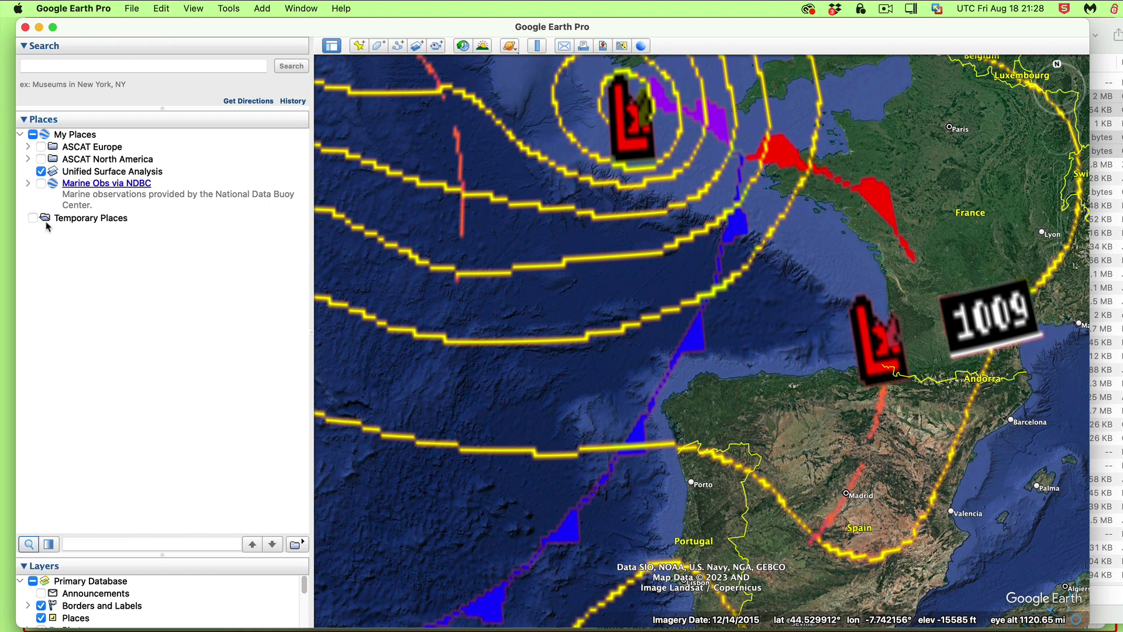
{"action": "left_click", "coordinate": [45, 175]}
{"action": "left_click", "coordinate": [41, 171]}
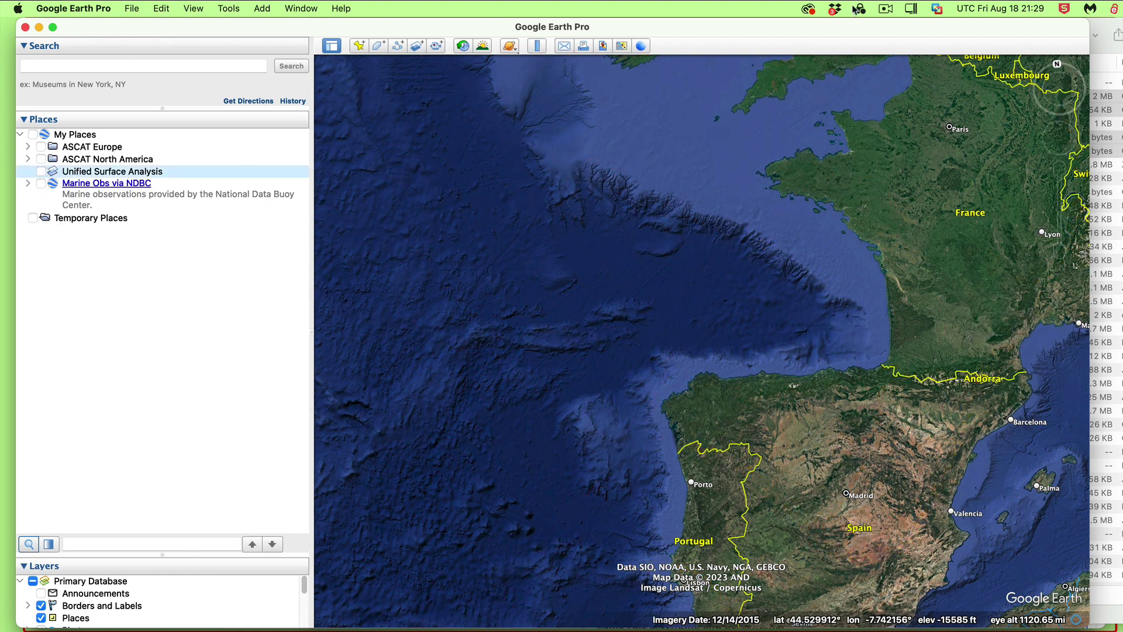
{"action": "left_click_drag", "start_coordinate": [704, 176], "coordinate": [704, 134]}
{"action": "left_click_drag", "start_coordinate": [638, 19], "coordinate": [632, 263]}
Step: Select only ASCAT Europe.kmz in the downloads folder window
{"action": "left_click", "coordinate": [452, 58]}
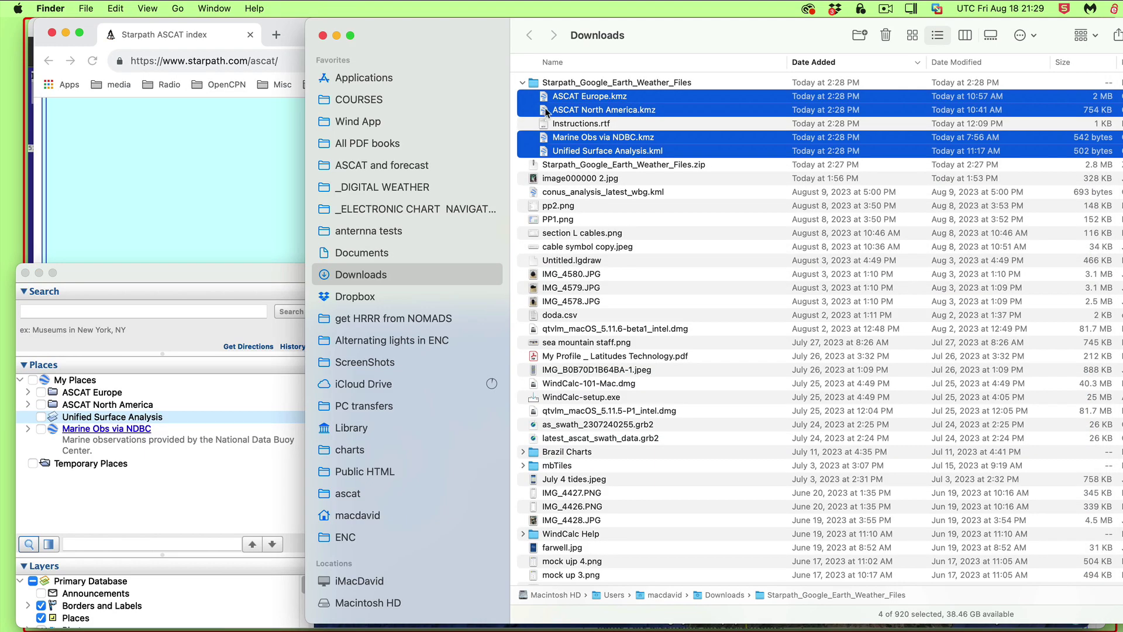
{"action": "left_click_drag", "start_coordinate": [124, 275], "coordinate": [203, 189]}
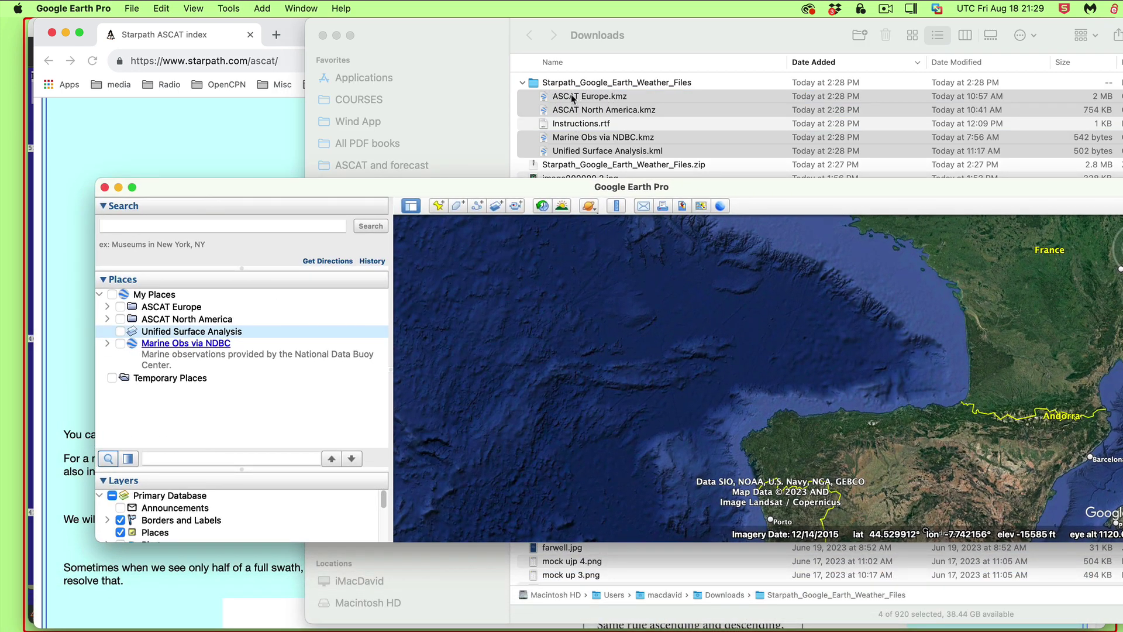
{"action": "left_click", "coordinate": [645, 92]}
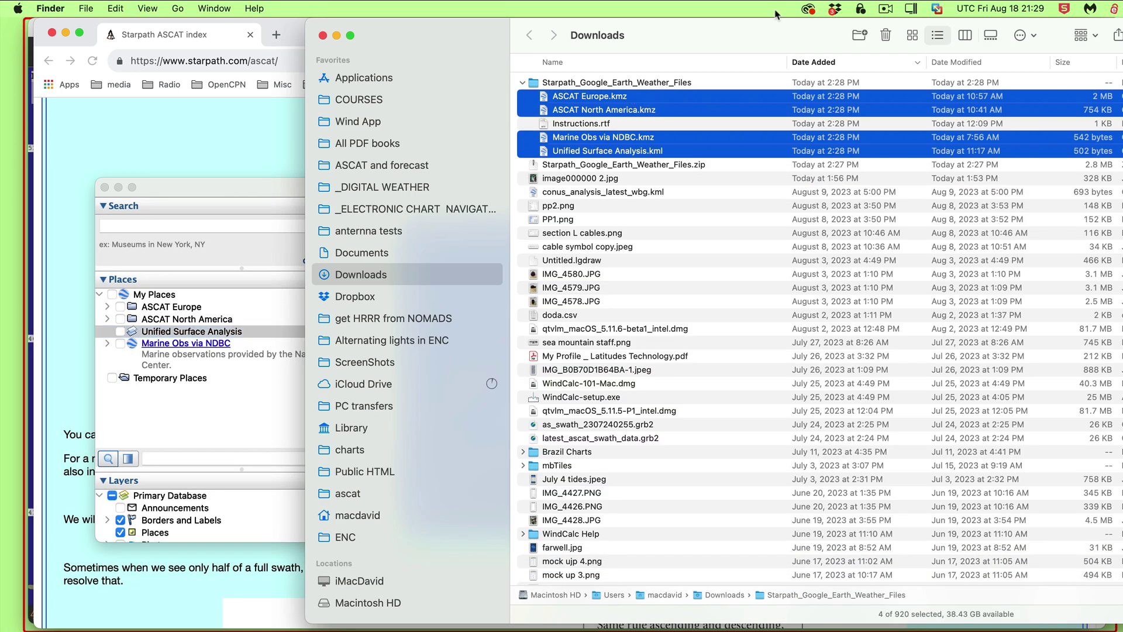
{"action": "left_click", "coordinate": [679, 85]}
{"action": "left_click", "coordinate": [619, 98]}
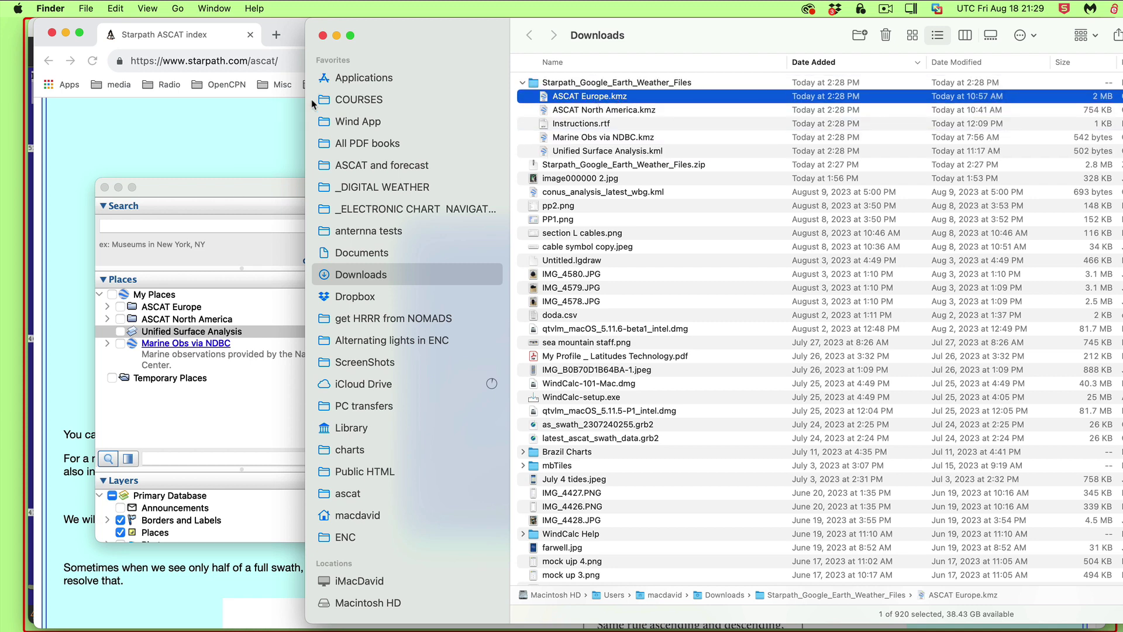
Step: Drag ASCAT Europe.kmz onto the Google Earth map, adding it under Temporary Places
{"action": "left_click_drag", "start_coordinate": [410, 41], "coordinate": [465, 388]}
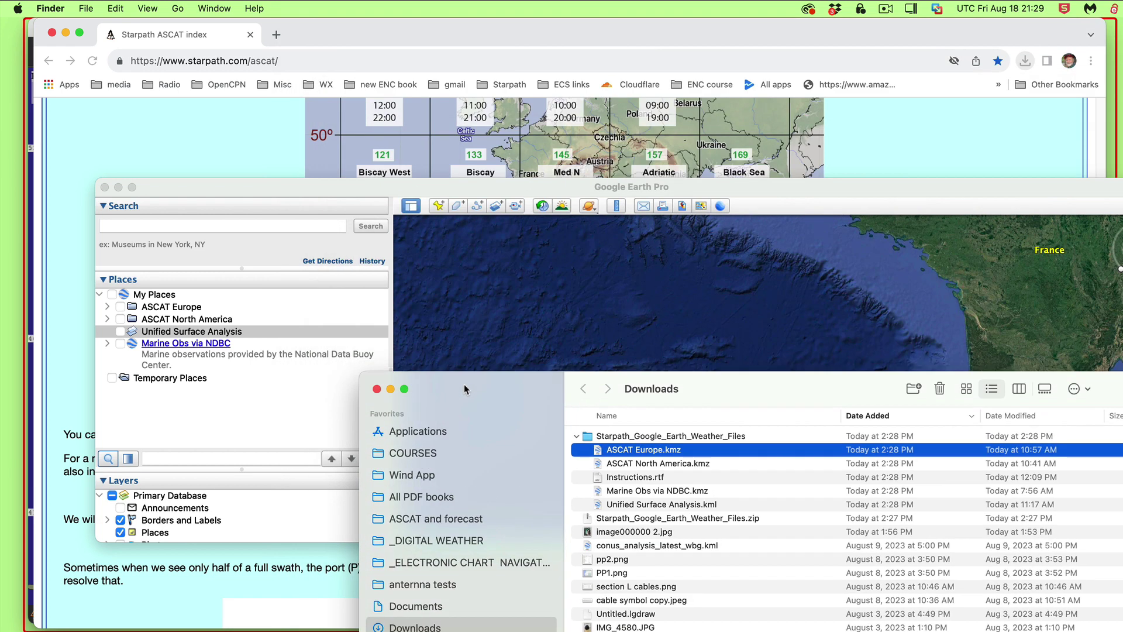
{"action": "left_click", "coordinate": [768, 212]}
{"action": "left_click_drag", "start_coordinate": [768, 212], "coordinate": [651, 52]}
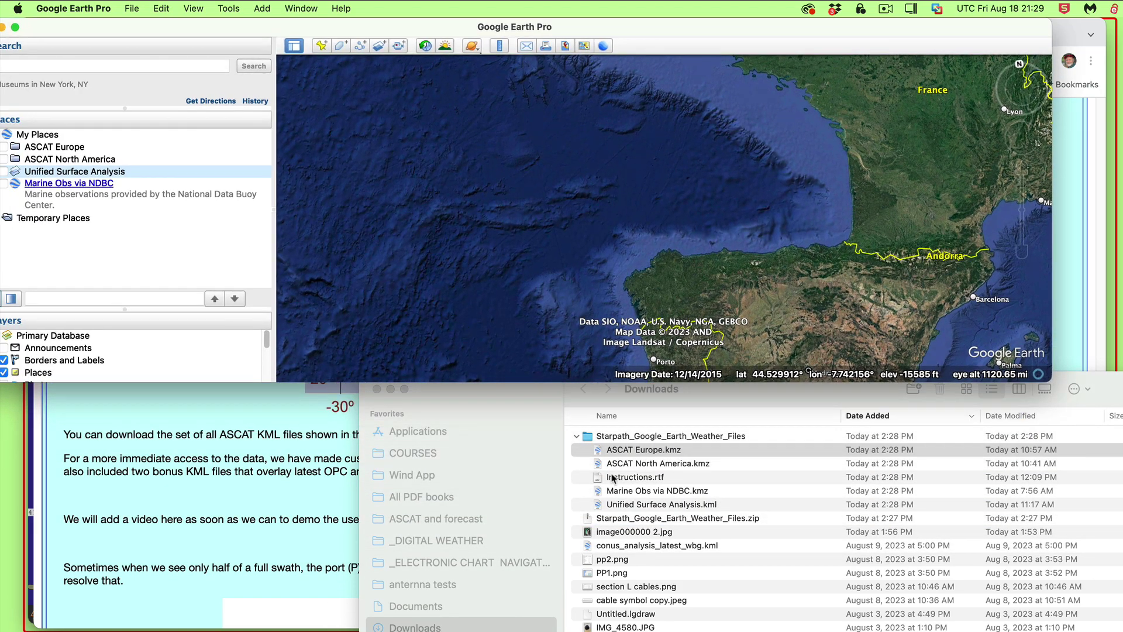
{"action": "left_click_drag", "start_coordinate": [656, 456], "coordinate": [649, 204]}
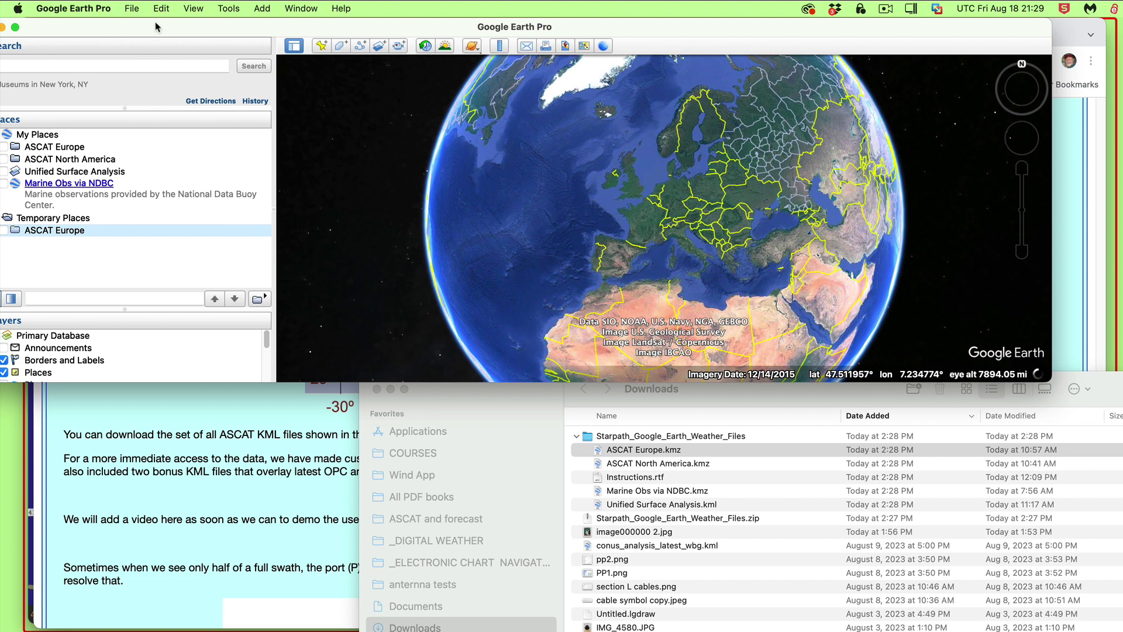
{"action": "left_click_drag", "start_coordinate": [78, 233], "coordinate": [144, 233]}
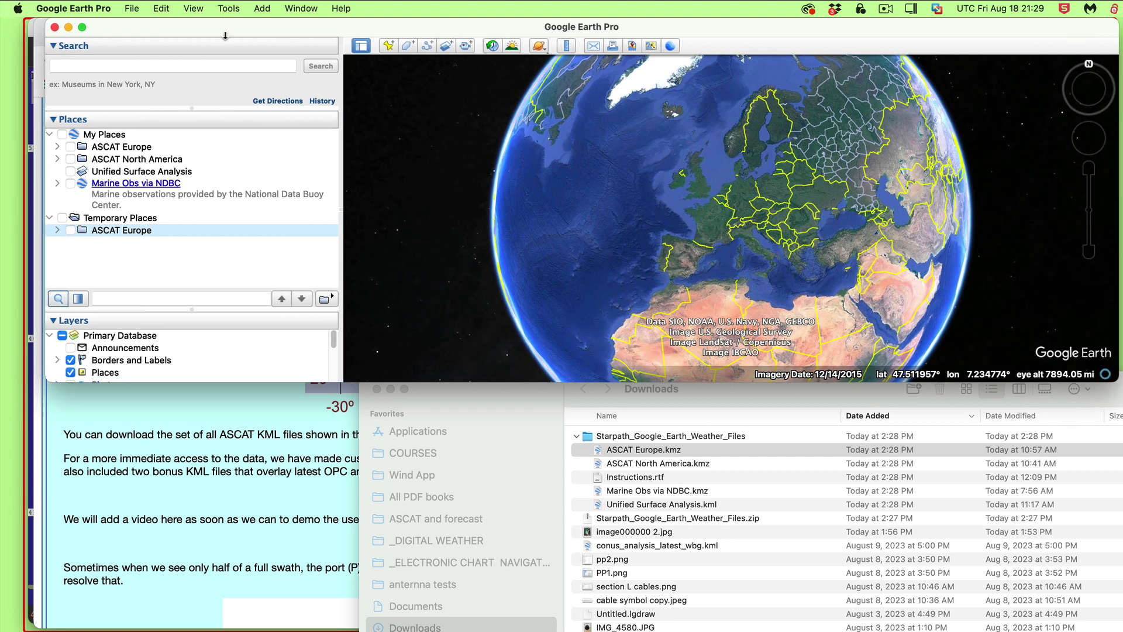
{"action": "right_click", "coordinate": [192, 227]}
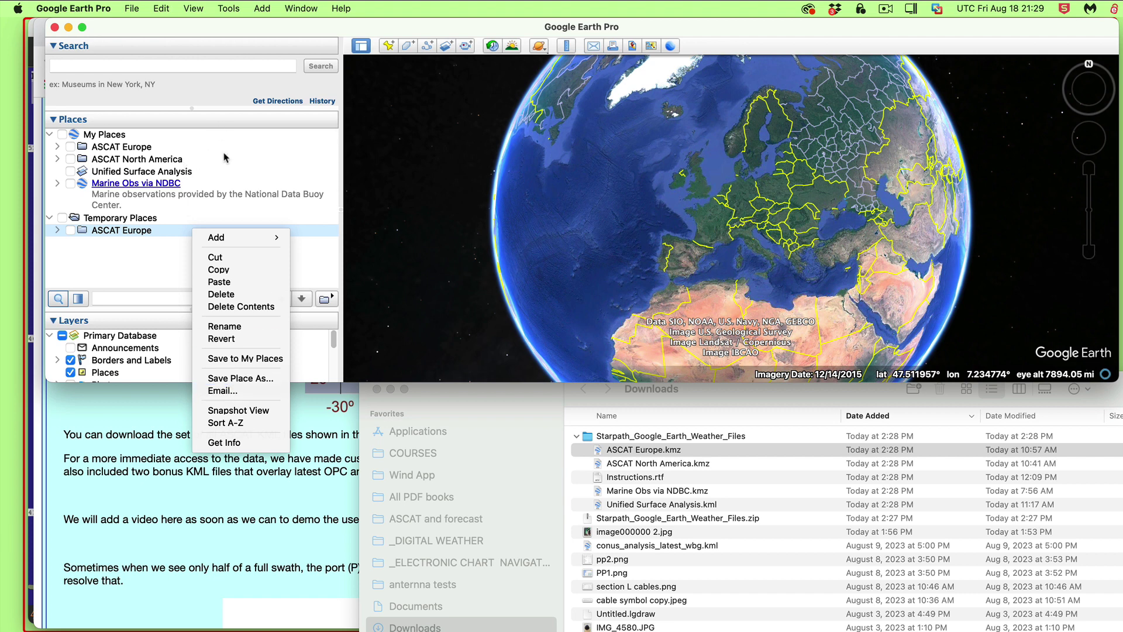
{"action": "left_click", "coordinate": [34, 253]}
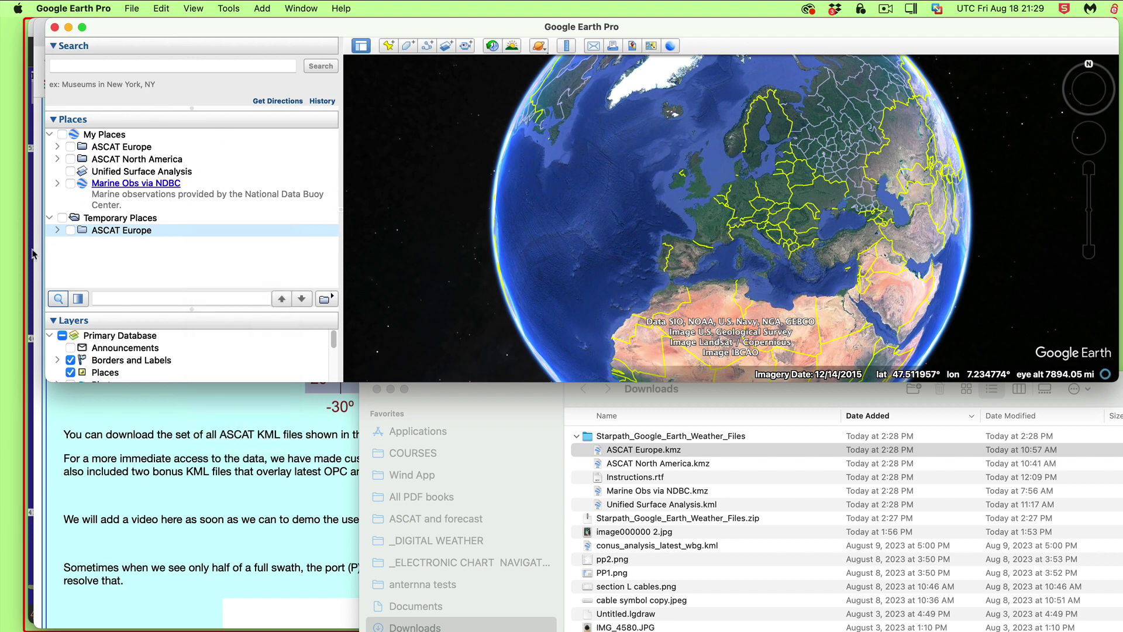
Step: Compare the contents of the temporary and saved ASCAT Europe folders, then collapse both
{"action": "left_click", "coordinate": [58, 231]}
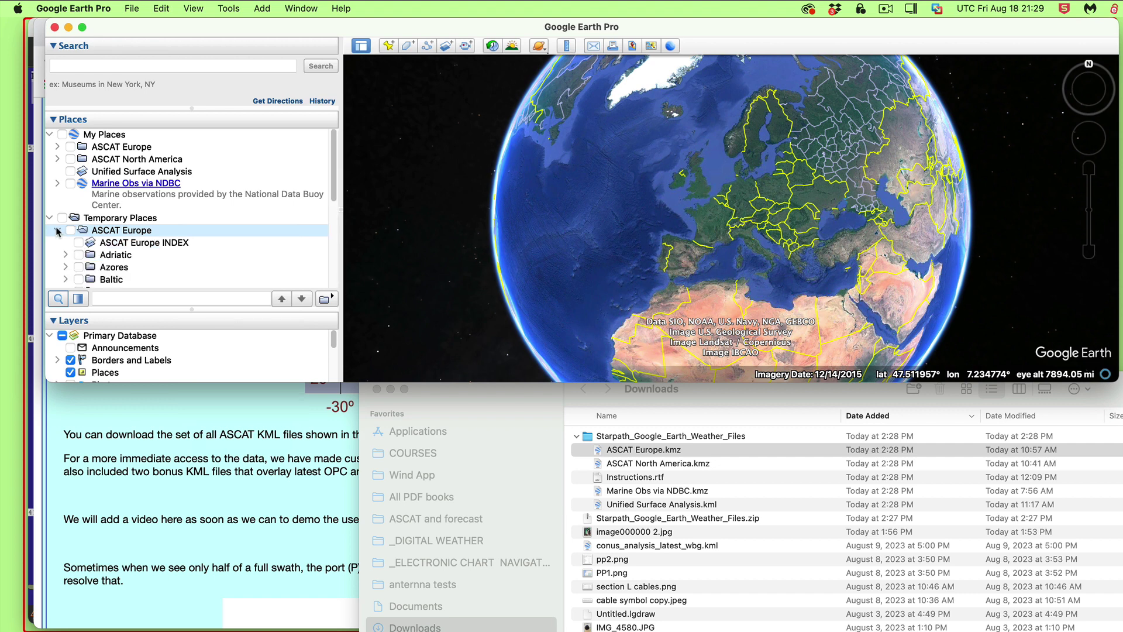
{"action": "left_click", "coordinate": [56, 147]}
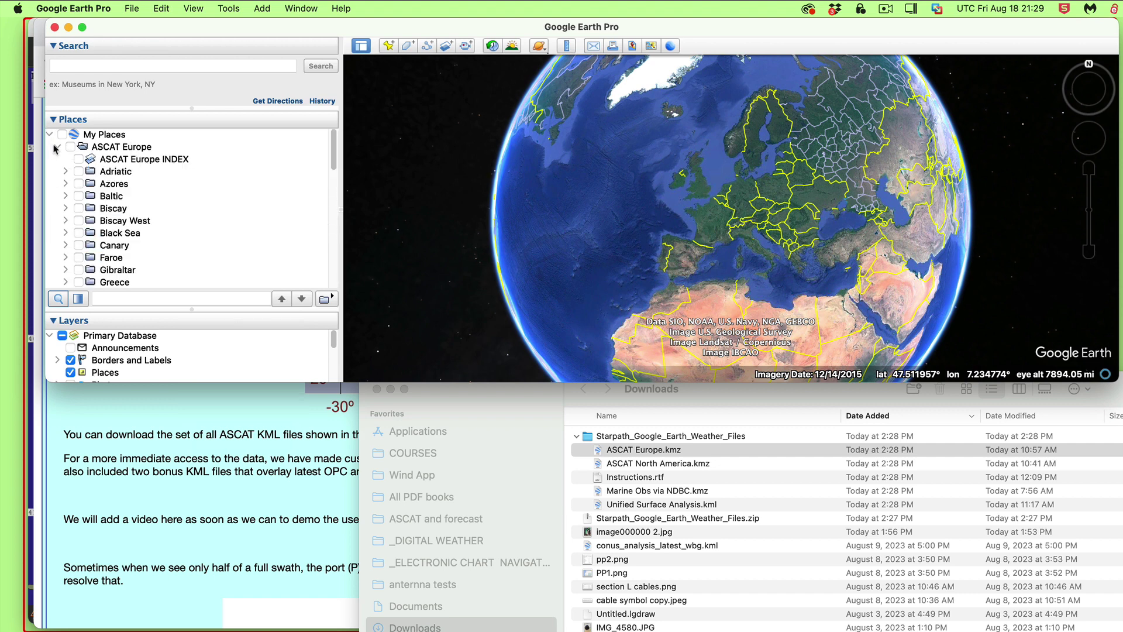
{"action": "left_click", "coordinate": [56, 147]}
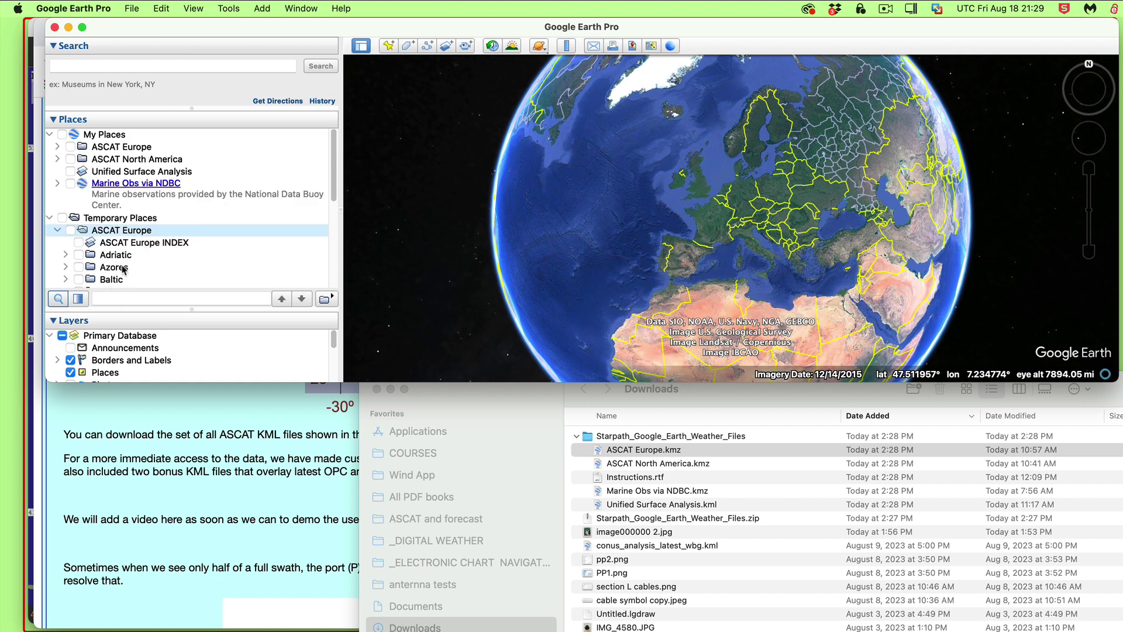
{"action": "left_click", "coordinate": [58, 230]}
Step: Delete the temporary ASCAT Europe copy and stretch the window to full screen height
{"action": "right_click", "coordinate": [143, 235]}
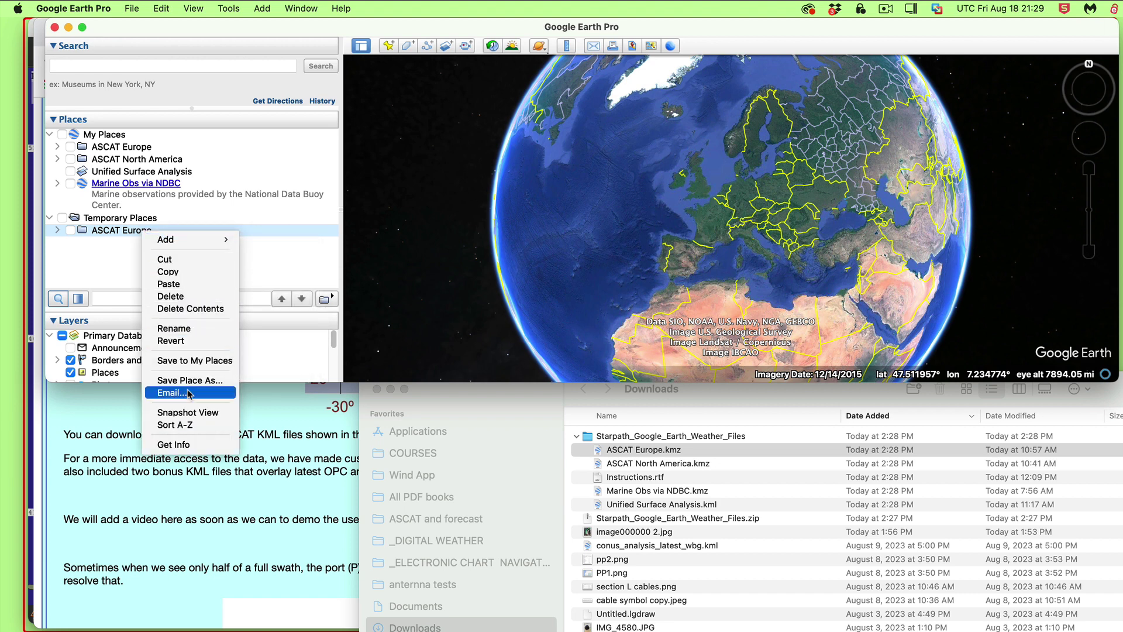
{"action": "left_click", "coordinate": [175, 308]}
{"action": "left_click", "coordinate": [673, 222]}
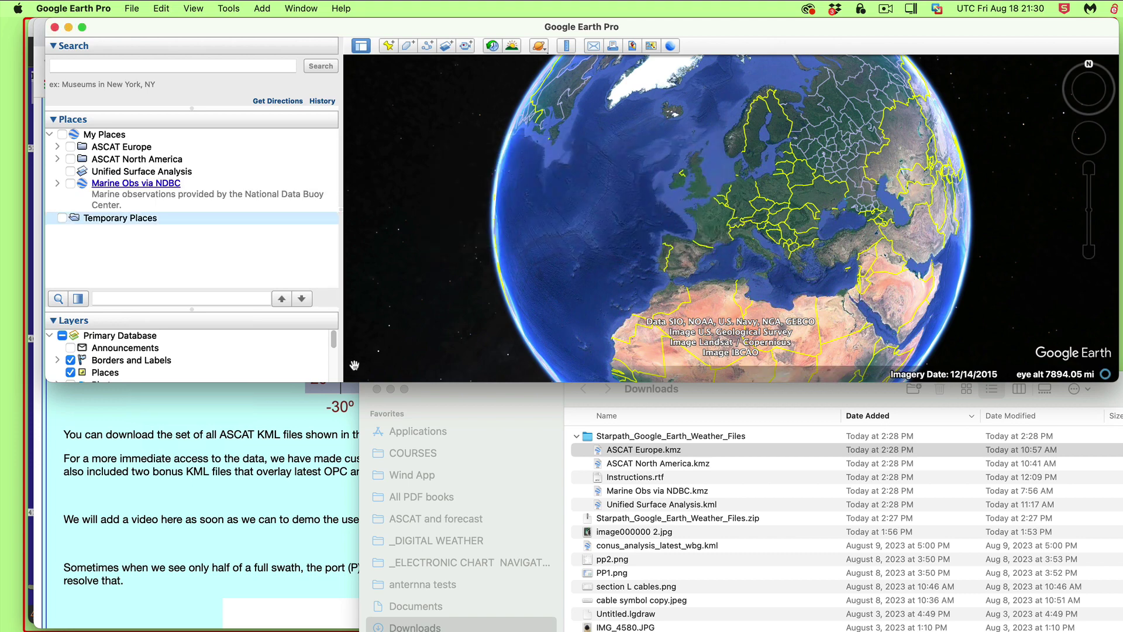
{"action": "left_click_drag", "start_coordinate": [465, 417], "coordinate": [431, 630]}
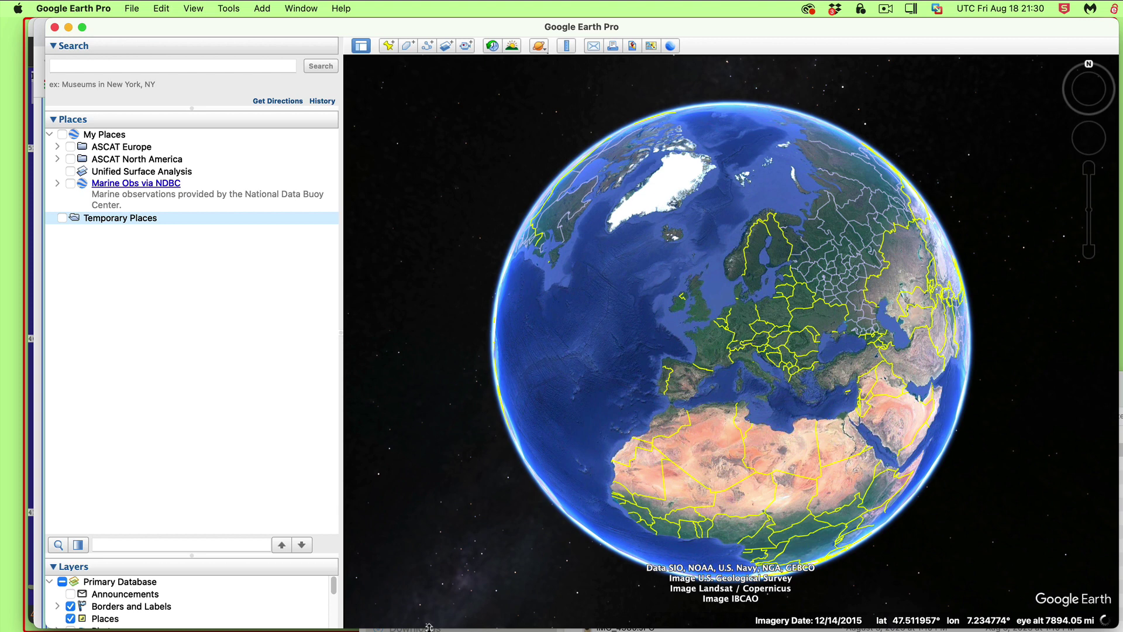
Step: Turn on the ASCAT North America INDEX zone grid and rotate the globe toward the Pacific zones
{"action": "left_click", "coordinate": [196, 290]}
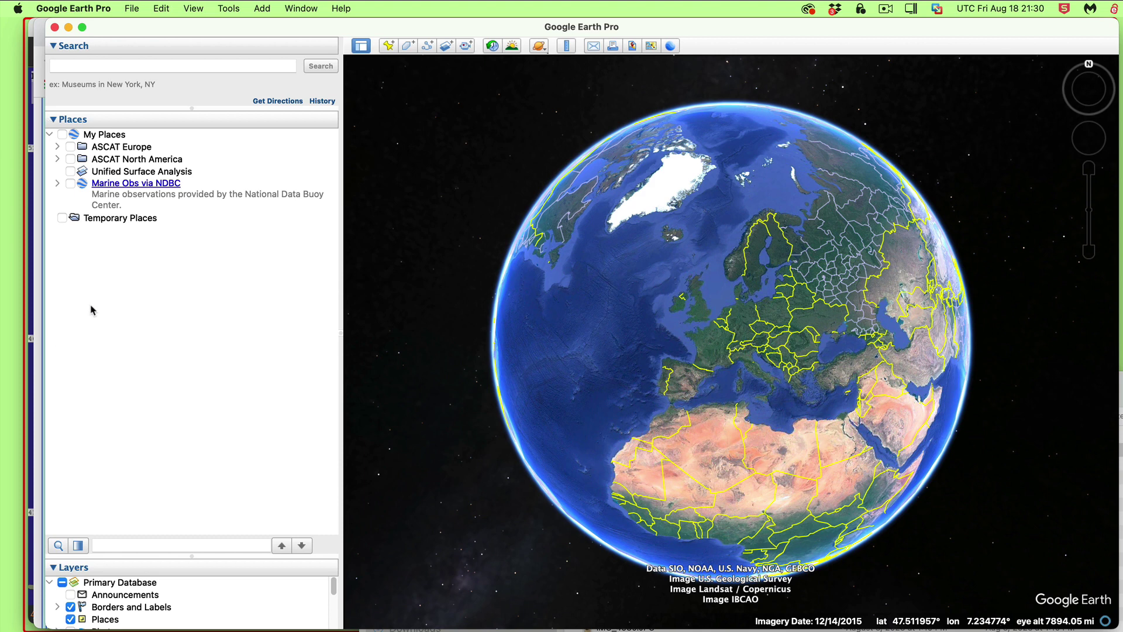
{"action": "left_click", "coordinate": [57, 159]}
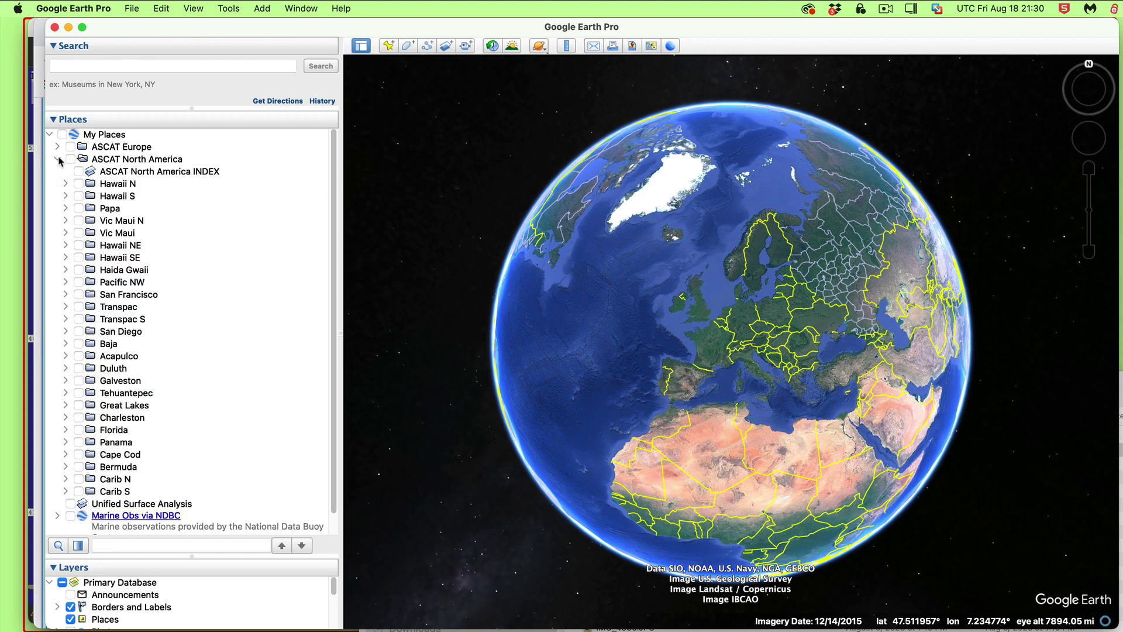
{"action": "left_click", "coordinate": [57, 159]}
{"action": "left_click", "coordinate": [57, 159]}
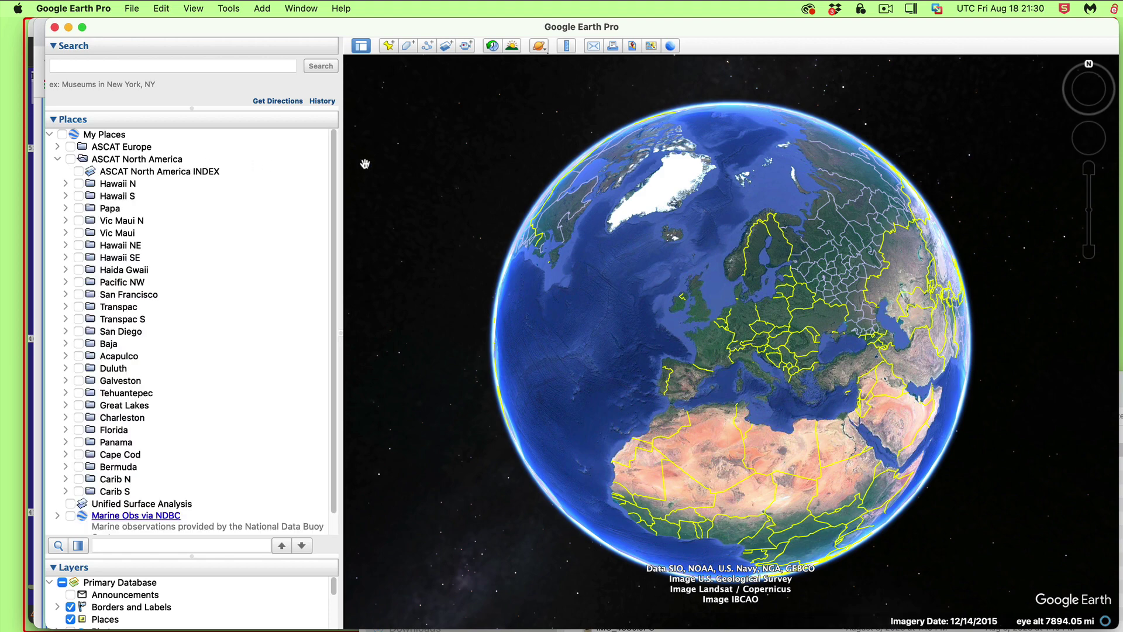
{"action": "left_click", "coordinate": [145, 173]}
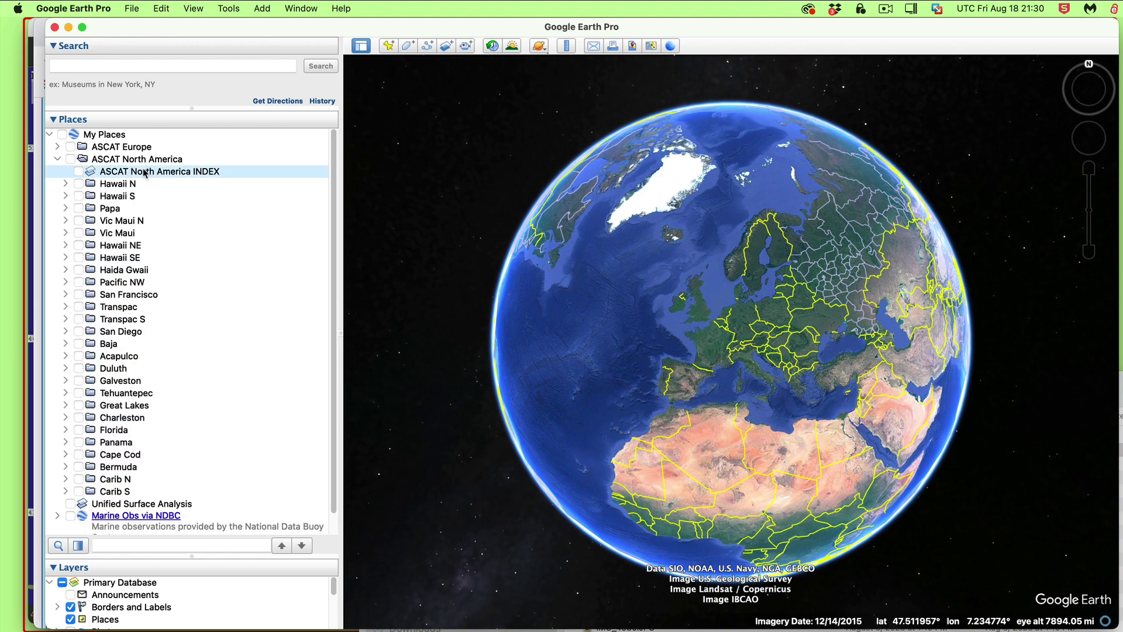
{"action": "left_click", "coordinate": [79, 172]}
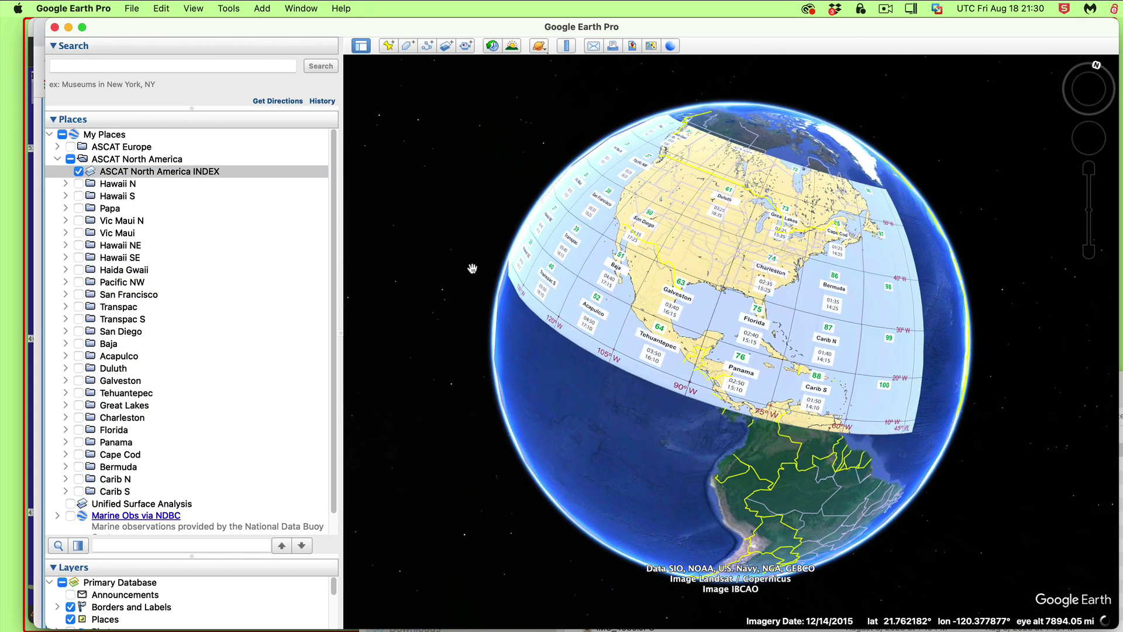
{"action": "left_click_drag", "start_coordinate": [433, 279], "coordinate": [572, 414]}
{"action": "scroll", "coordinate": [572, 414], "scroll_direction": "up", "scroll_amount": 5}
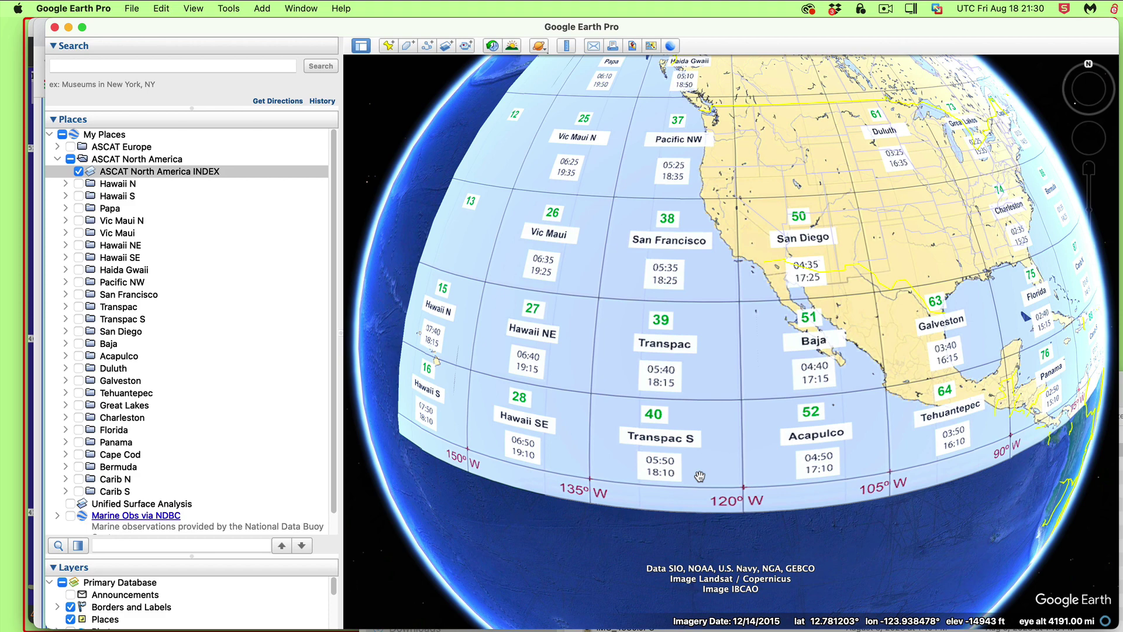
{"action": "scroll", "coordinate": [699, 476], "scroll_direction": "down", "scroll_amount": 3}
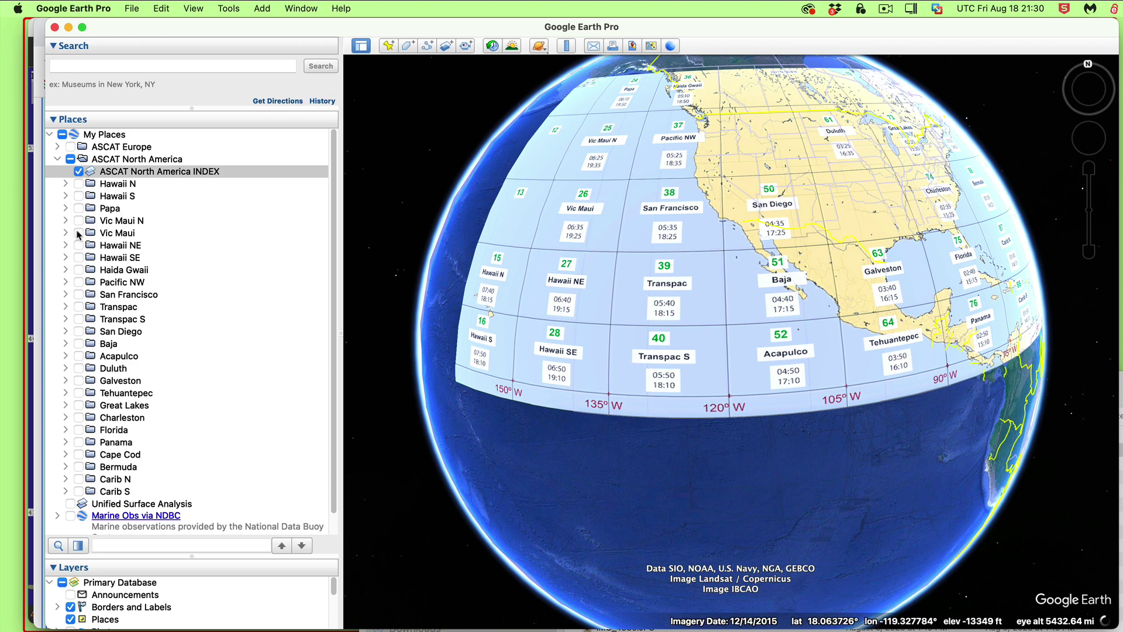
Step: Show the Baja ASCAT B Ascending wind image, hide the INDEX grid, and centre Baja
{"action": "left_click", "coordinate": [66, 343]}
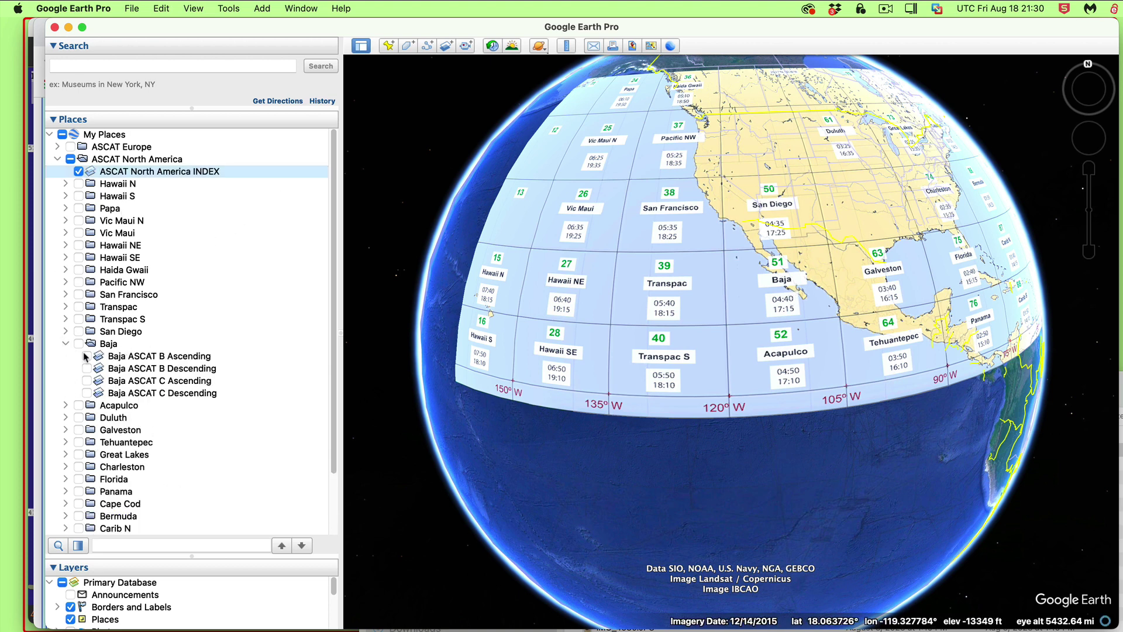
{"action": "left_click", "coordinate": [85, 357]}
{"action": "left_click", "coordinate": [87, 356]}
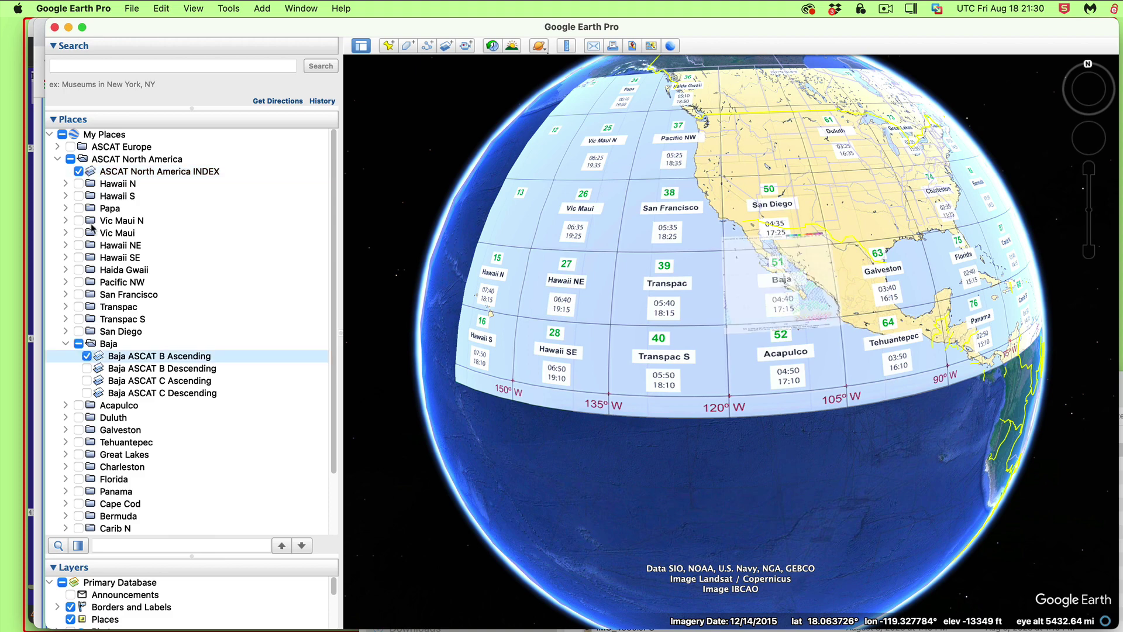
{"action": "left_click", "coordinate": [78, 171]}
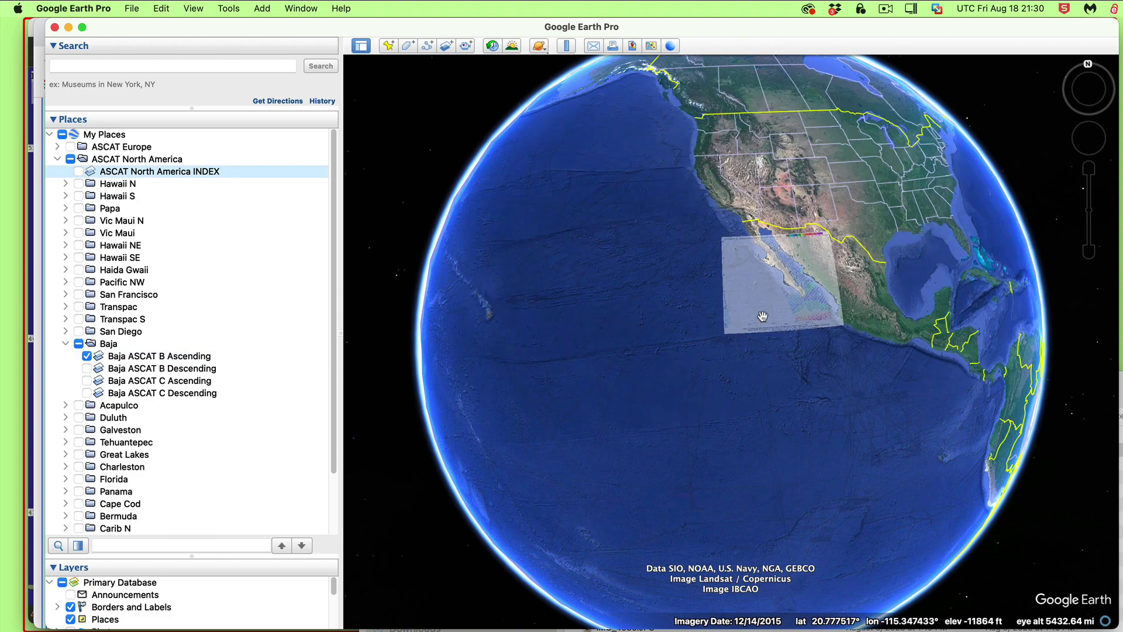
{"action": "scroll", "coordinate": [758, 327], "scroll_direction": "up", "scroll_amount": 3}
{"action": "scroll", "coordinate": [759, 327], "scroll_direction": "up", "scroll_amount": 2}
{"action": "left_click_drag", "start_coordinate": [709, 233], "coordinate": [652, 328]}
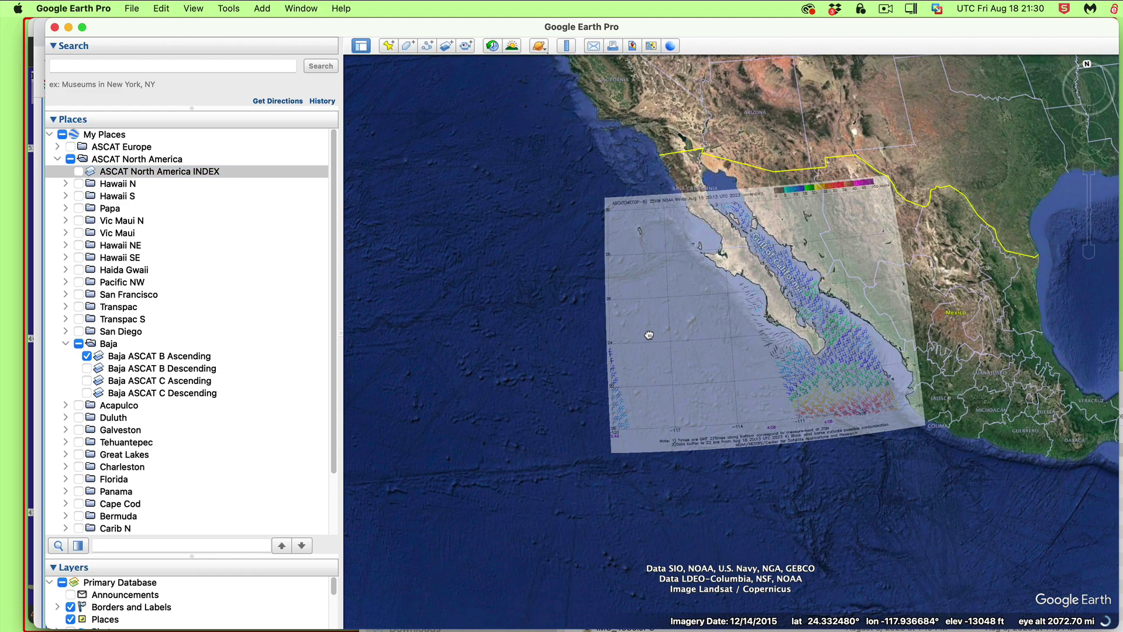
{"action": "scroll", "coordinate": [649, 328], "scroll_direction": "up", "scroll_amount": 2}
{"action": "scroll", "coordinate": [645, 331], "scroll_direction": "down", "scroll_amount": 2}
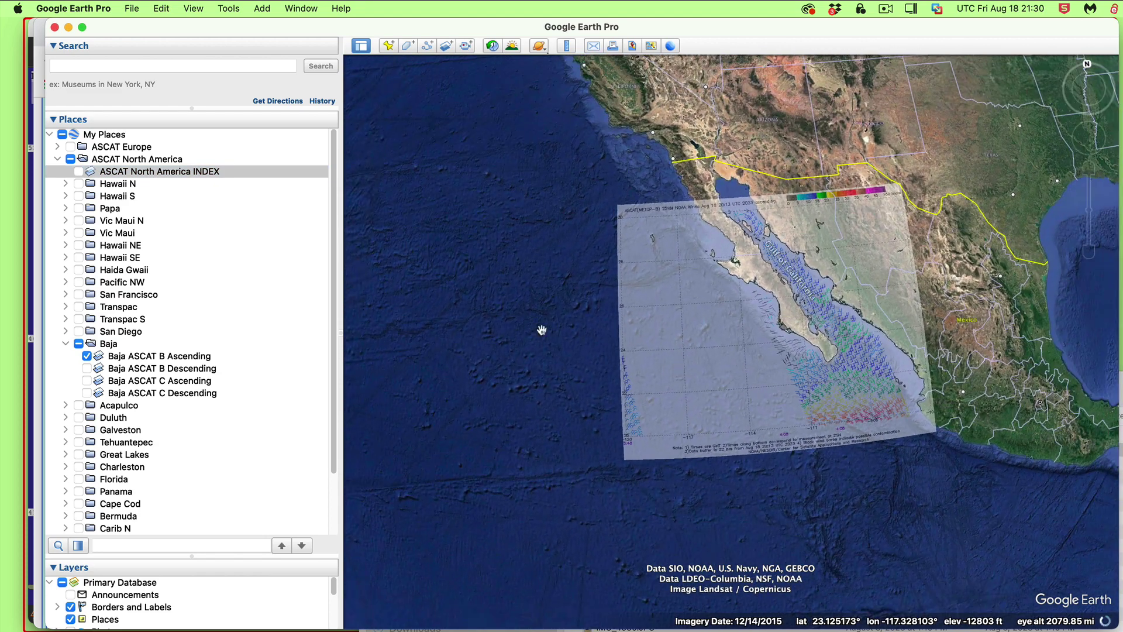
Step: Preview Baja B Descending, C Ascending and C Descending passes in turn, then hide all
{"action": "left_click", "coordinate": [86, 368]}
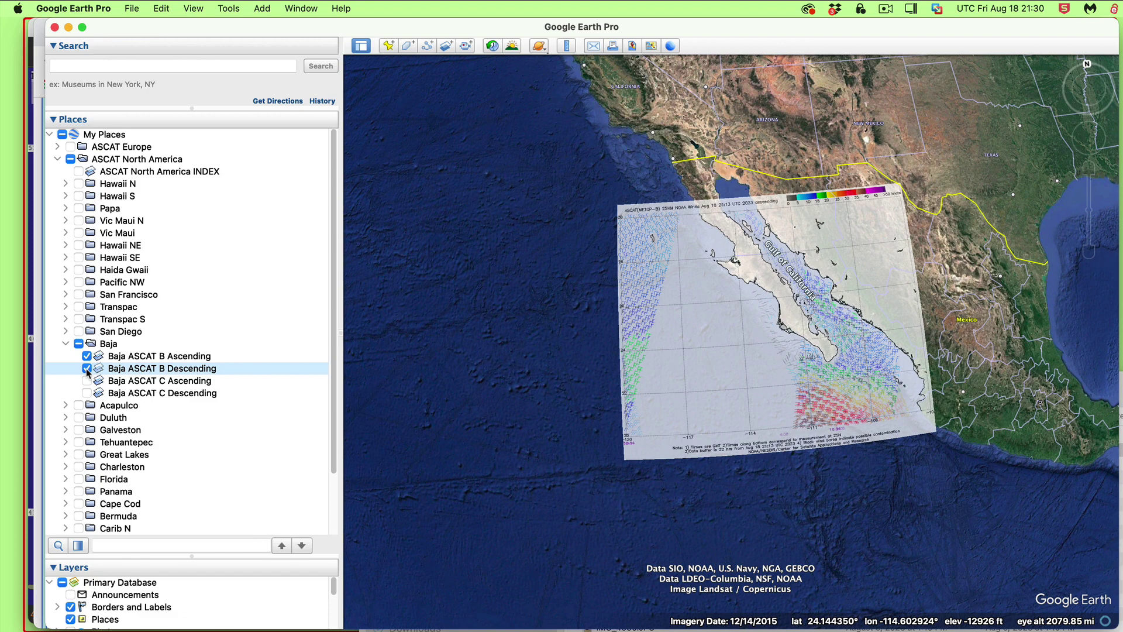
{"action": "left_click", "coordinate": [86, 356]}
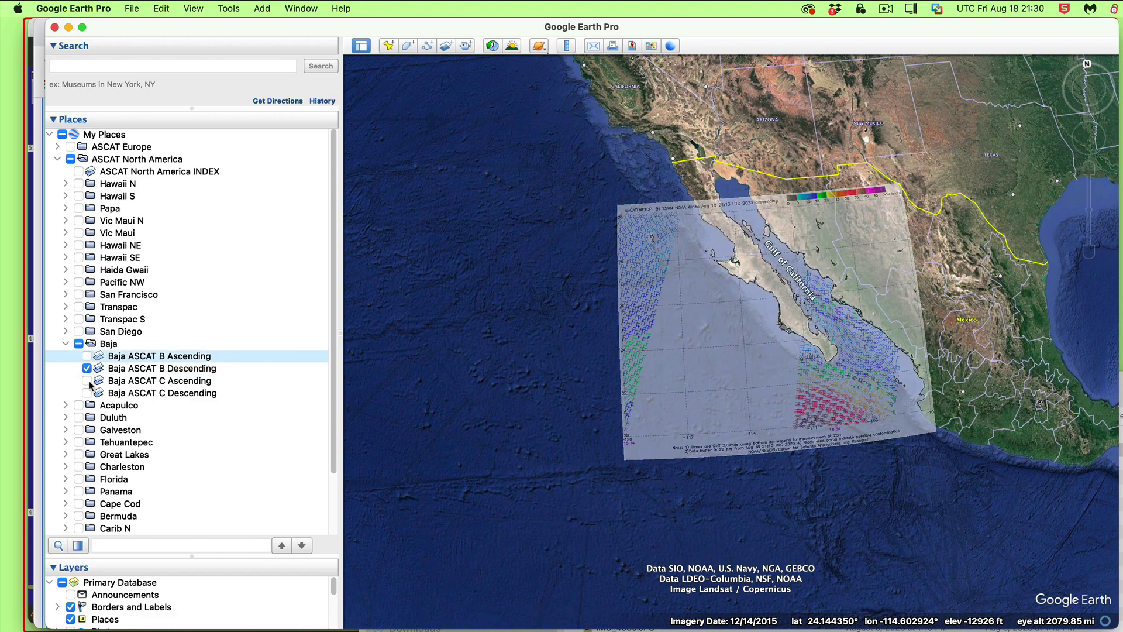
{"action": "left_click", "coordinate": [87, 381]}
{"action": "left_click", "coordinate": [89, 371]}
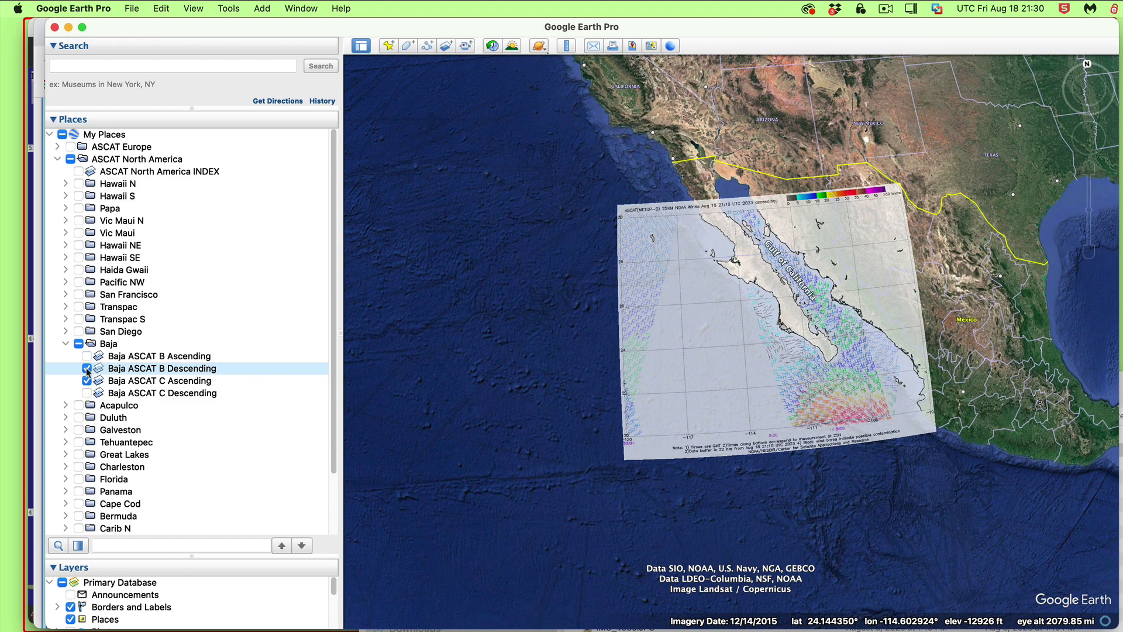
{"action": "left_click", "coordinate": [87, 368]}
{"action": "left_click", "coordinate": [87, 393]}
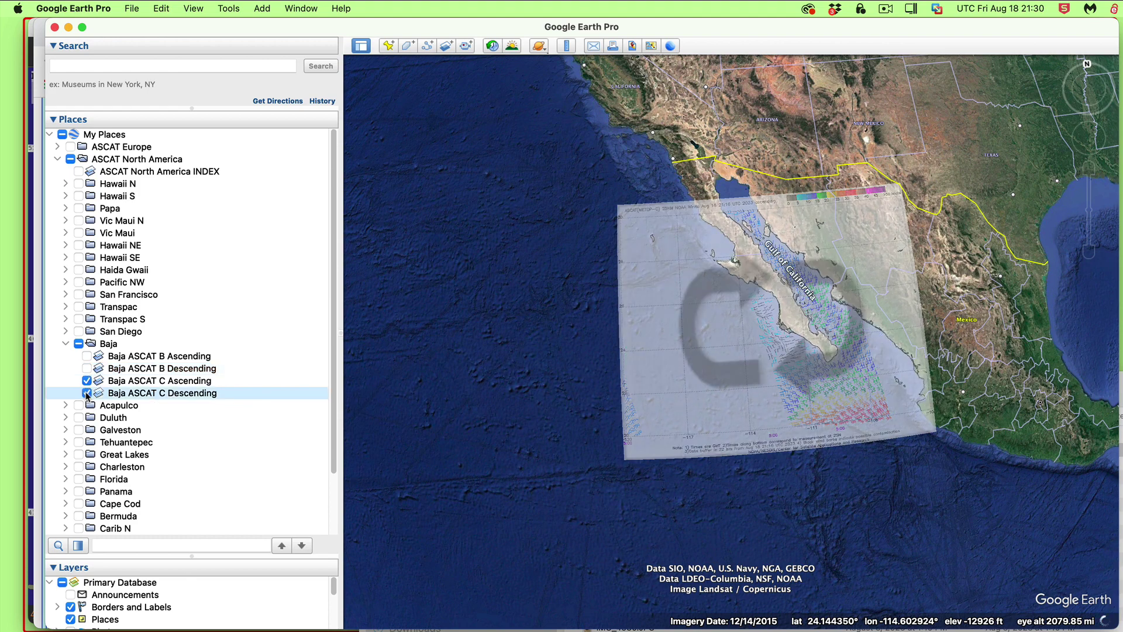
{"action": "left_click", "coordinate": [86, 381]}
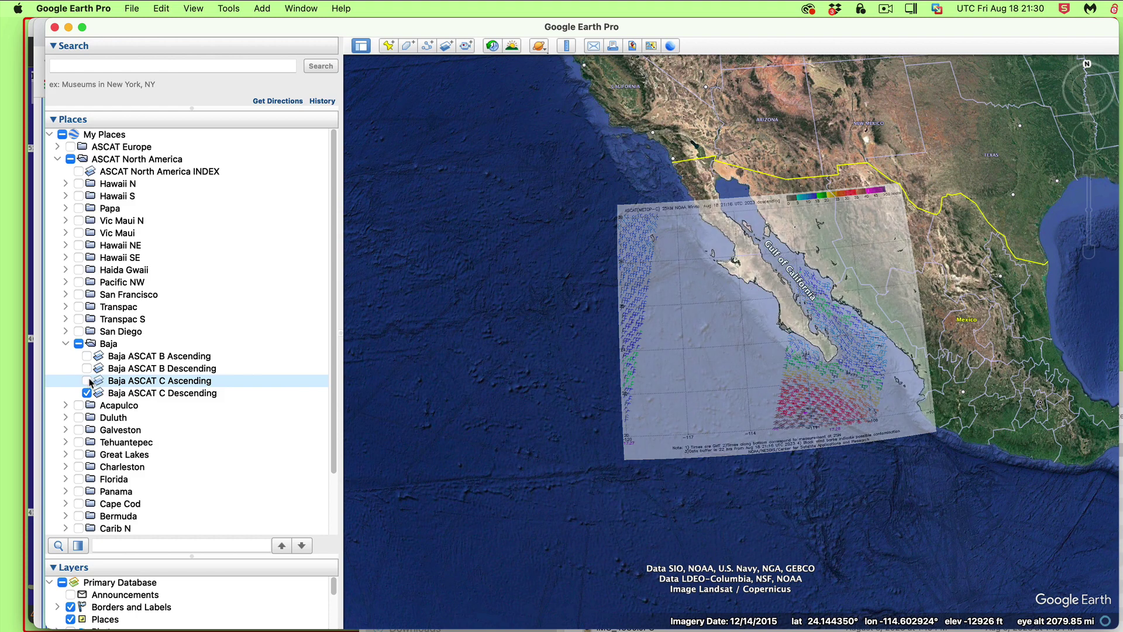
{"action": "left_click", "coordinate": [87, 393]}
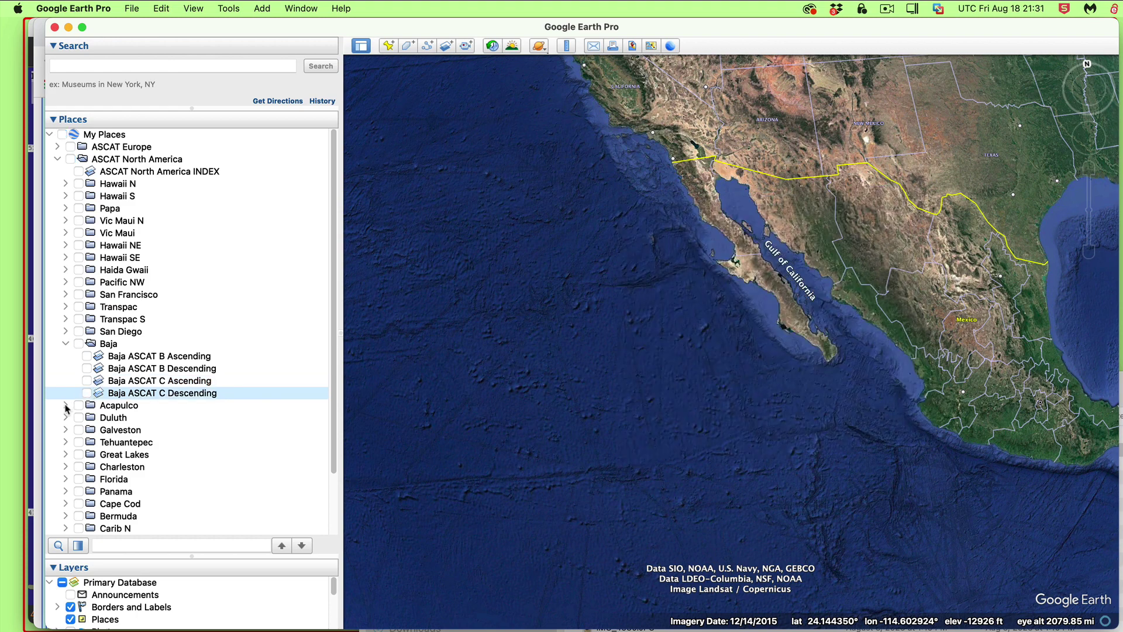
Step: Show the Acapulco ASCAT B Ascending and Baja B Ascending wind images, flying to Baja
{"action": "left_click", "coordinate": [65, 405]}
{"action": "left_click", "coordinate": [73, 419]}
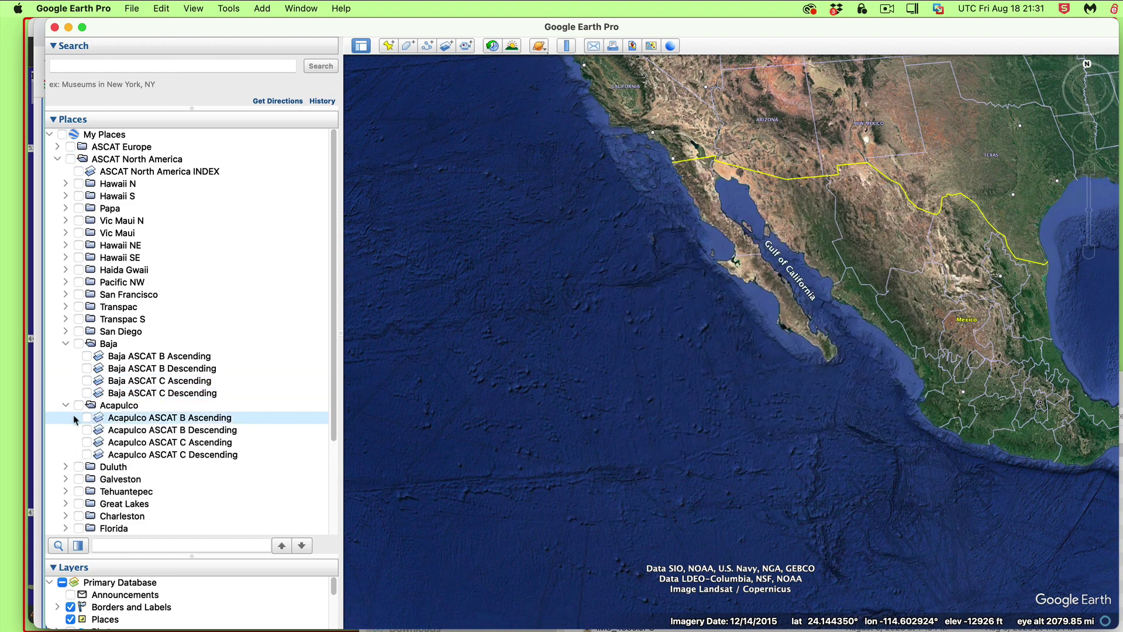
{"action": "left_click", "coordinate": [87, 417]}
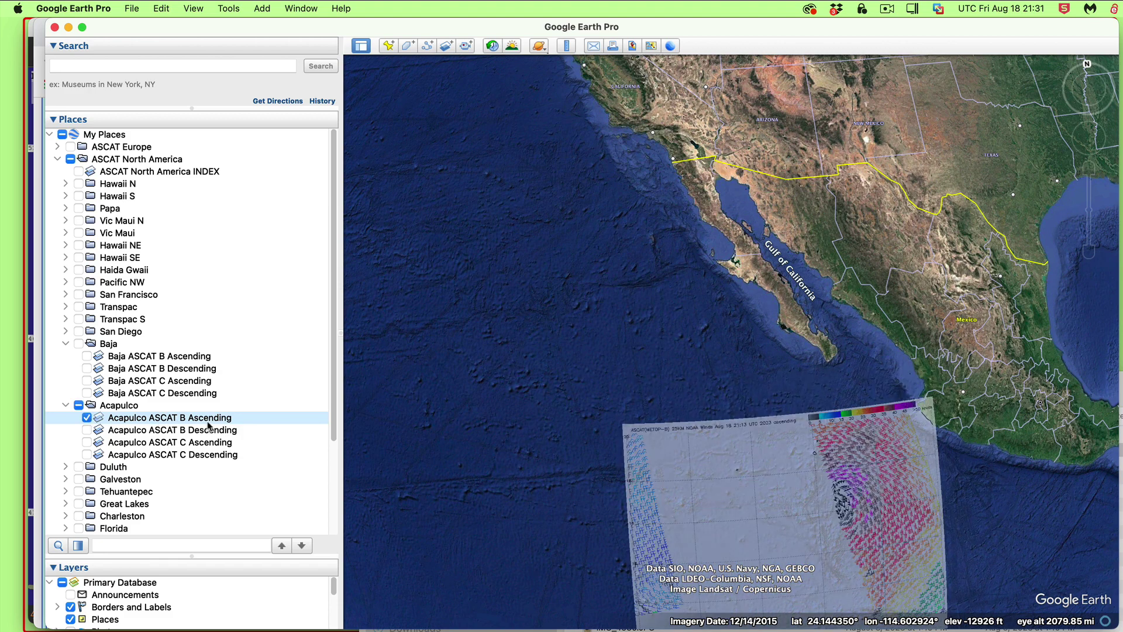
{"action": "left_click", "coordinate": [86, 355]}
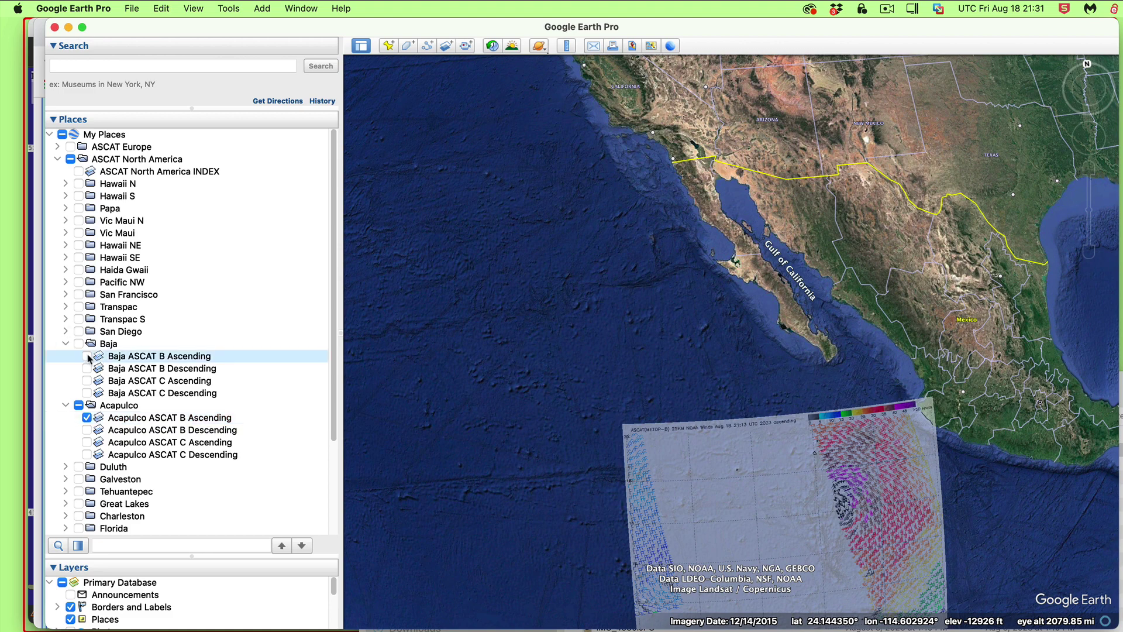
{"action": "double_click", "coordinate": [136, 357]}
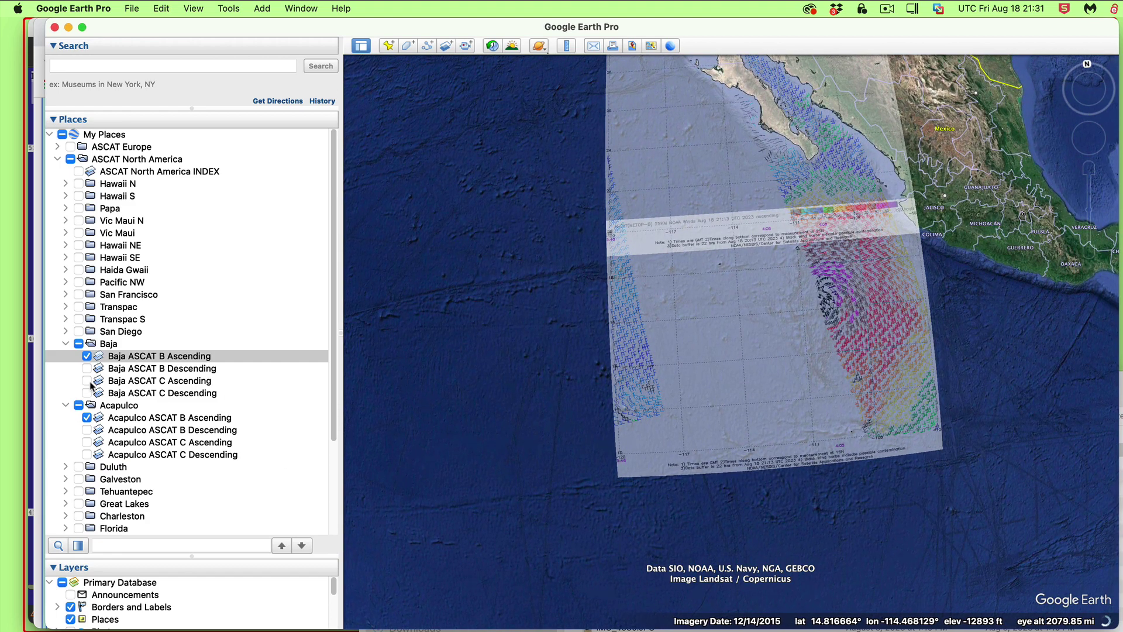
Step: Step through the Acapulco B Descending, C Ascending and C Descending passes one at a time
{"action": "left_click", "coordinate": [87, 431]}
{"action": "left_click", "coordinate": [92, 420]}
{"action": "left_click", "coordinate": [88, 418]}
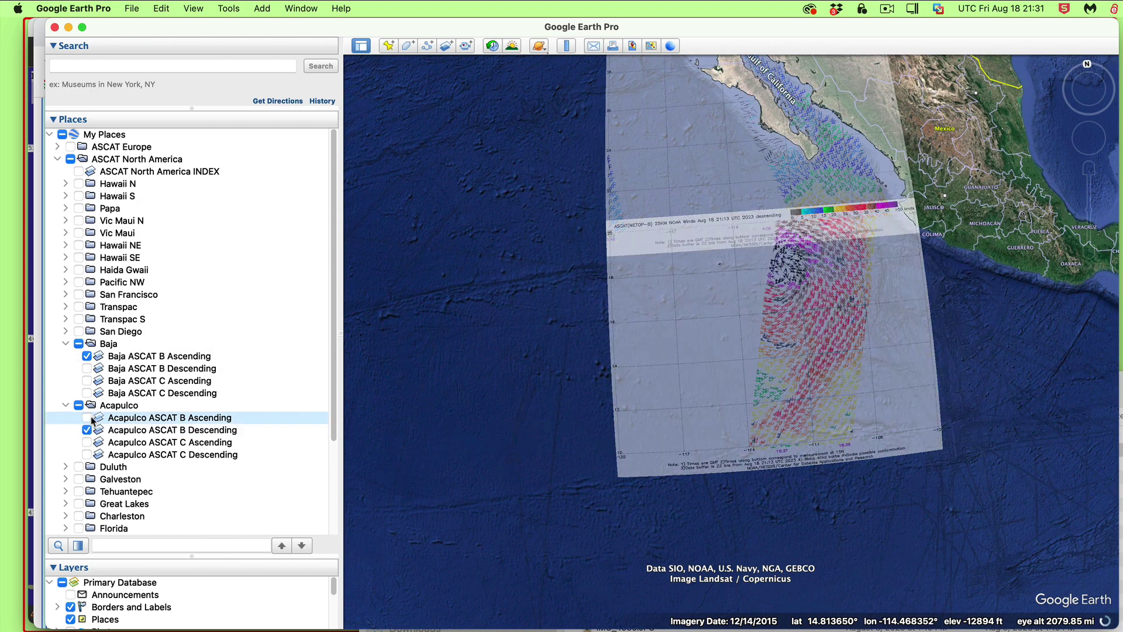
{"action": "left_click", "coordinate": [86, 442]}
{"action": "left_click", "coordinate": [86, 430]}
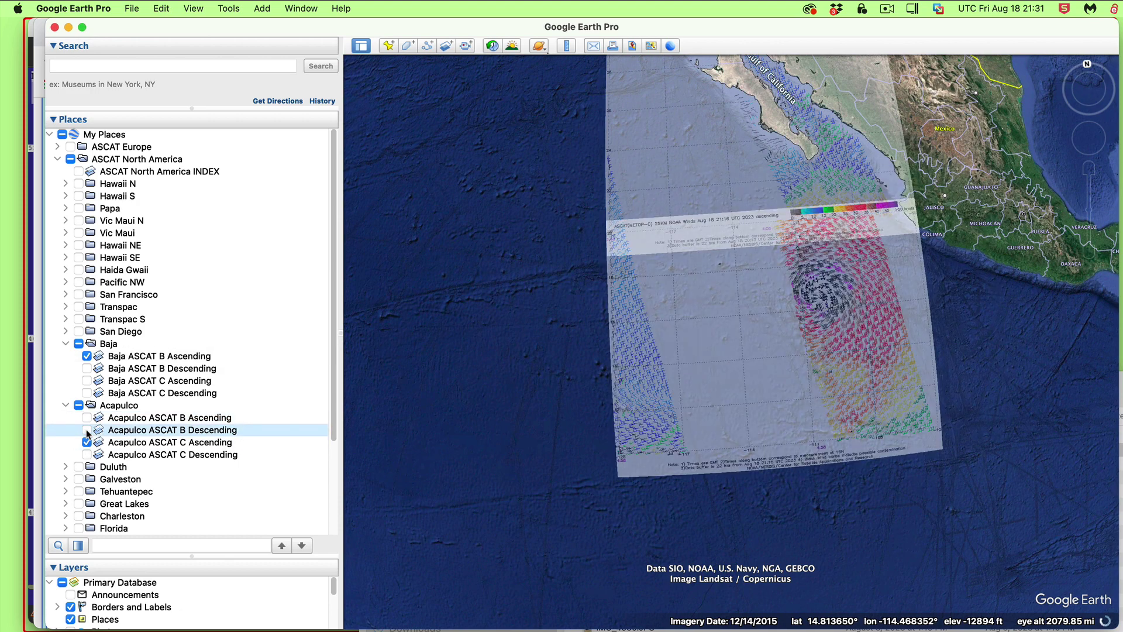
{"action": "left_click", "coordinate": [86, 456]}
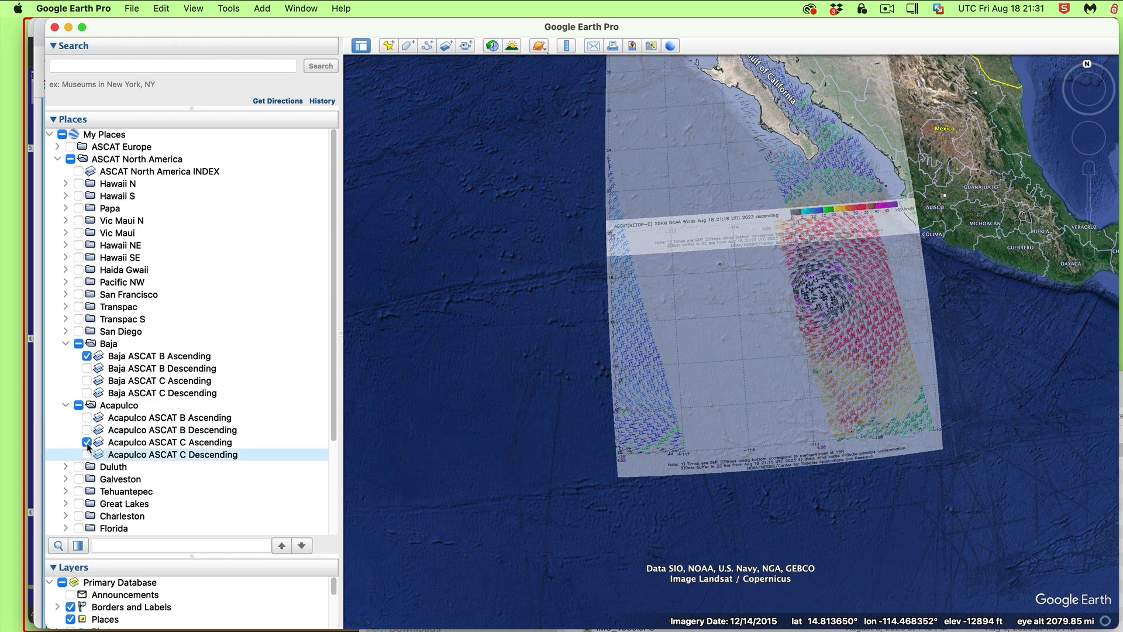
{"action": "left_click", "coordinate": [87, 455]}
{"action": "left_click", "coordinate": [87, 442]}
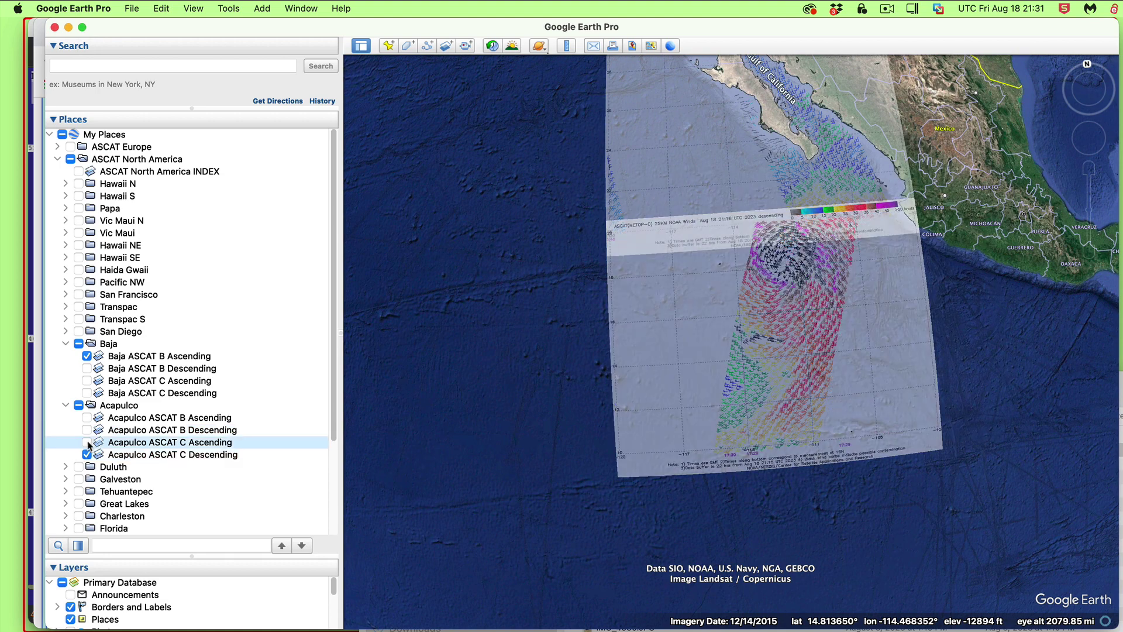
Step: Leave only the Acapulco C Descending storm swath showing, centred, with Baja B Ascending hidden
{"action": "left_click", "coordinate": [86, 442]}
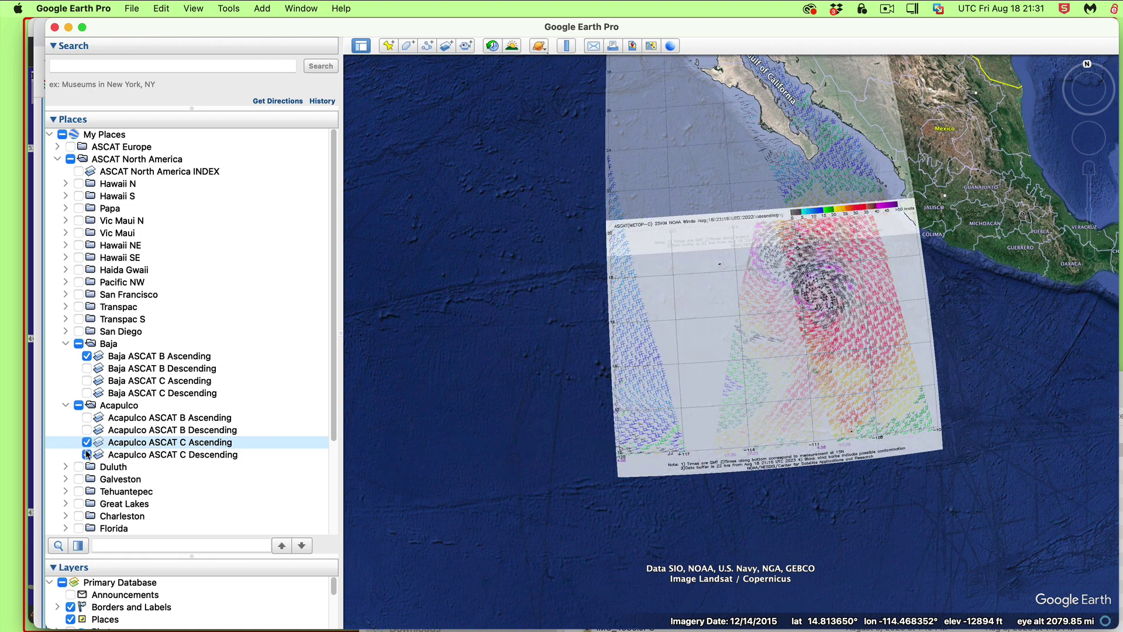
{"action": "left_click", "coordinate": [86, 454]}
{"action": "left_click", "coordinate": [87, 442]}
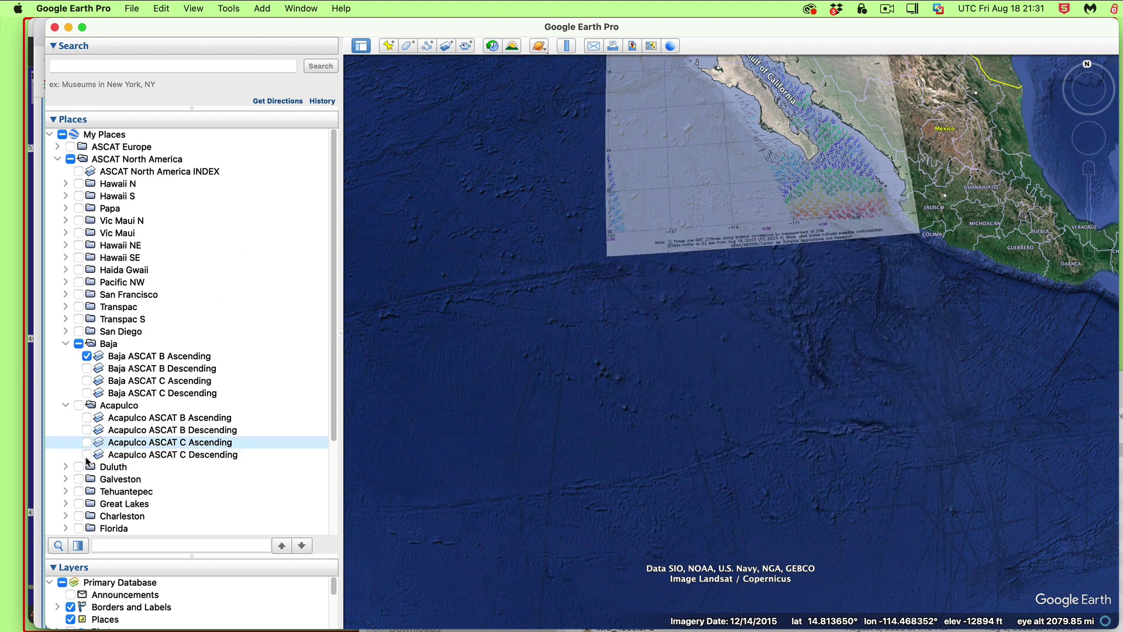
{"action": "left_click", "coordinate": [87, 455]}
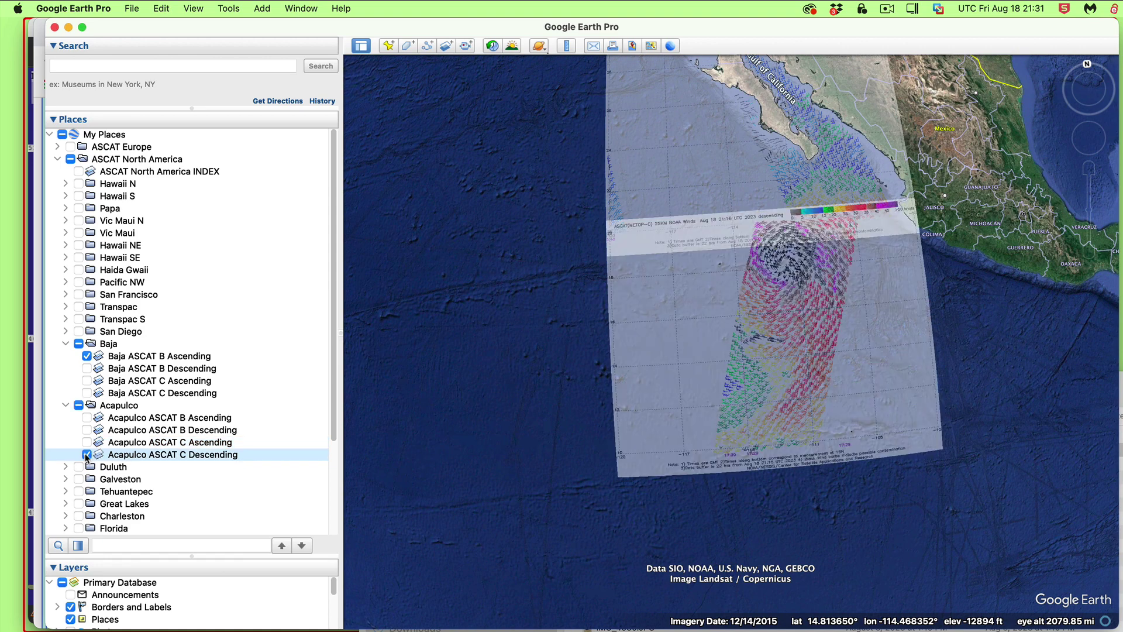
{"action": "left_click_drag", "start_coordinate": [744, 282], "coordinate": [736, 317]}
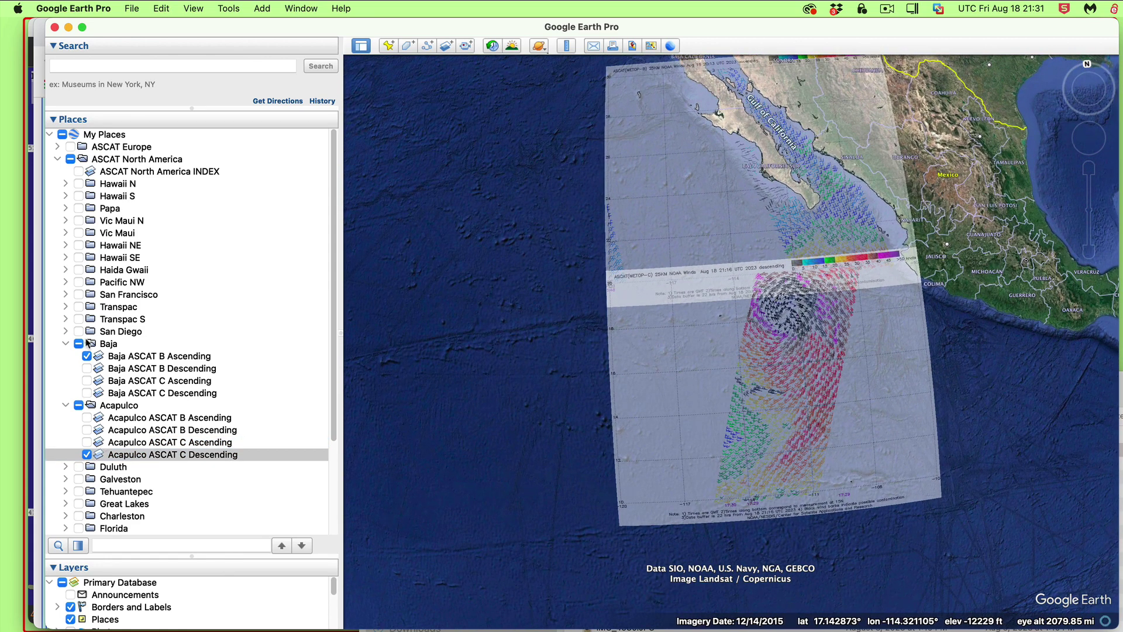
{"action": "left_click", "coordinate": [88, 357]}
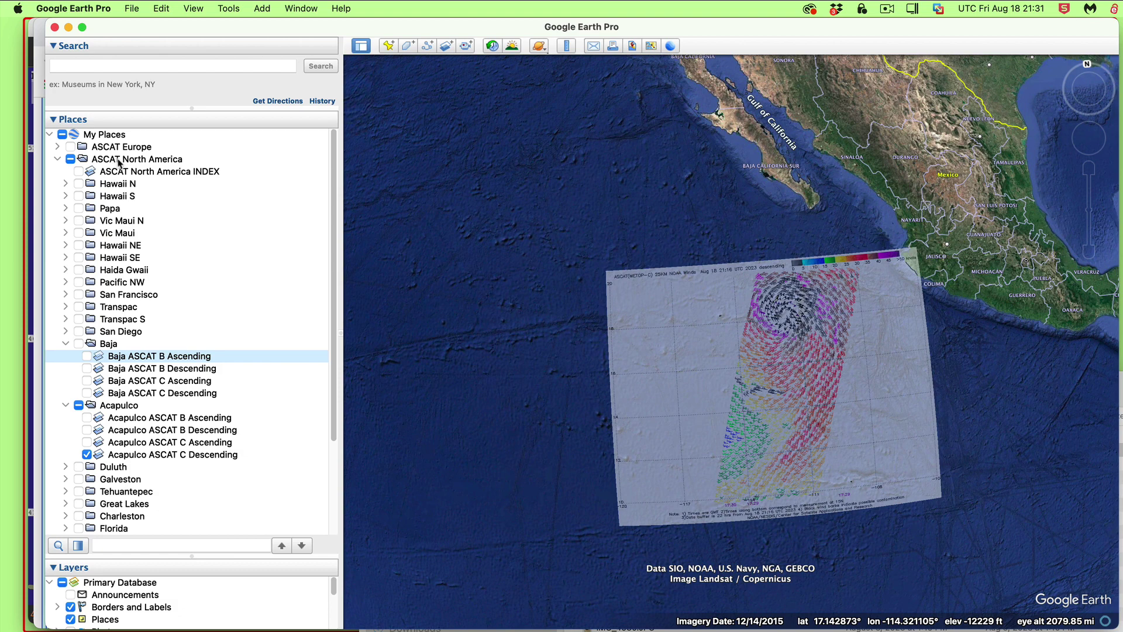
Step: Show the ASCAT North America INDEX grid and centre the Acapulco box (passes 04:50 and 17:10)
{"action": "left_click", "coordinate": [78, 171]}
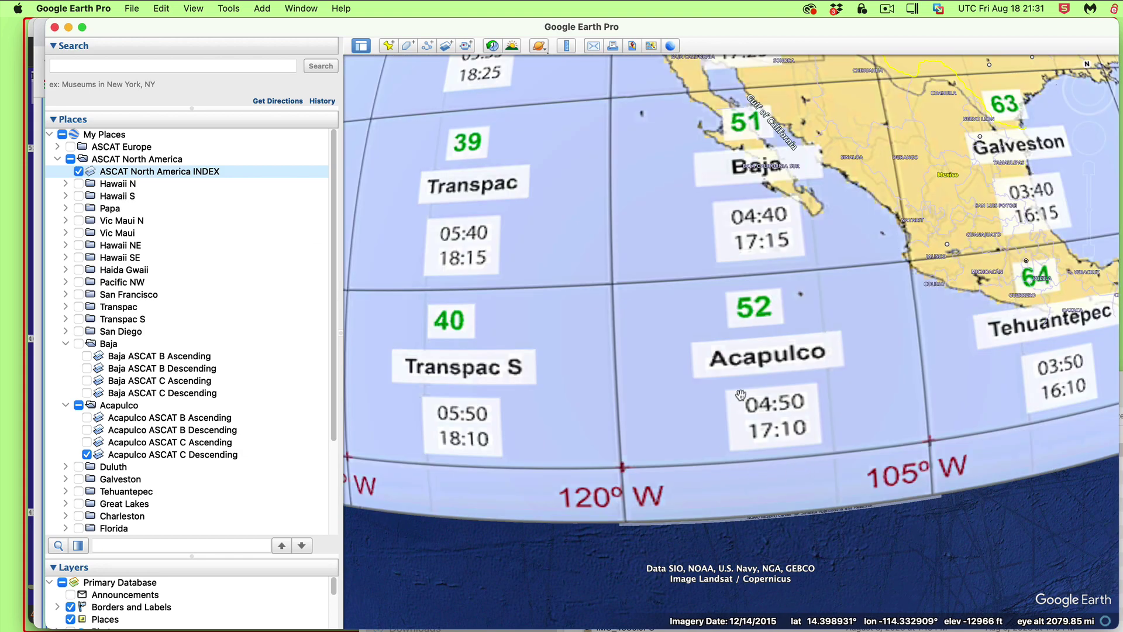
{"action": "left_click_drag", "start_coordinate": [850, 425], "coordinate": [815, 336]}
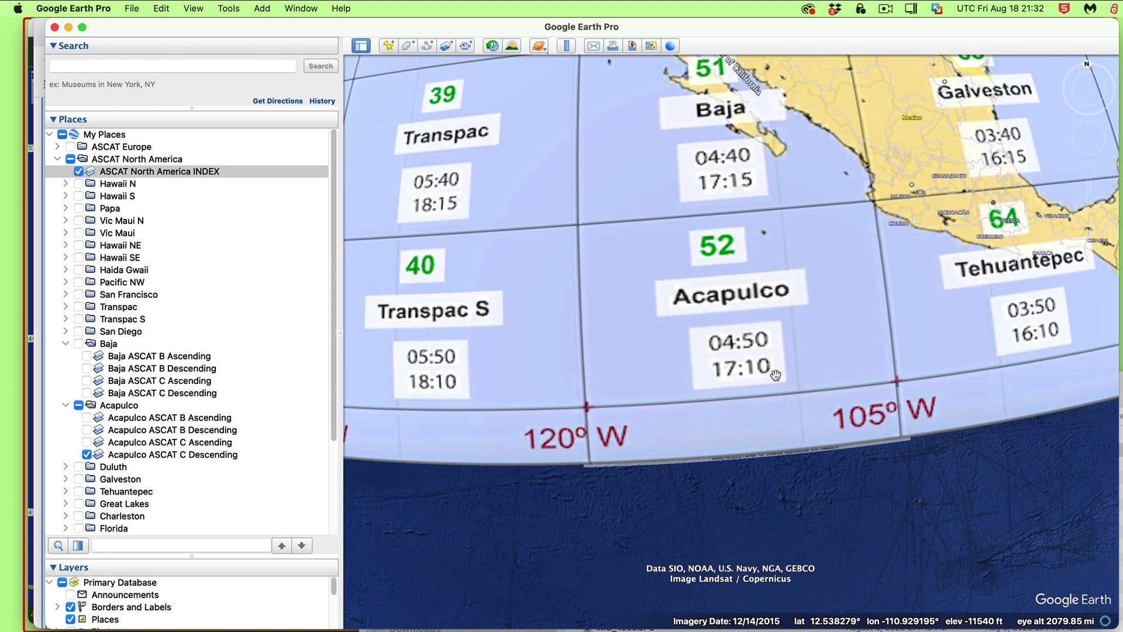
Step: Hide the index grid and zoom in on the Acapulco C Descending storm wind barbs
{"action": "left_click", "coordinate": [79, 171]}
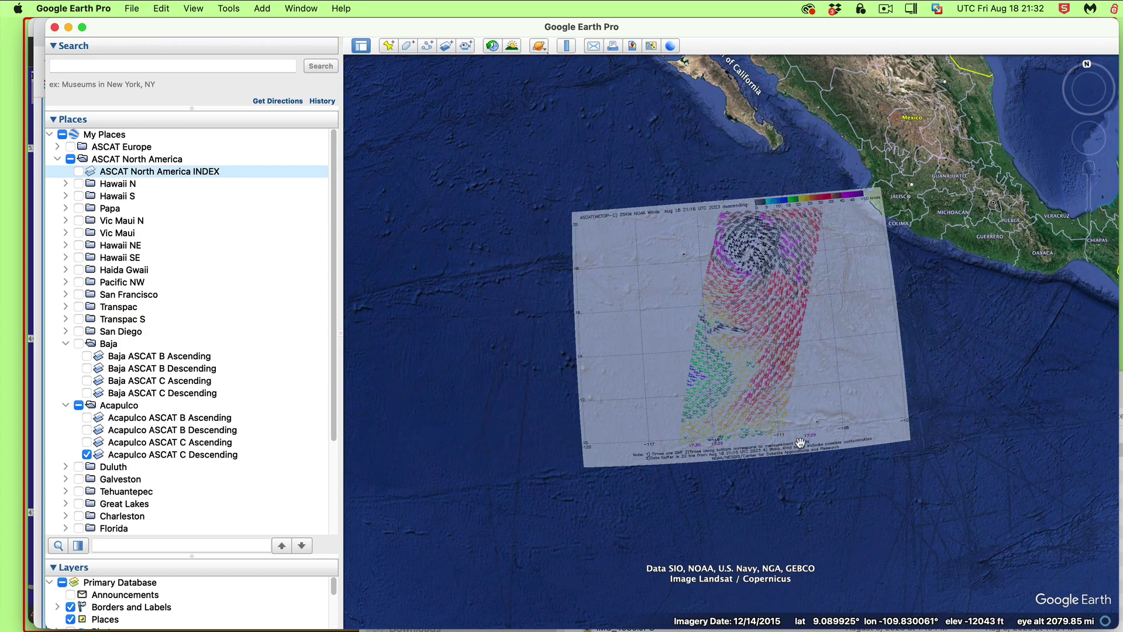
{"action": "scroll", "coordinate": [760, 415], "scroll_direction": "up", "scroll_amount": 5}
{"action": "left_click_drag", "start_coordinate": [706, 387], "coordinate": [794, 448]}
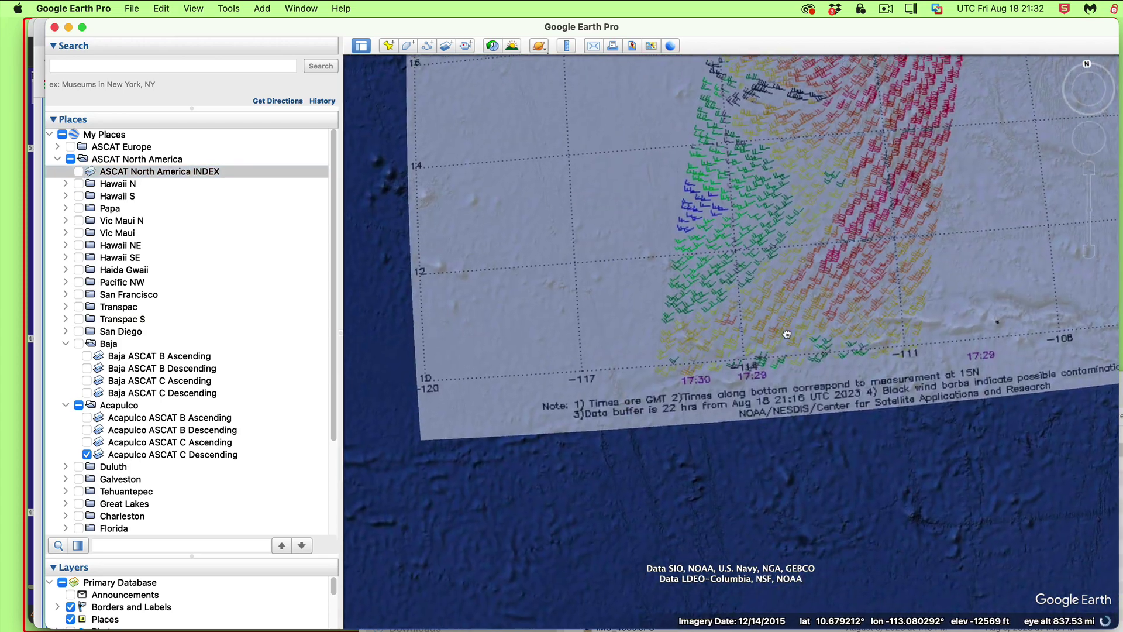
{"action": "scroll", "coordinate": [810, 449], "scroll_direction": "down", "scroll_amount": 5}
{"action": "scroll", "coordinate": [810, 369], "scroll_direction": "up", "scroll_amount": 3}
{"action": "scroll", "coordinate": [817, 354], "scroll_direction": "down", "scroll_amount": 5}
{"action": "scroll", "coordinate": [766, 341], "scroll_direction": "up", "scroll_amount": 5}
{"action": "scroll", "coordinate": [767, 341], "scroll_direction": "up", "scroll_amount": 3}
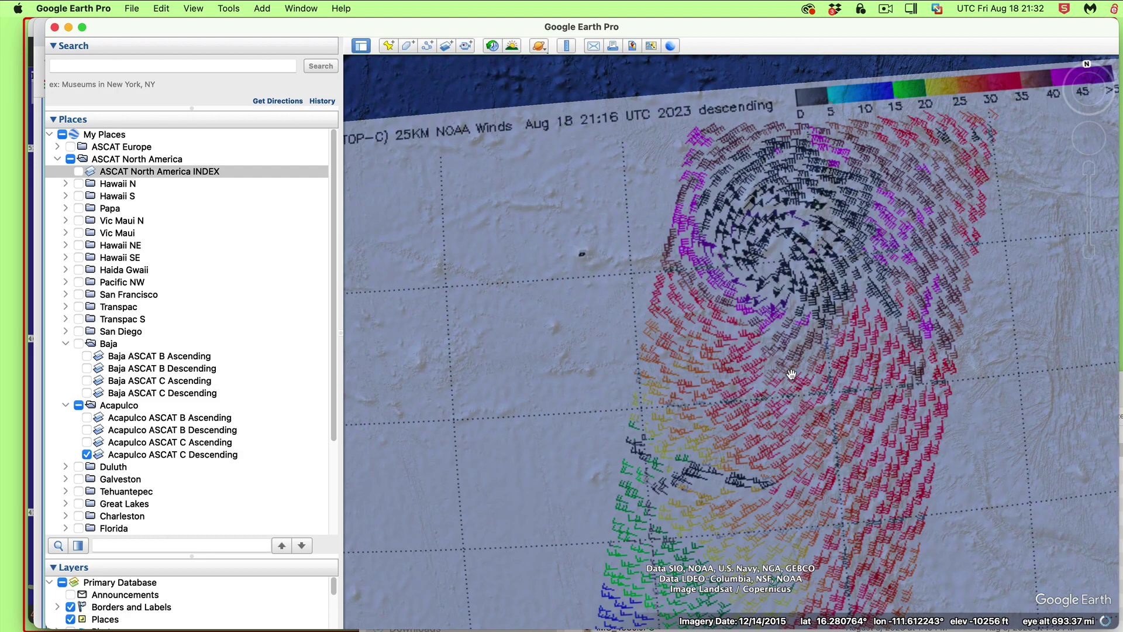
{"action": "scroll", "coordinate": [790, 374], "scroll_direction": "down", "scroll_amount": 3}
{"action": "scroll", "coordinate": [790, 376], "scroll_direction": "up", "scroll_amount": 2}
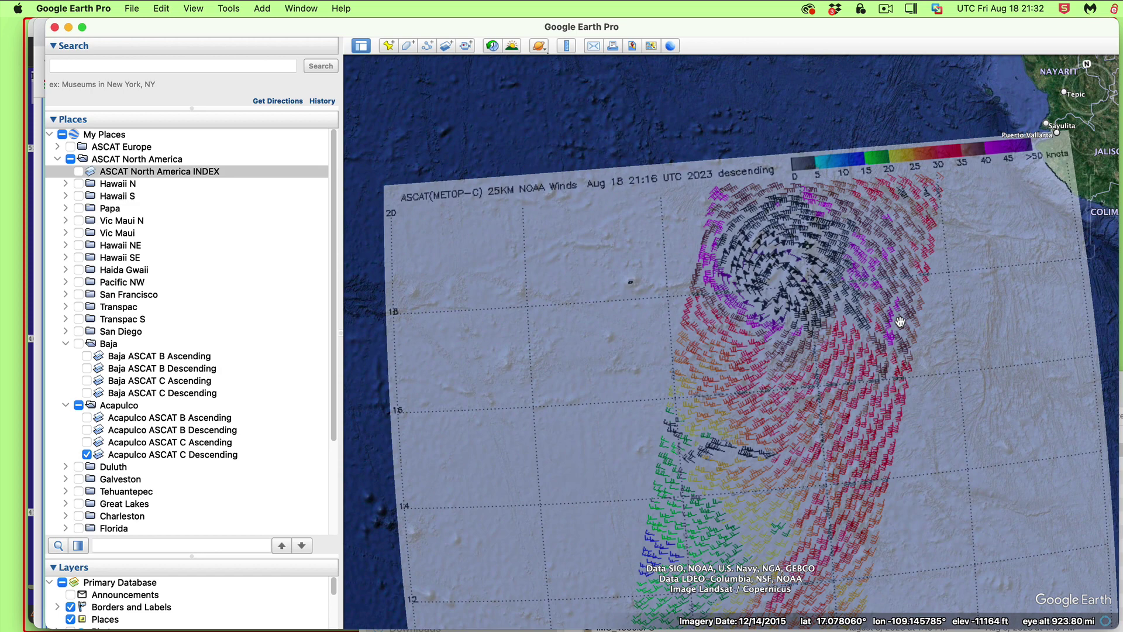
Step: Reset the view to north-up and scroll the Places list to Unified Surface Analysis
{"action": "mouse_move", "coordinate": [1087, 66]}
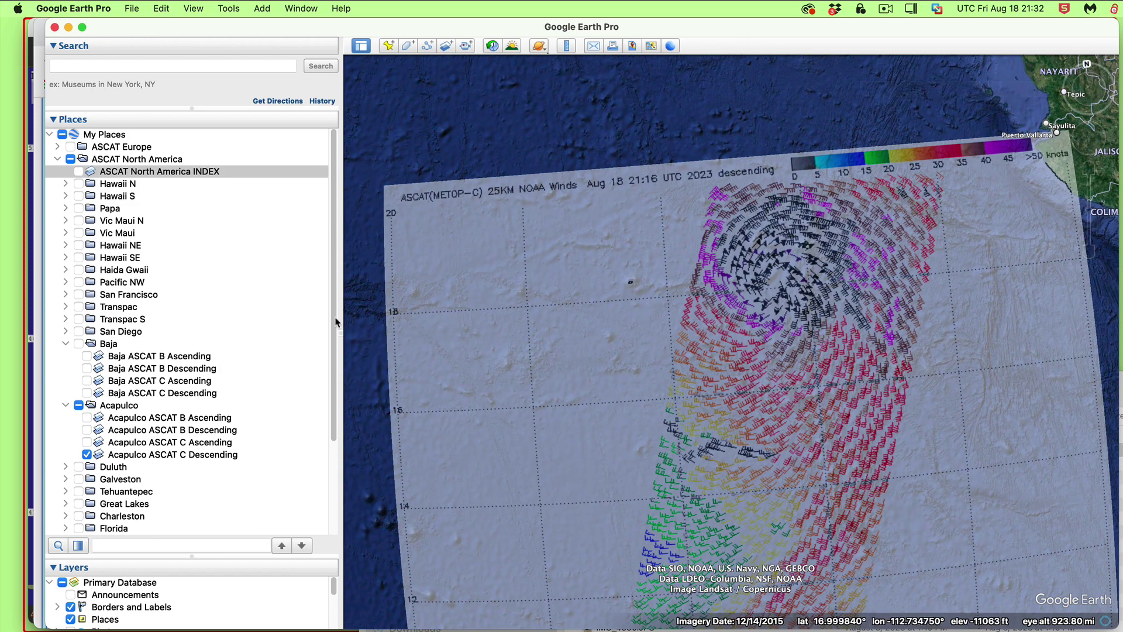
{"action": "key", "text": "n"}
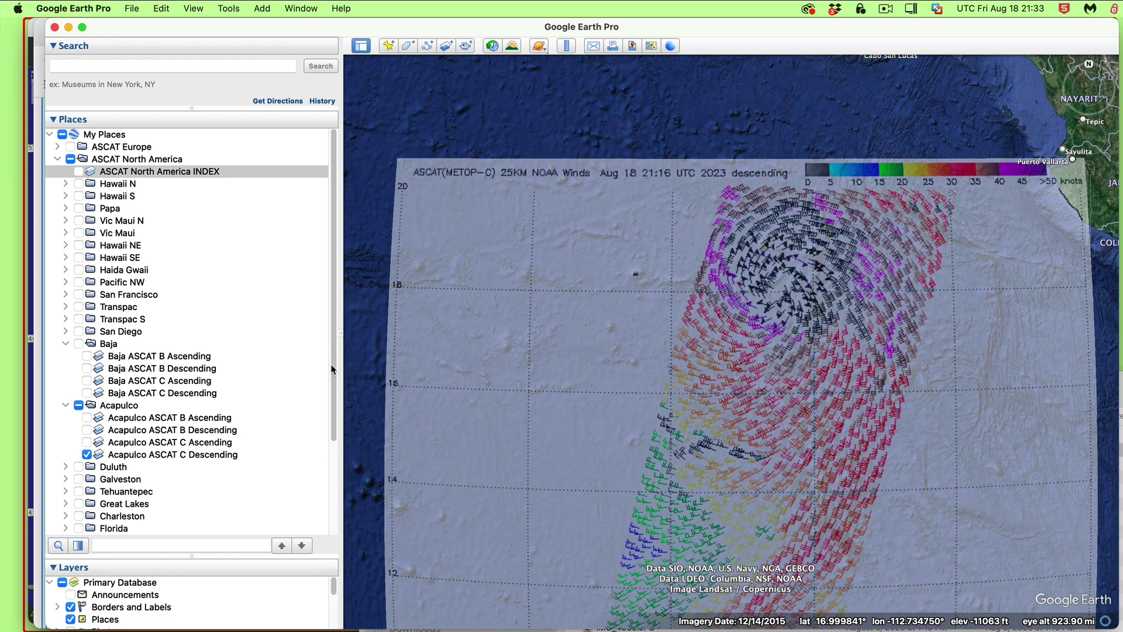
{"action": "scroll", "coordinate": [331, 425], "scroll_direction": "down", "scroll_amount": 1}
{"action": "scroll", "coordinate": [331, 425], "scroll_direction": "down", "scroll_amount": 5}
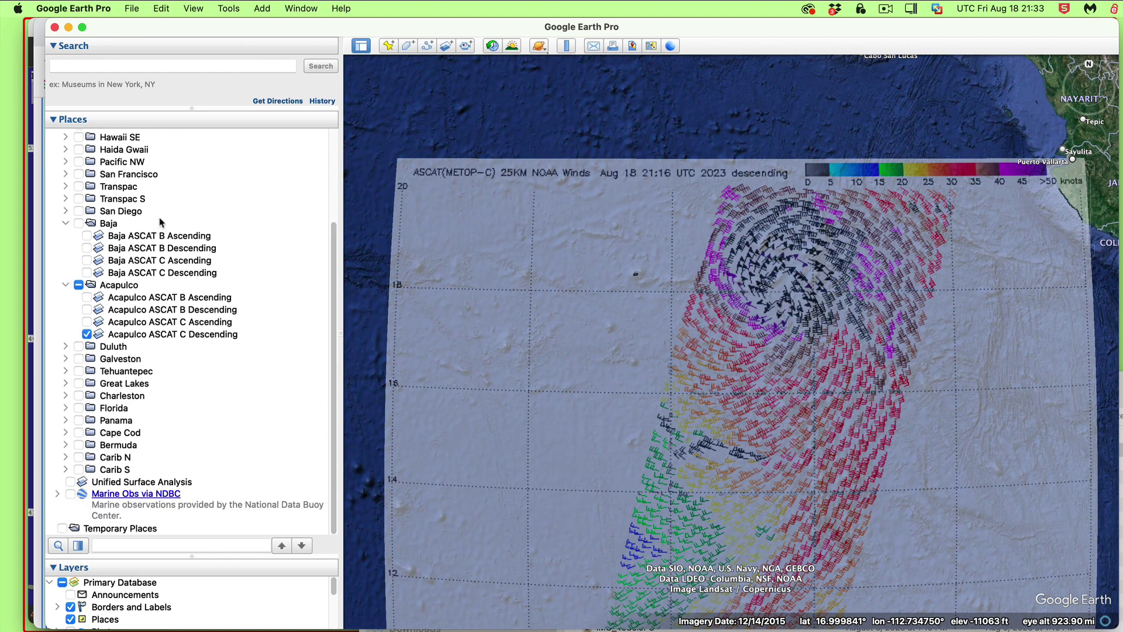
{"action": "left_click", "coordinate": [69, 484]}
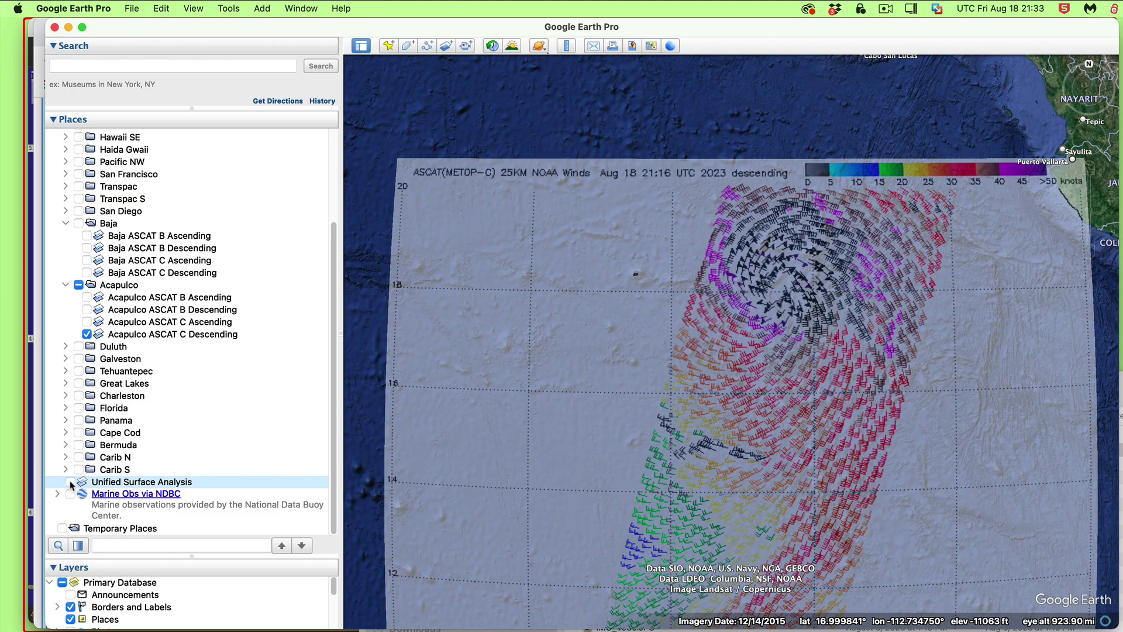
{"action": "left_click", "coordinate": [70, 482]}
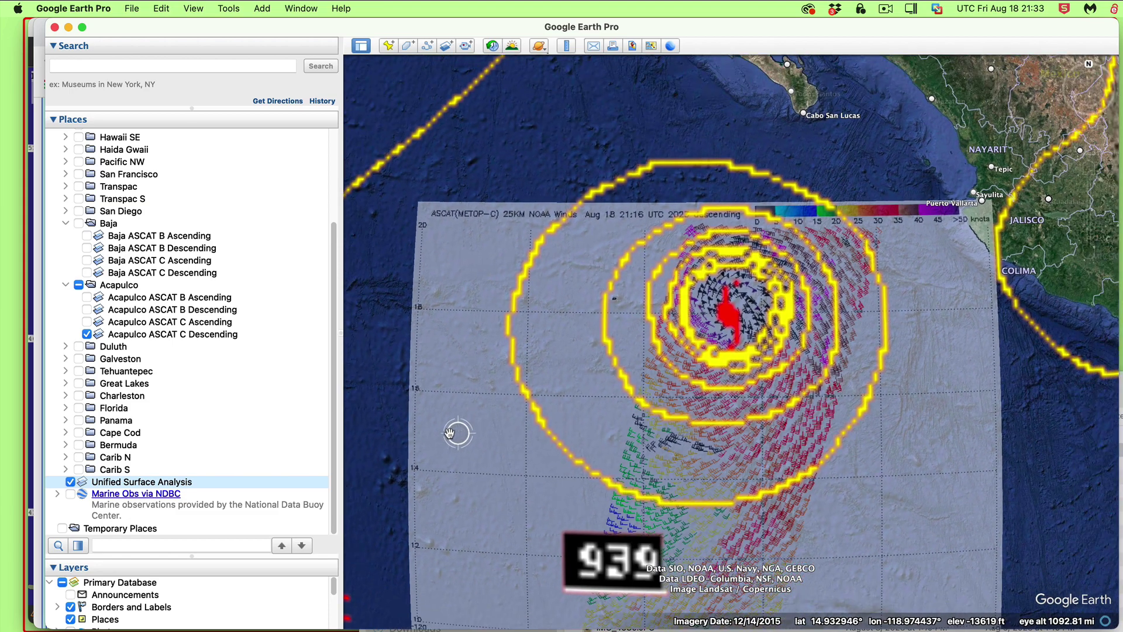
{"action": "scroll", "coordinate": [449, 433], "scroll_direction": "down", "scroll_amount": 5}
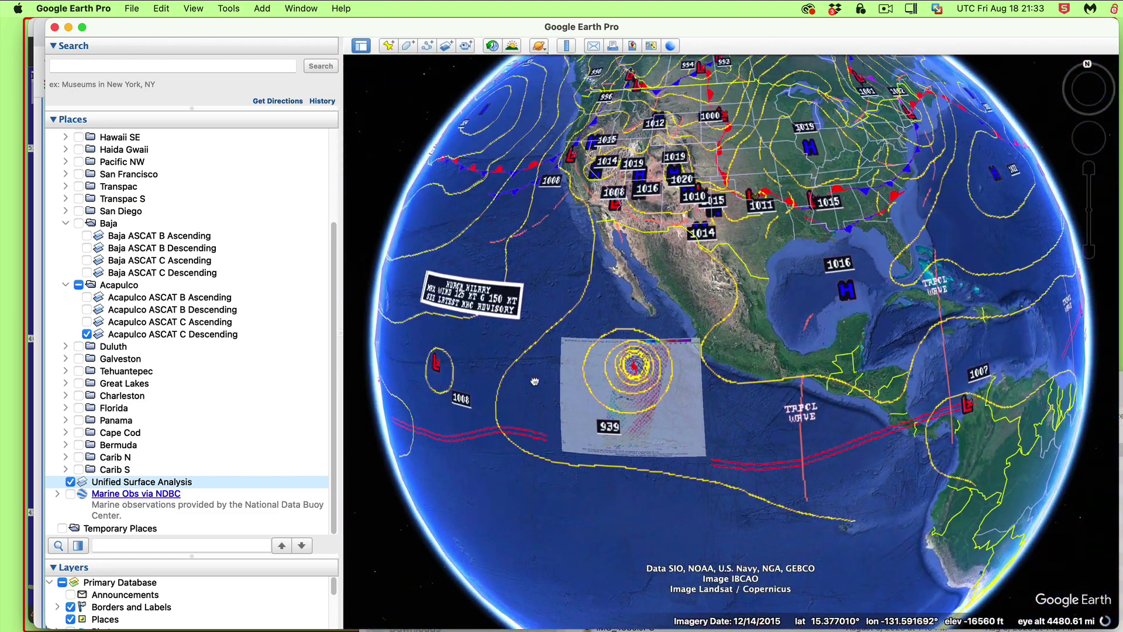
{"action": "left_click_drag", "start_coordinate": [617, 390], "coordinate": [960, 330]}
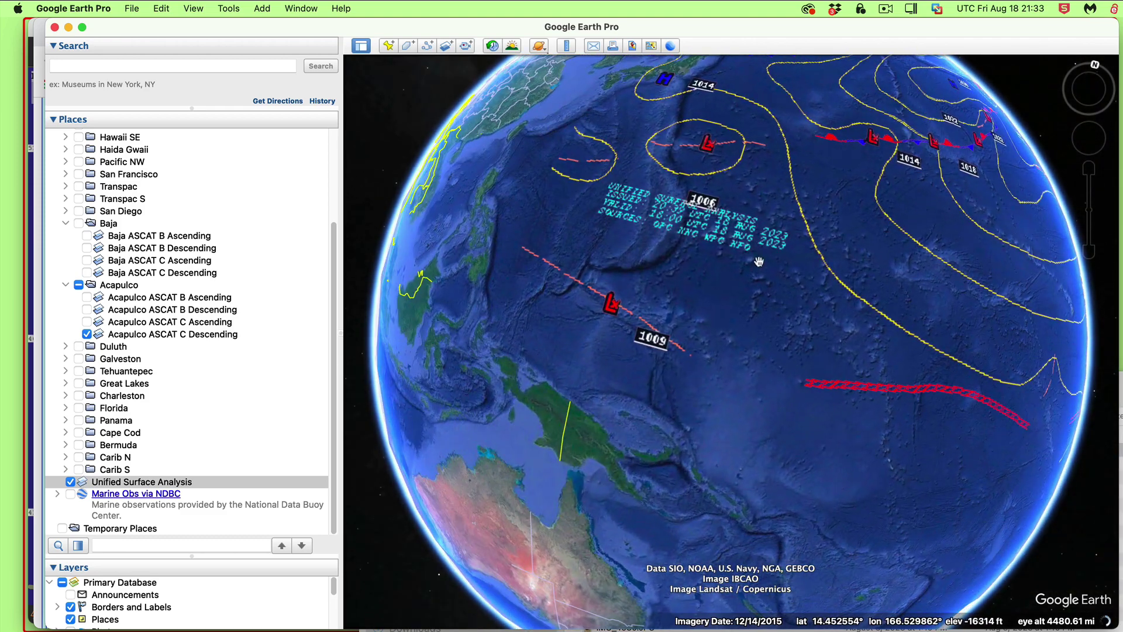
{"action": "scroll", "coordinate": [779, 439], "scroll_direction": "up", "scroll_amount": 5}
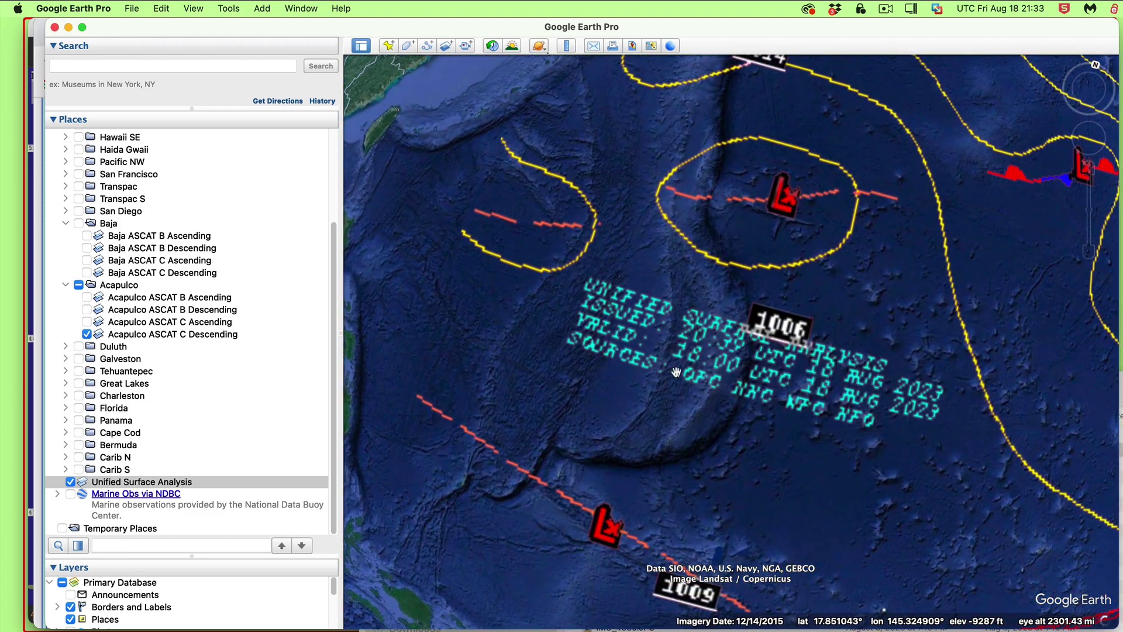
{"action": "left_click_drag", "start_coordinate": [920, 412], "coordinate": [209, 163]}
{"action": "left_click_drag", "start_coordinate": [811, 295], "coordinate": [727, 371]}
{"action": "scroll", "coordinate": [727, 371], "scroll_direction": "up", "scroll_amount": 4}
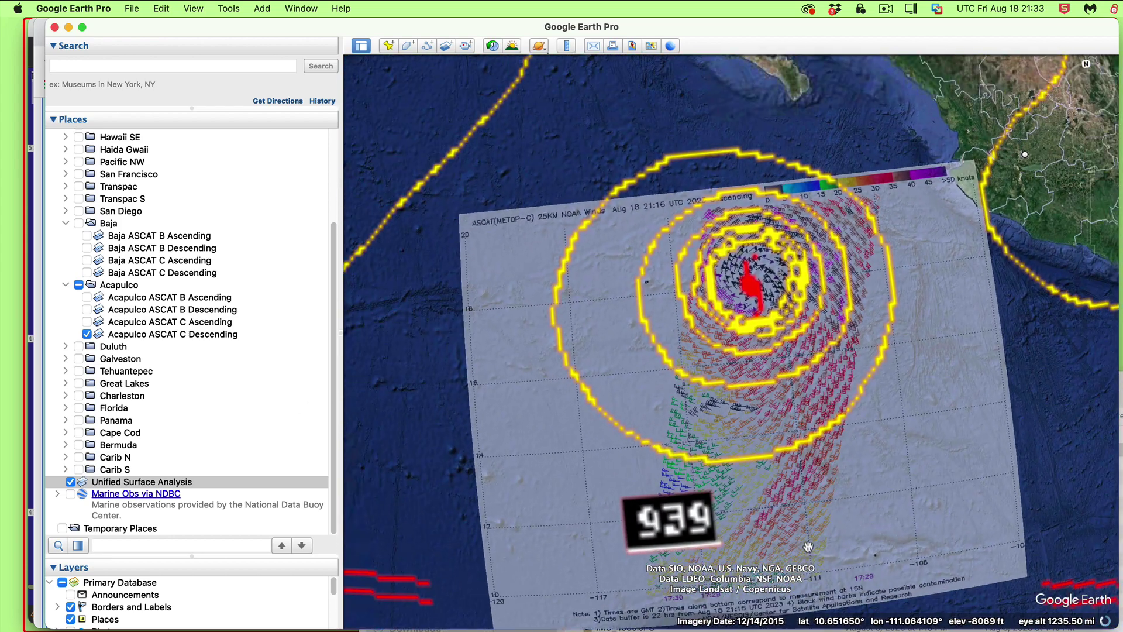
{"action": "left_click_drag", "start_coordinate": [741, 424], "coordinate": [714, 454]}
{"action": "scroll", "coordinate": [714, 454], "scroll_direction": "up", "scroll_amount": 5}
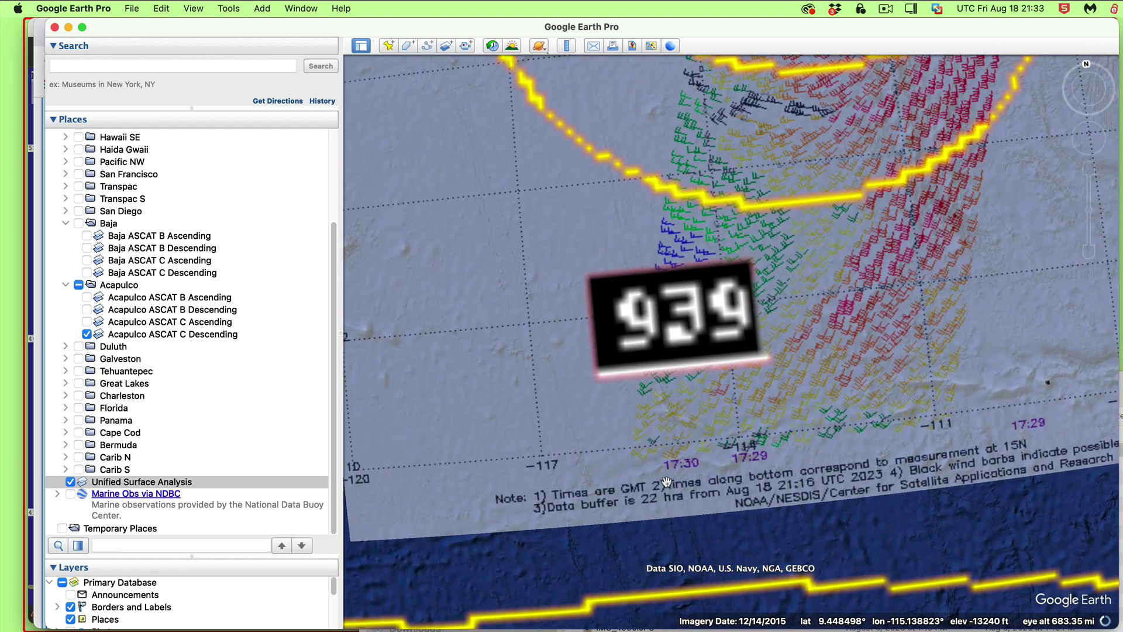
{"action": "left_click_drag", "start_coordinate": [932, 323], "coordinate": [728, 439]}
{"action": "scroll", "coordinate": [728, 438], "scroll_direction": "down", "scroll_amount": 3}
{"action": "scroll", "coordinate": [759, 413], "scroll_direction": "down", "scroll_amount": 5}
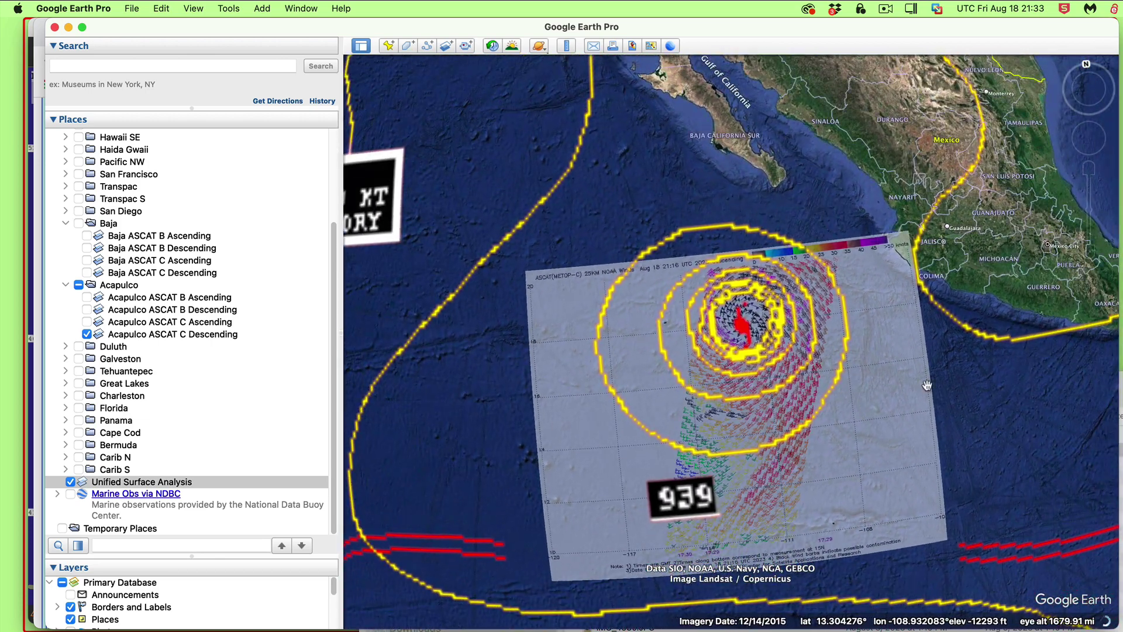
{"action": "scroll", "coordinate": [754, 369], "scroll_direction": "up", "scroll_amount": 5}
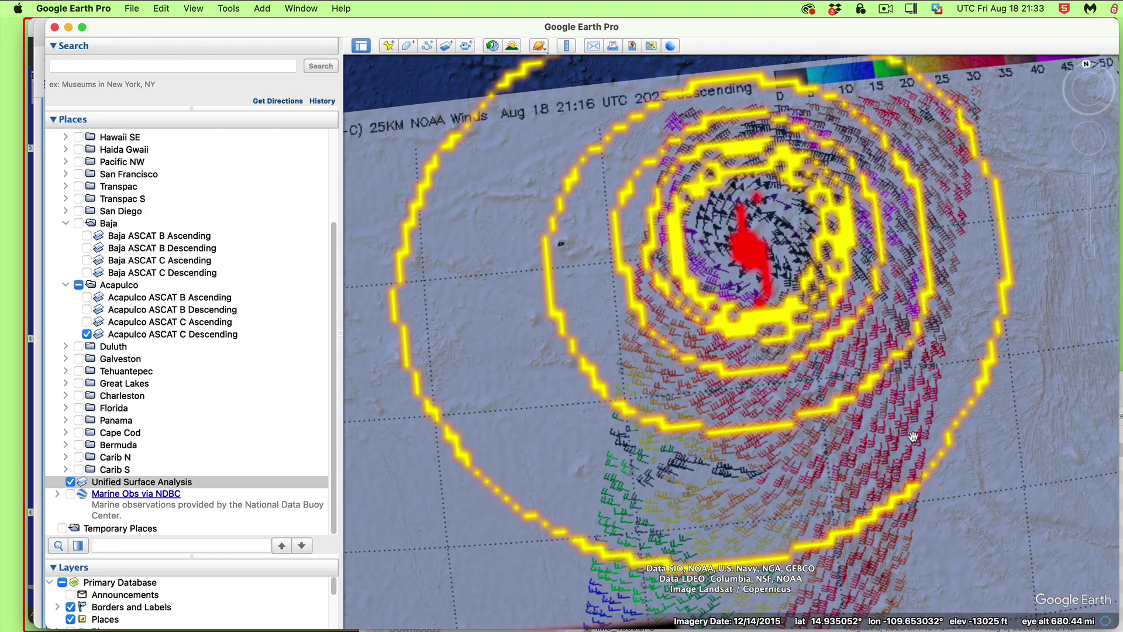
{"action": "scroll", "coordinate": [913, 436], "scroll_direction": "down", "scroll_amount": 5}
{"action": "scroll", "coordinate": [520, 458], "scroll_direction": "down", "scroll_amount": 3}
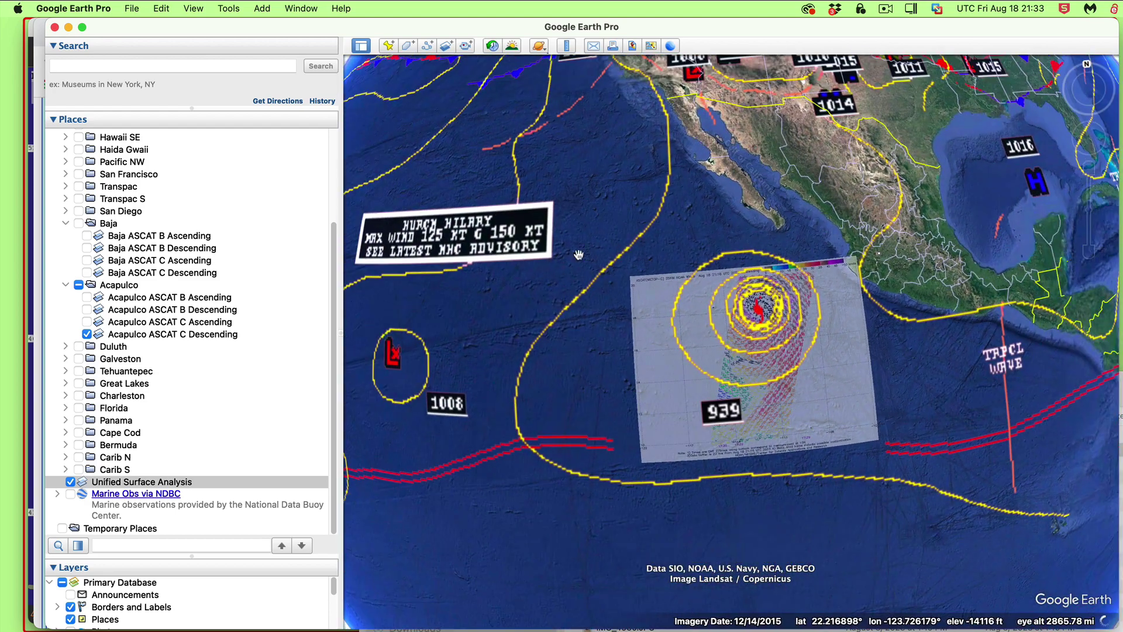
{"action": "left_click_drag", "start_coordinate": [520, 457], "coordinate": [871, 554]}
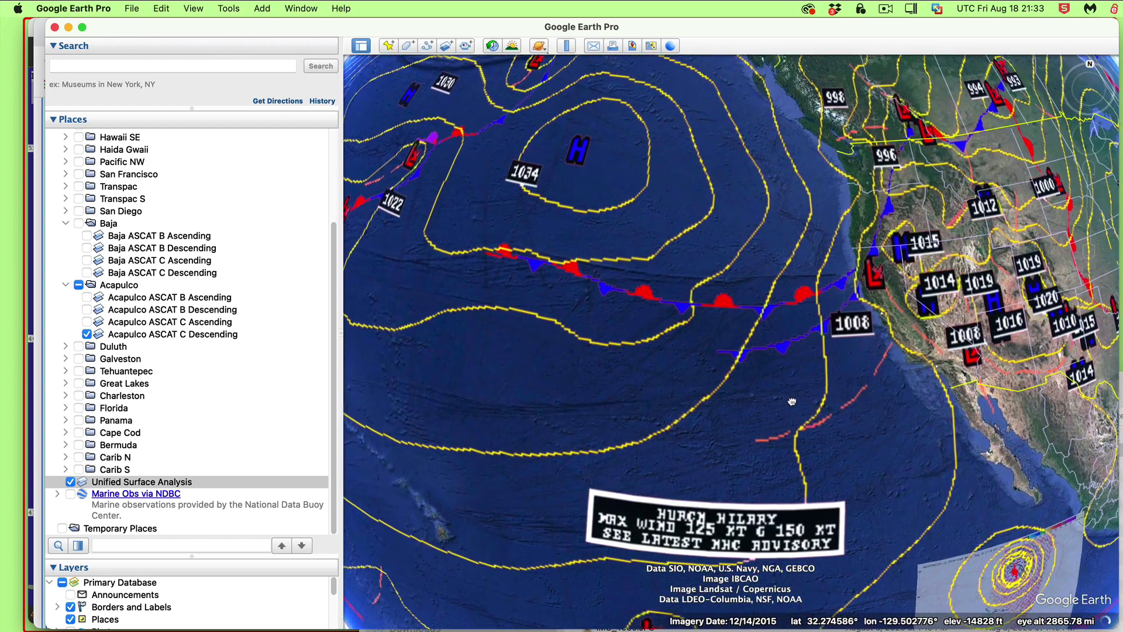
{"action": "left_click_drag", "start_coordinate": [772, 454], "coordinate": [703, 291]}
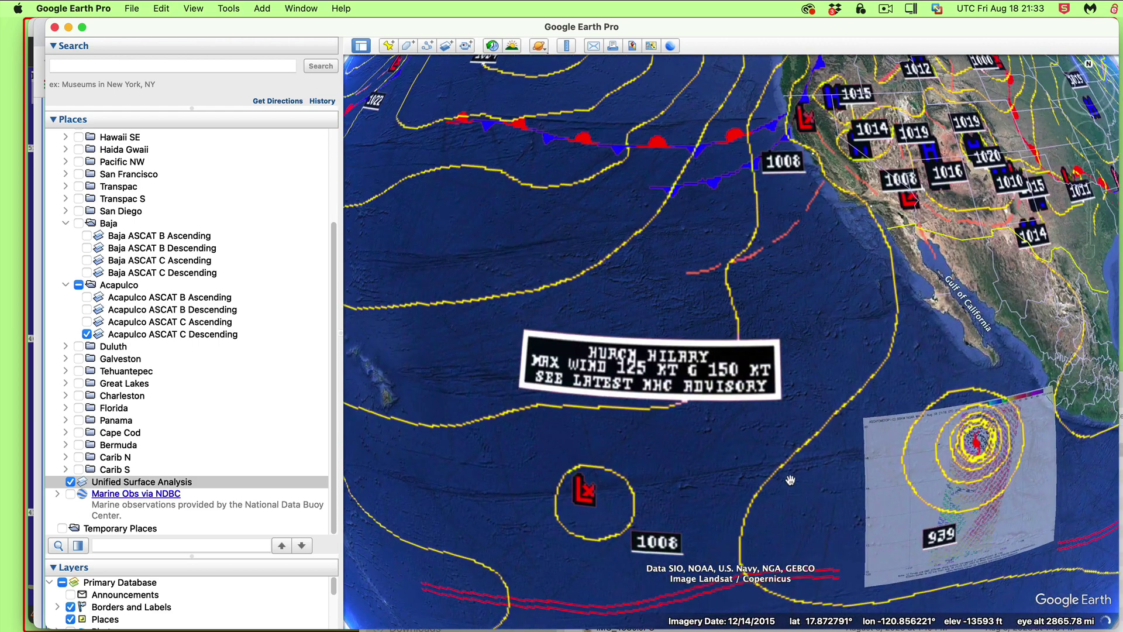
{"action": "left_click_drag", "start_coordinate": [748, 479], "coordinate": [509, 391]}
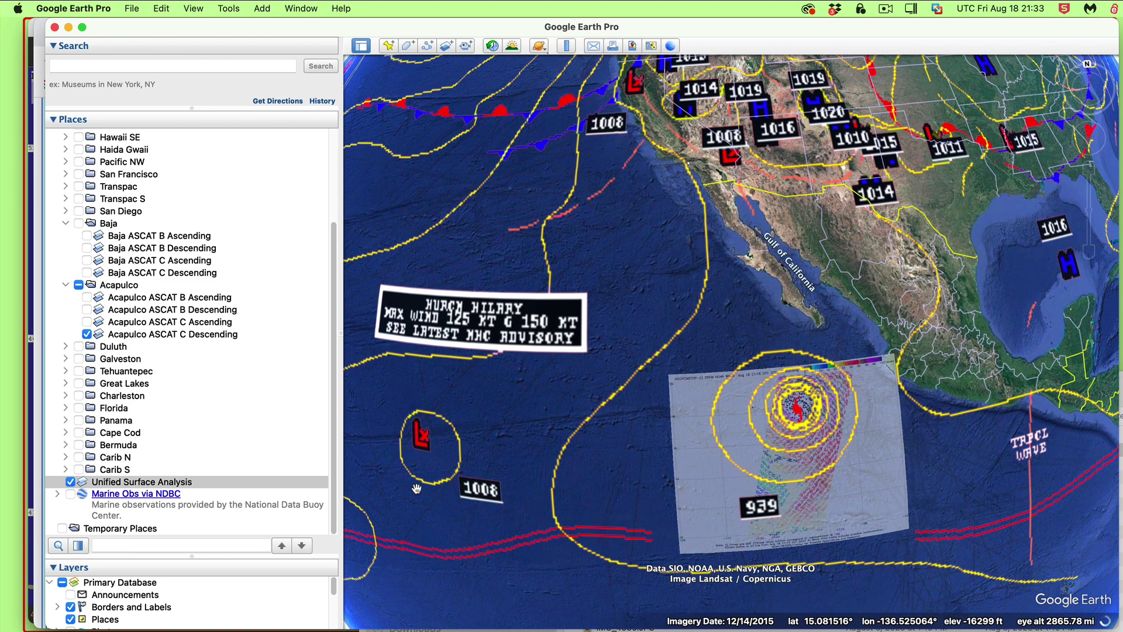
{"action": "left_click_drag", "start_coordinate": [456, 508], "coordinate": [475, 434]}
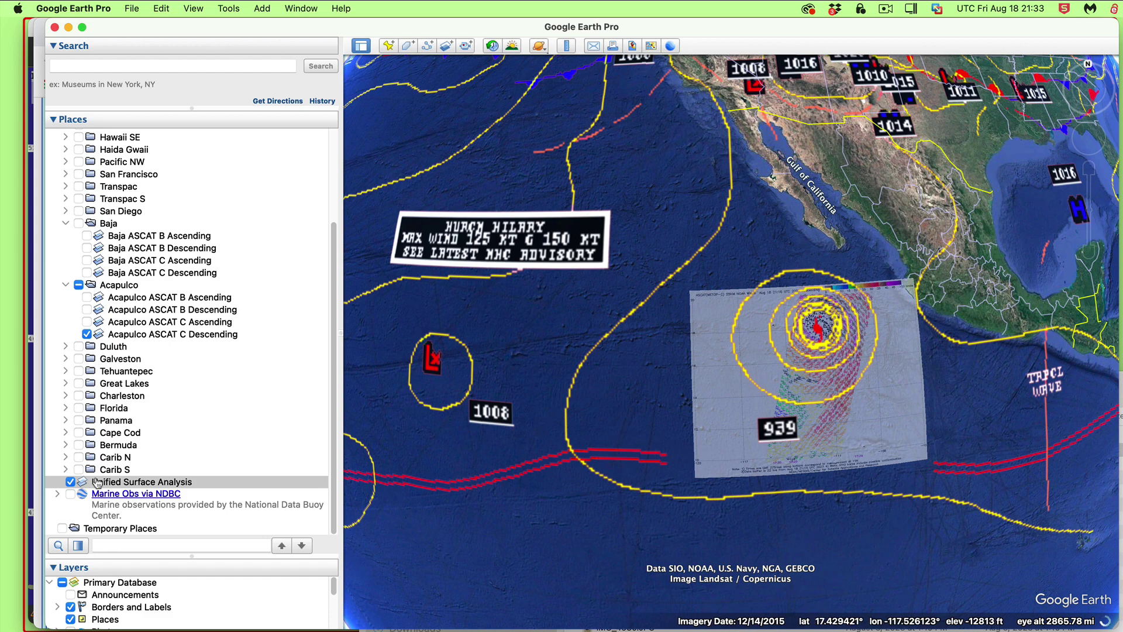
Step: Hide Unified Surface Analysis, turn on Marine Obs via NDBC, and view buoy 43412's details
{"action": "left_click", "coordinate": [70, 481]}
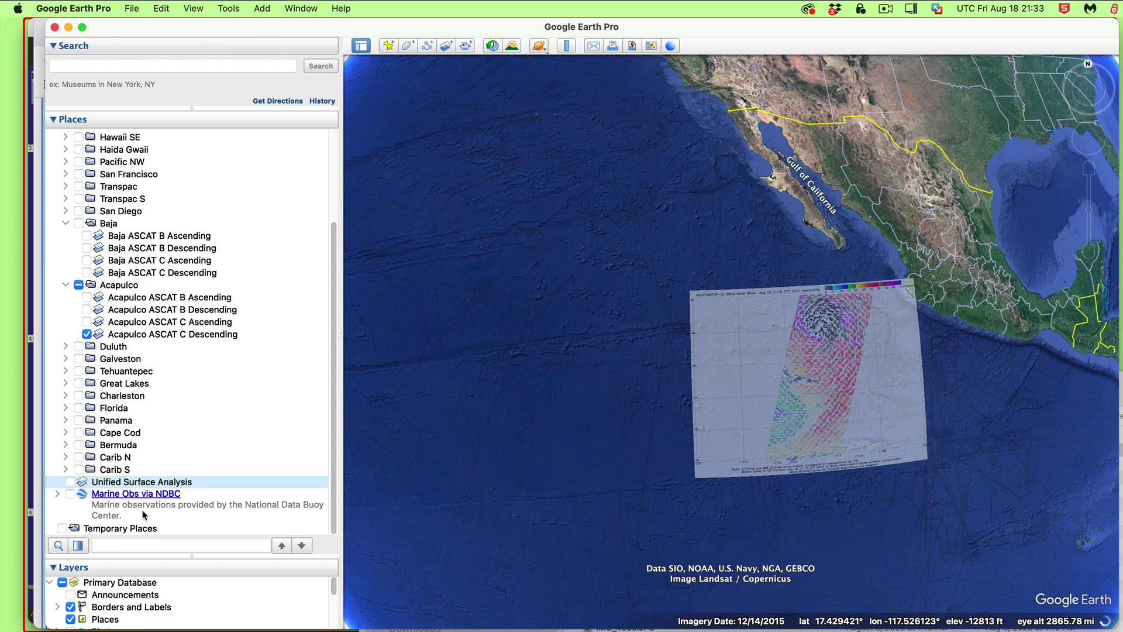
{"action": "left_click", "coordinate": [115, 495]}
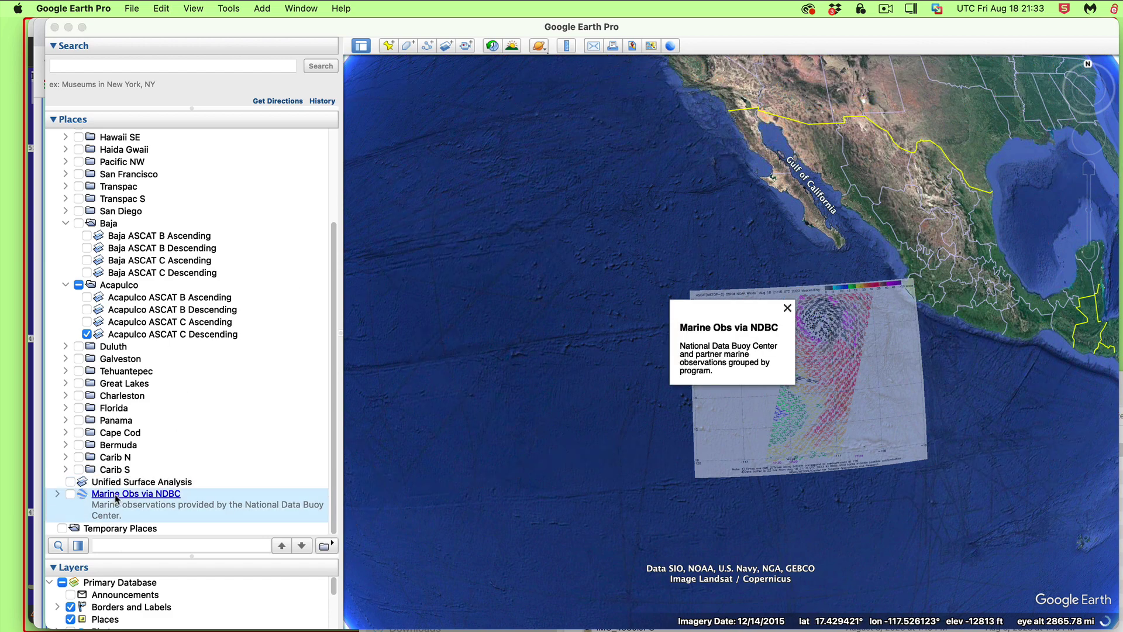
{"action": "left_click", "coordinate": [70, 495]}
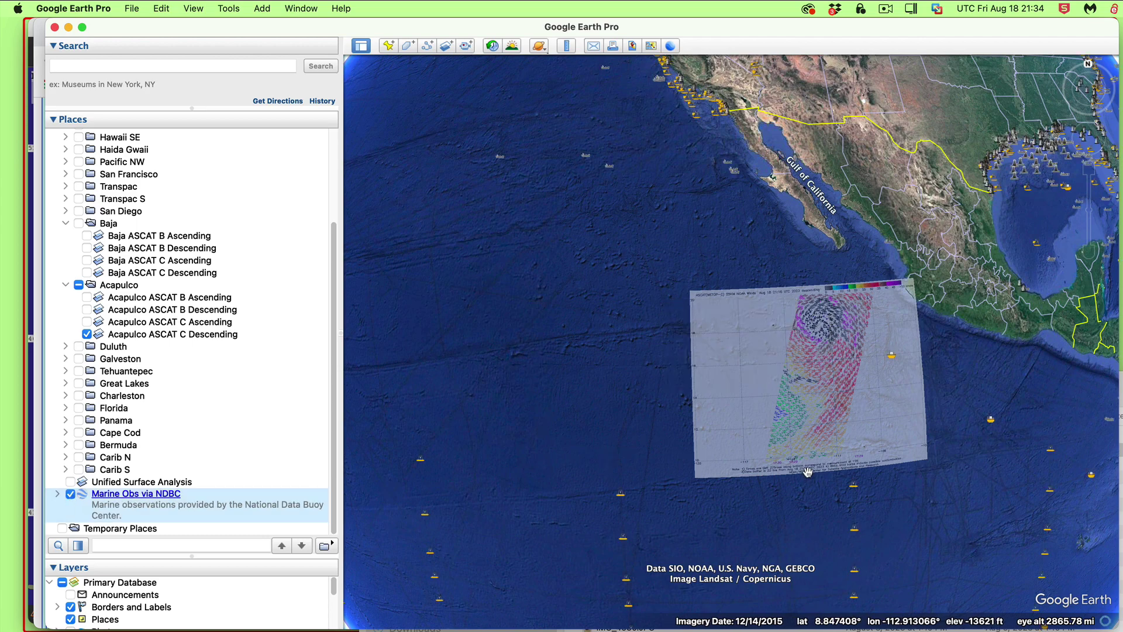
{"action": "scroll", "coordinate": [808, 472], "scroll_direction": "up", "scroll_amount": 5}
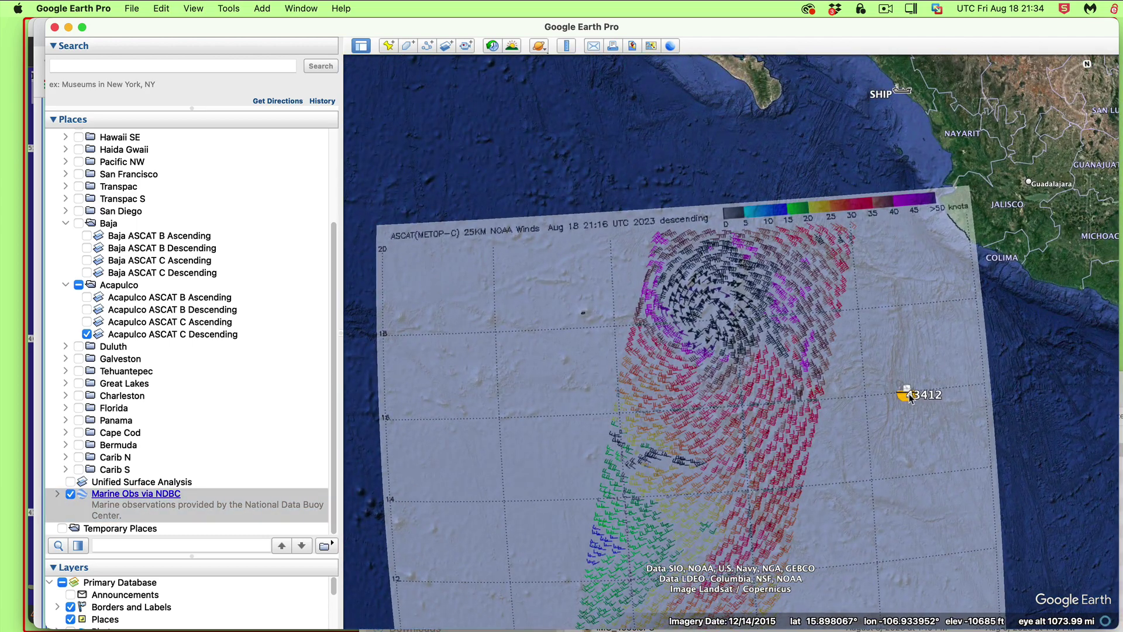
{"action": "left_click", "coordinate": [910, 396]}
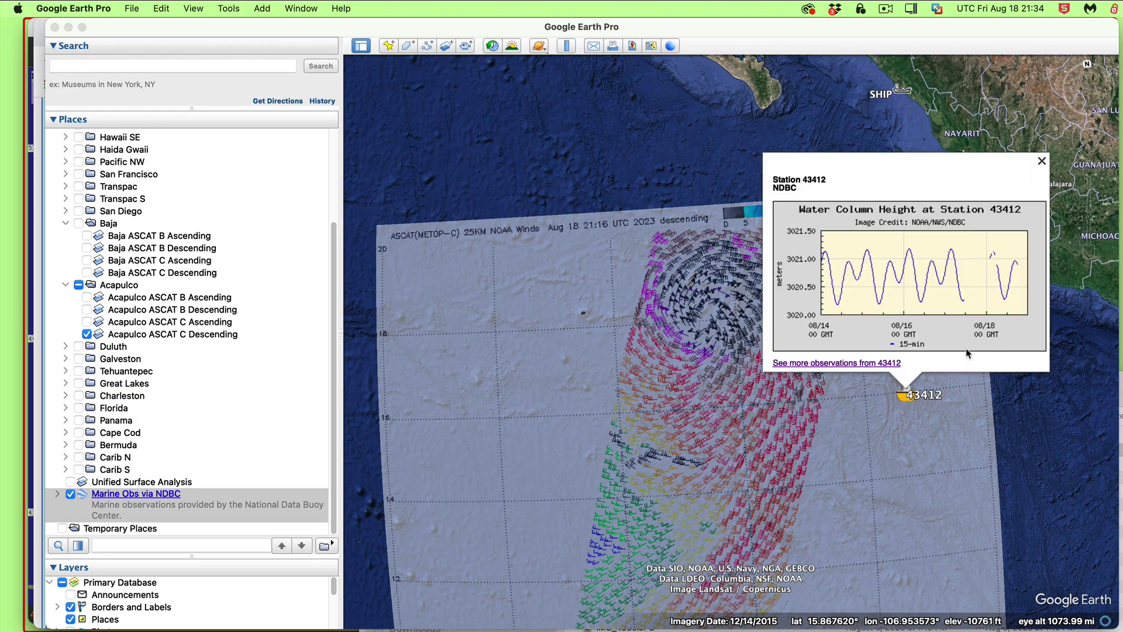
Step: Move the globe northwest past Baja to the Pacific Northwest coast
{"action": "left_click_drag", "start_coordinate": [526, 146], "coordinate": [643, 410]}
{"action": "left_click_drag", "start_coordinate": [652, 280], "coordinate": [819, 370]}
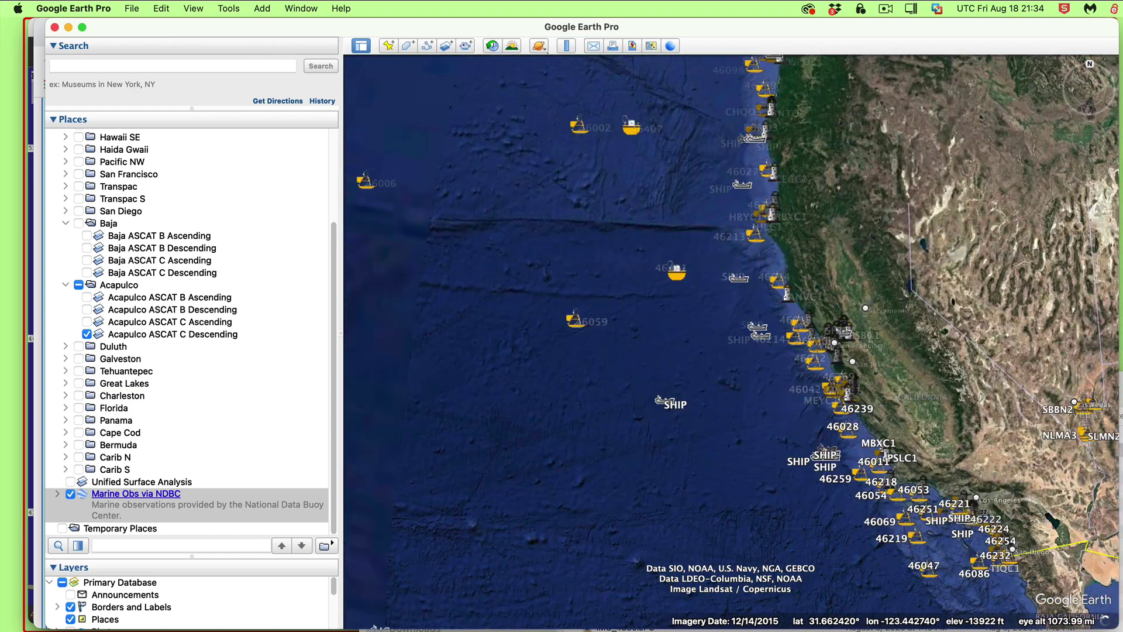
{"action": "left_click_drag", "start_coordinate": [465, 107], "coordinate": [589, 312]}
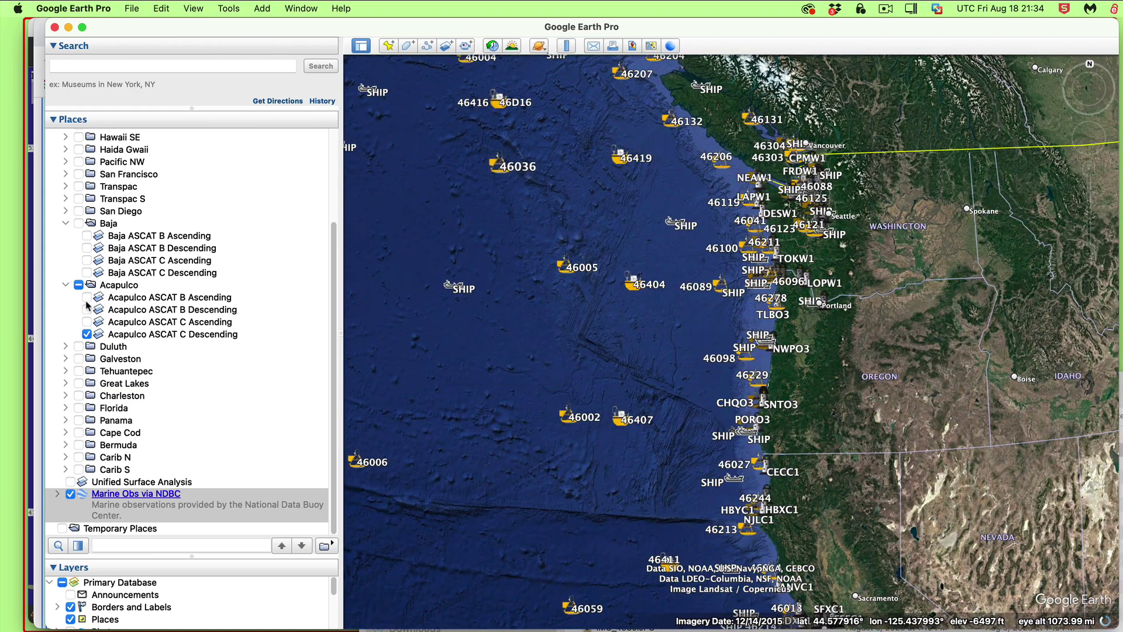
{"action": "scroll", "coordinate": [167, 249], "scroll_direction": "up", "scroll_amount": 5}
{"action": "scroll", "coordinate": [167, 250], "scroll_direction": "up", "scroll_amount": 1}
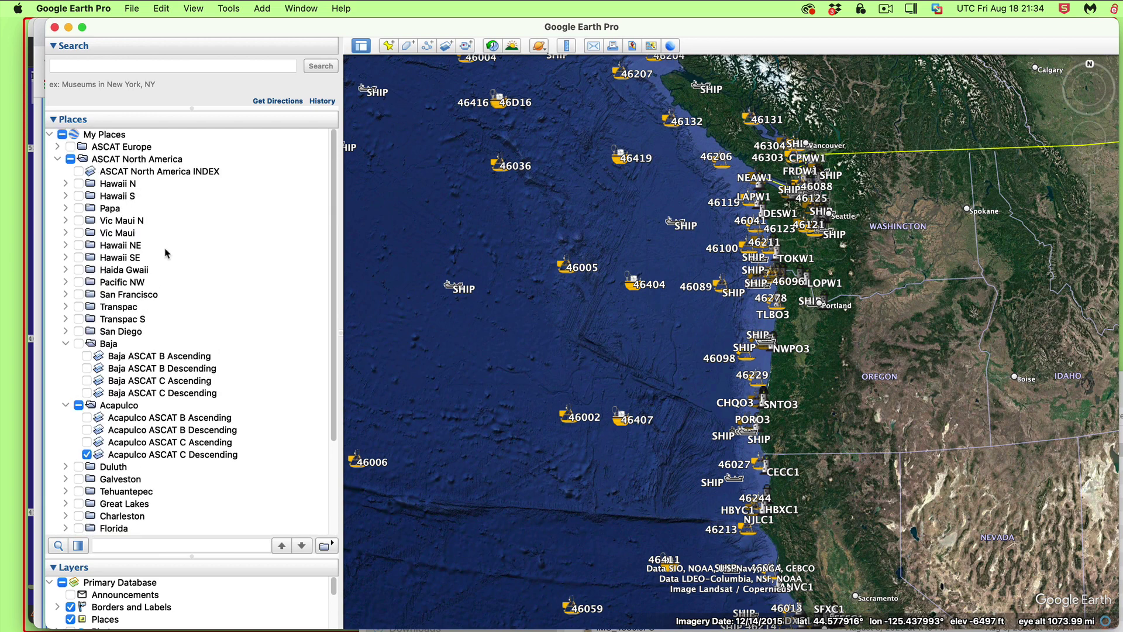
Step: Leave only Pacific NW ASCAT B Descending checked and fly to that swath off Oregon and Washington
{"action": "left_click", "coordinate": [65, 281]}
{"action": "left_click", "coordinate": [78, 281]}
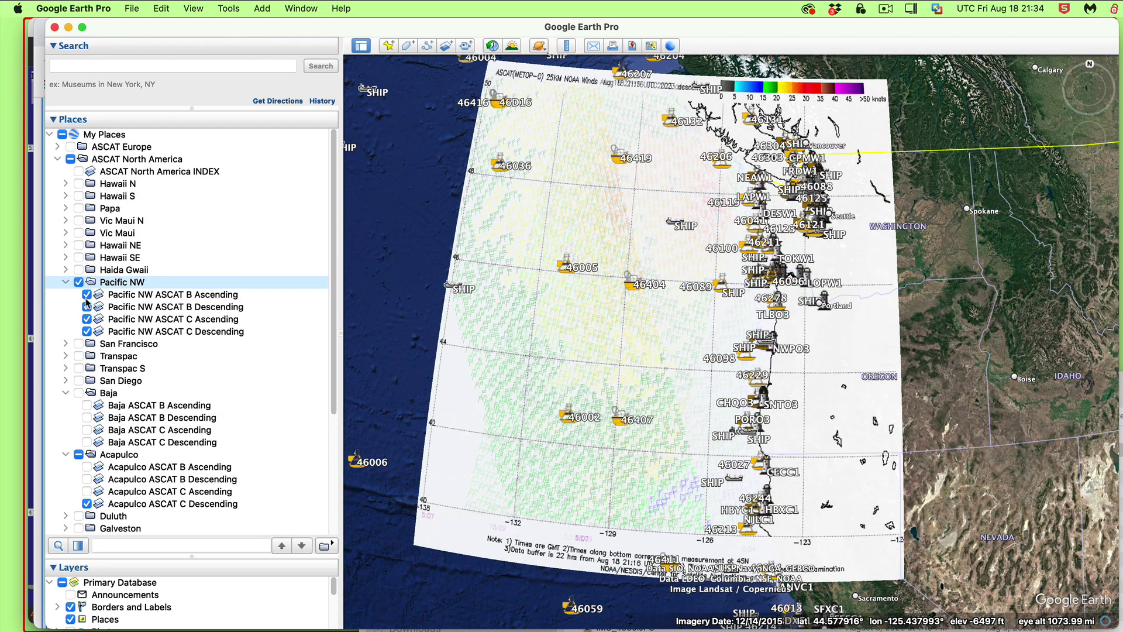
{"action": "left_click", "coordinate": [86, 307]}
{"action": "left_click", "coordinate": [87, 319]}
{"action": "left_click", "coordinate": [86, 331]}
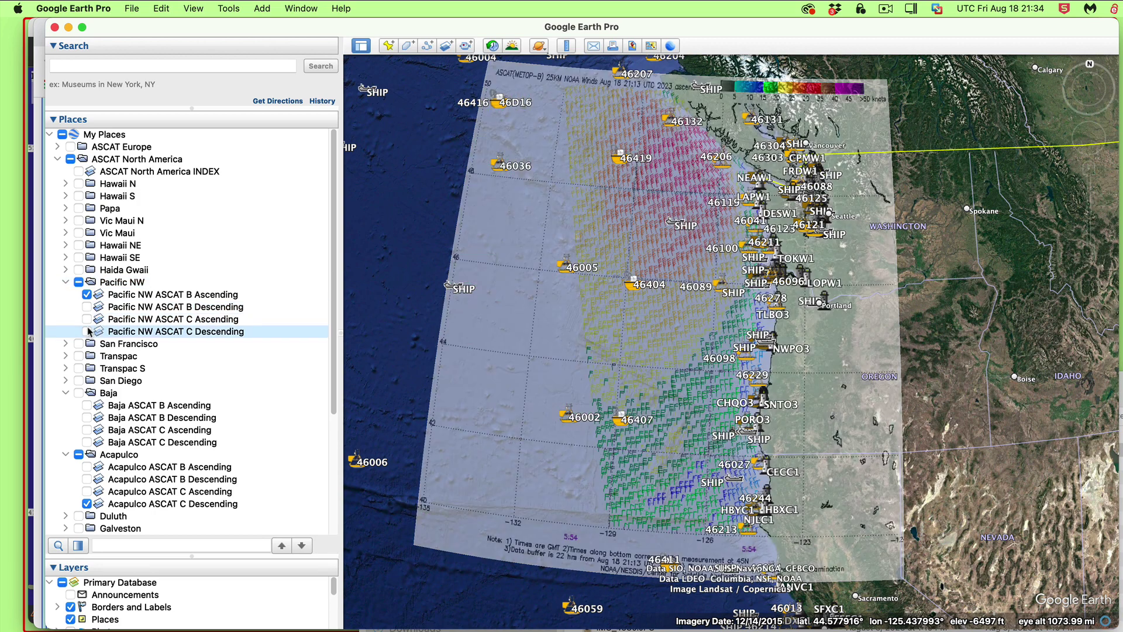
{"action": "left_click_drag", "start_coordinate": [661, 507], "coordinate": [613, 458]}
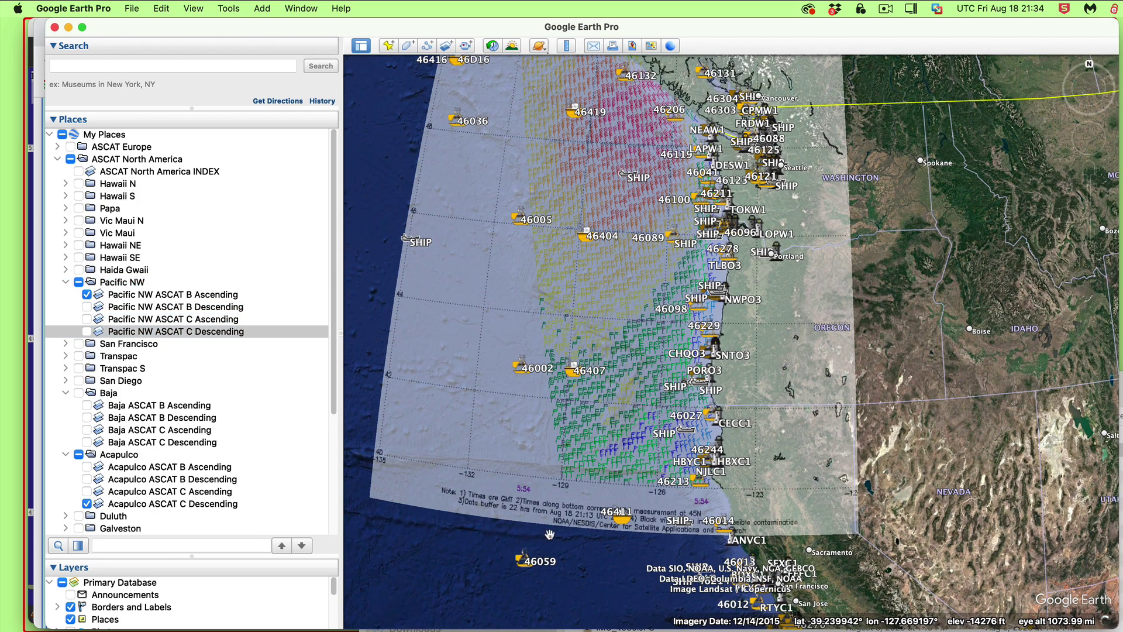
{"action": "left_click", "coordinate": [86, 294]}
{"action": "left_click", "coordinate": [87, 306]}
{"action": "double_click", "coordinate": [660, 294]}
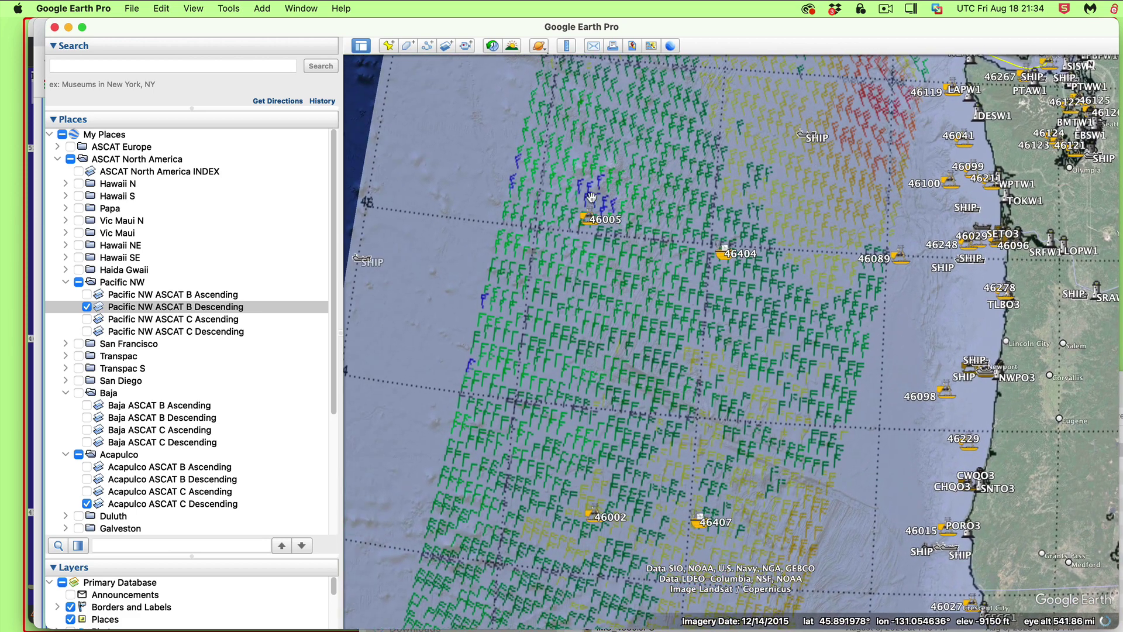
Step: Read buoy 46005's observations against the nearby wind barbs, then close its balloon
{"action": "left_click", "coordinate": [585, 220]}
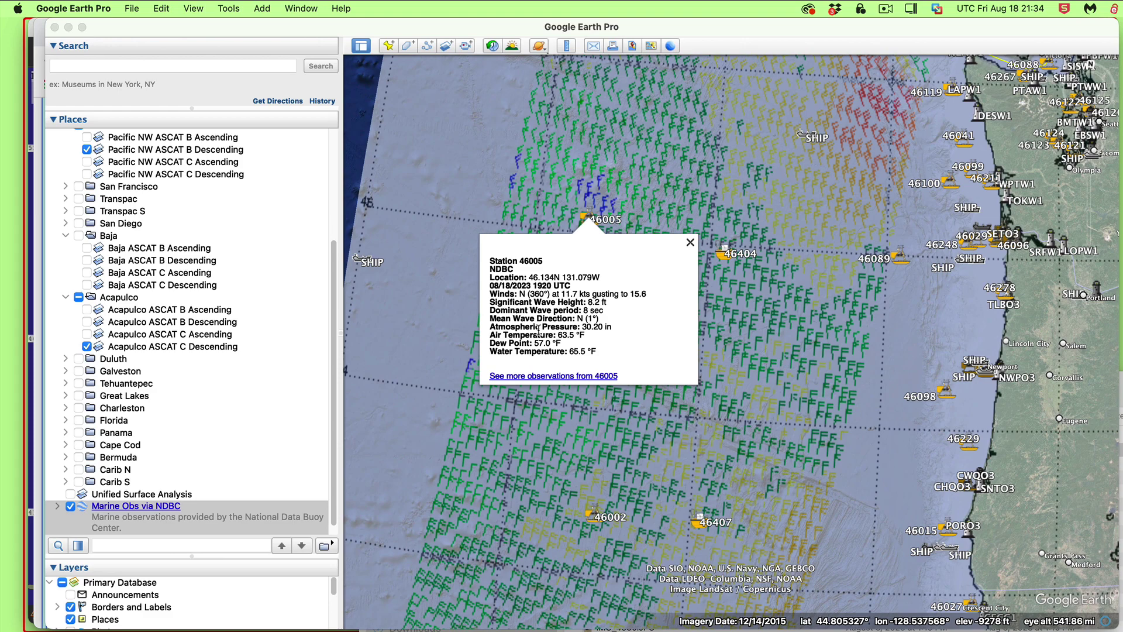
{"action": "left_click_drag", "start_coordinate": [772, 579], "coordinate": [788, 390]}
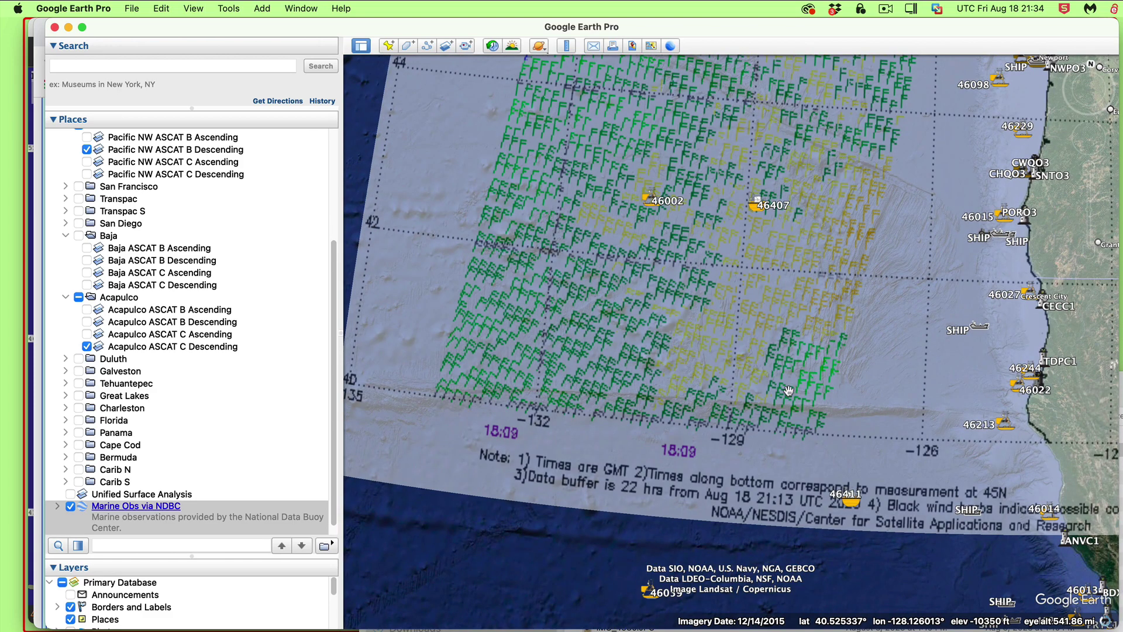
{"action": "left_click_drag", "start_coordinate": [638, 292], "coordinate": [588, 602]}
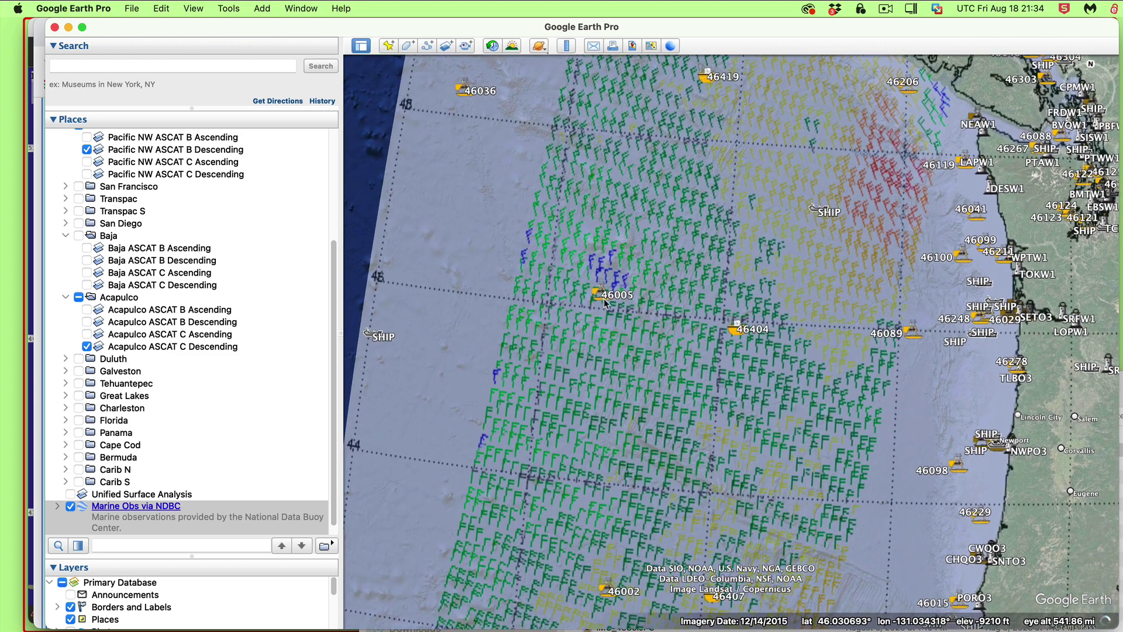
{"action": "left_click", "coordinate": [603, 296]}
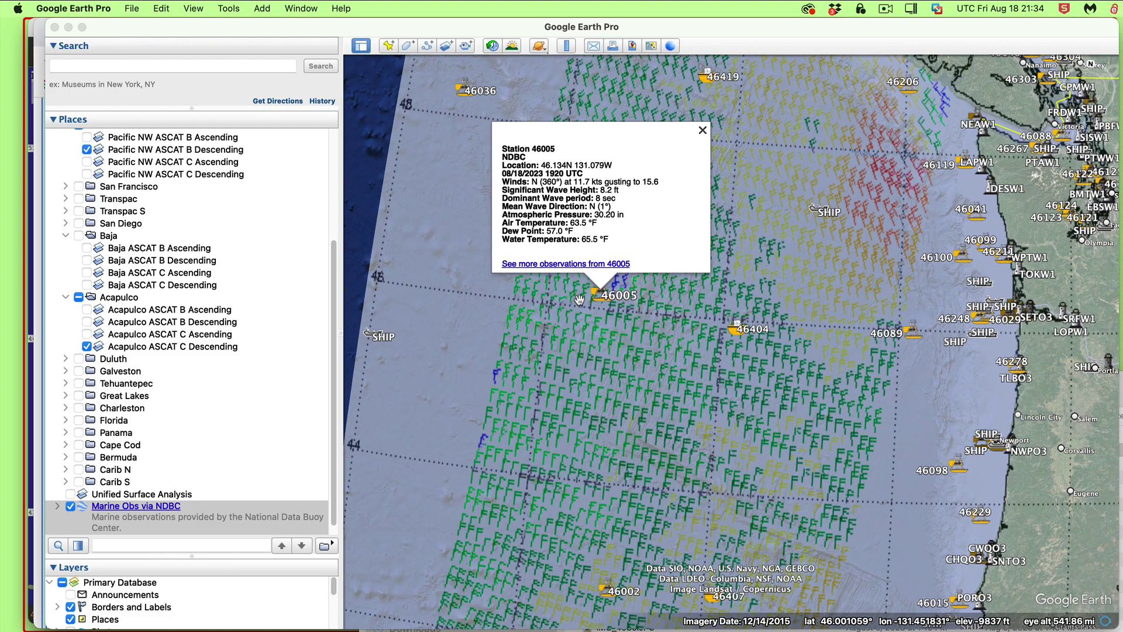
{"action": "scroll", "coordinate": [595, 353], "scroll_direction": "up", "scroll_amount": 6}
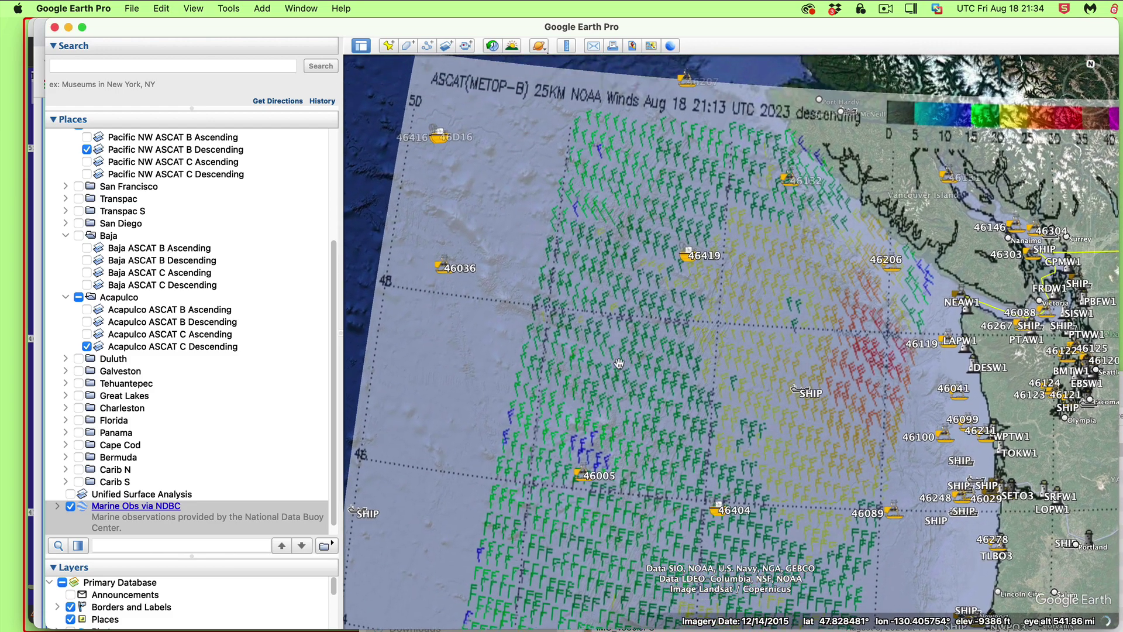
{"action": "scroll", "coordinate": [597, 447], "scroll_direction": "up", "scroll_amount": 5}
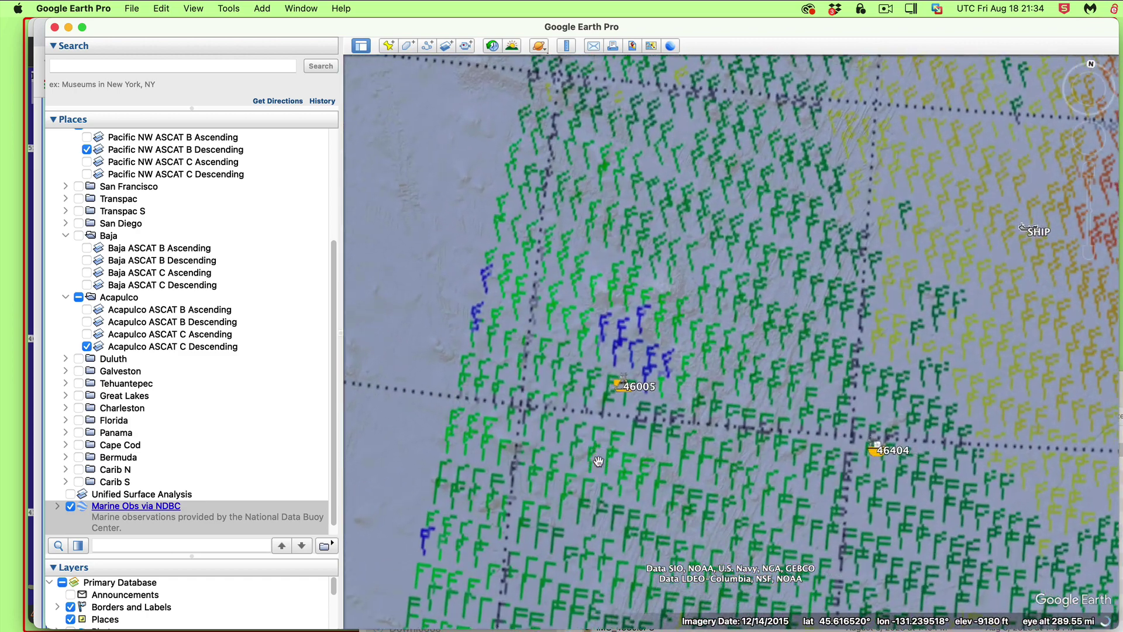
{"action": "scroll", "coordinate": [597, 446], "scroll_direction": "up", "scroll_amount": 2}
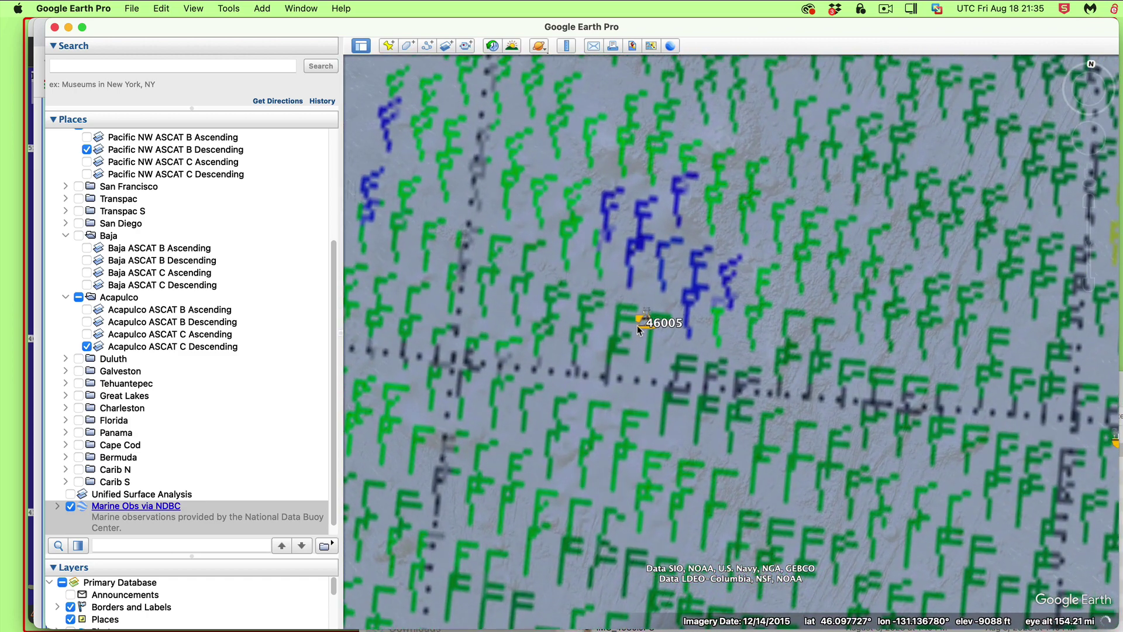
{"action": "left_click", "coordinate": [649, 325]}
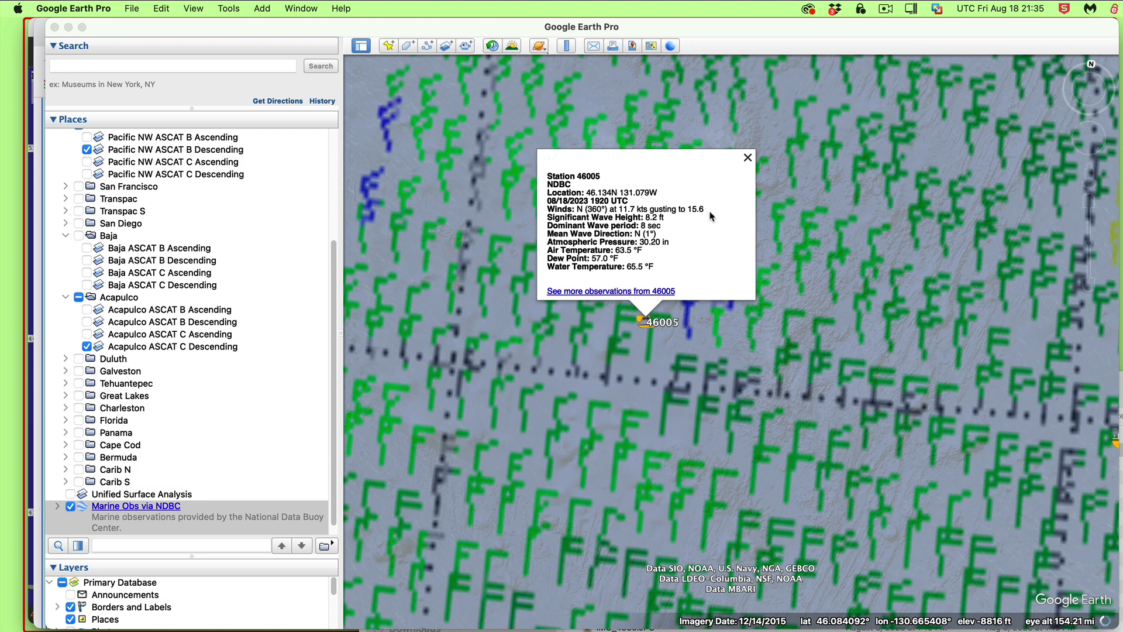
{"action": "left_click", "coordinate": [689, 384]}
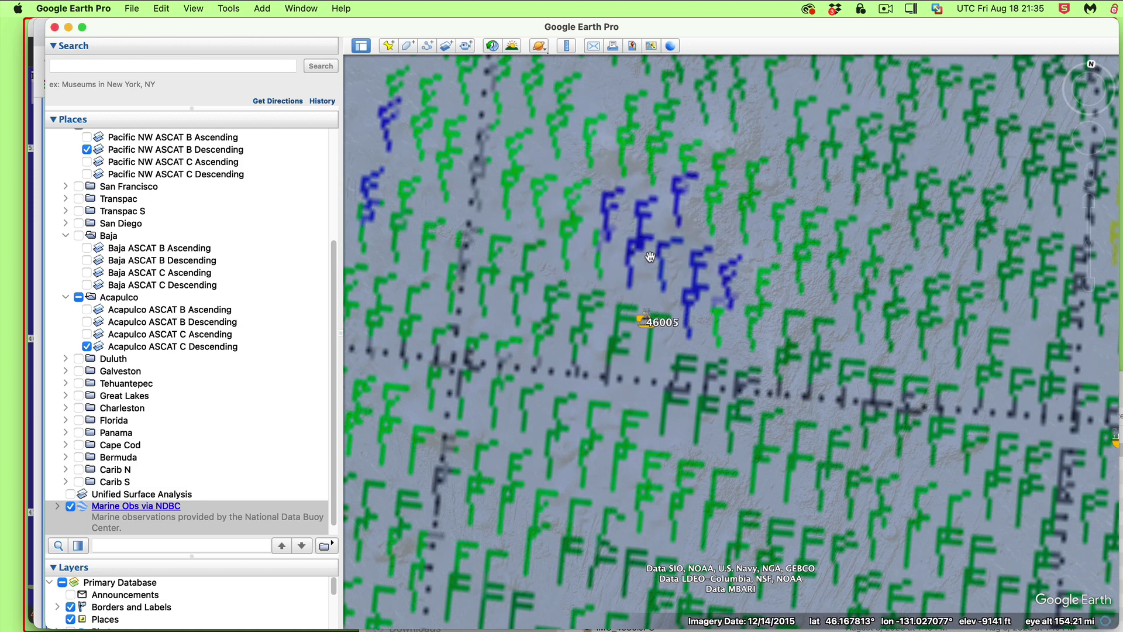
Step: Check buoy 46002's observations over the wind barbs, then hide the Marine Obs via NDBC markers
{"action": "scroll", "coordinate": [643, 442], "scroll_direction": "down", "scroll_amount": 3}
{"action": "scroll", "coordinate": [644, 441], "scroll_direction": "up", "scroll_amount": 2}
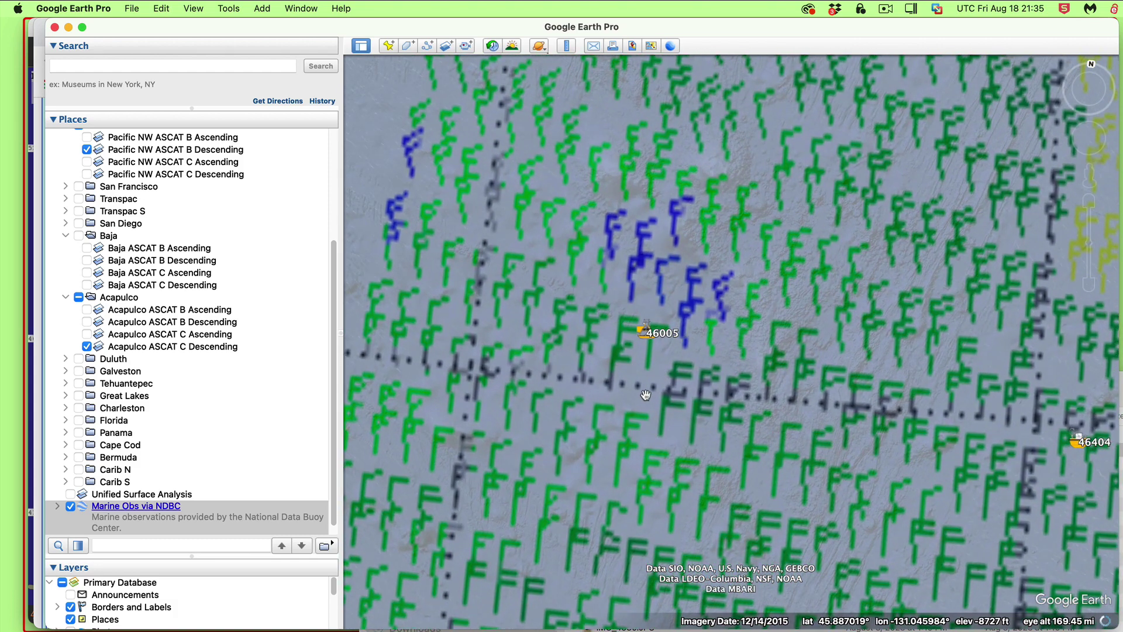
{"action": "left_click_drag", "start_coordinate": [646, 395], "coordinate": [550, 458]}
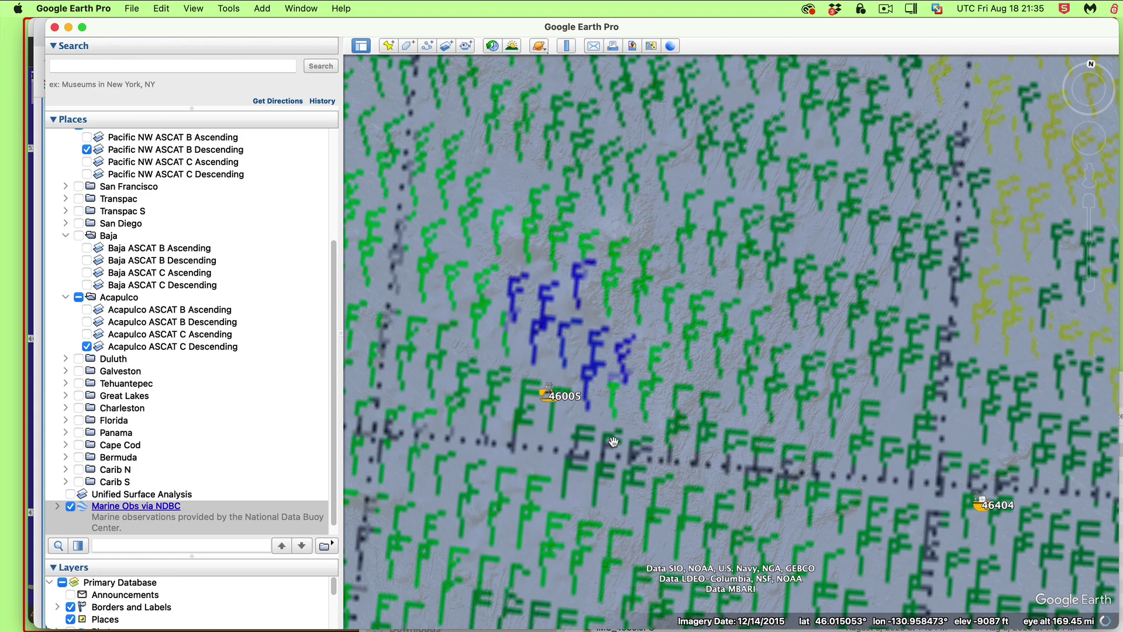
{"action": "scroll", "coordinate": [613, 472], "scroll_direction": "down", "scroll_amount": 3}
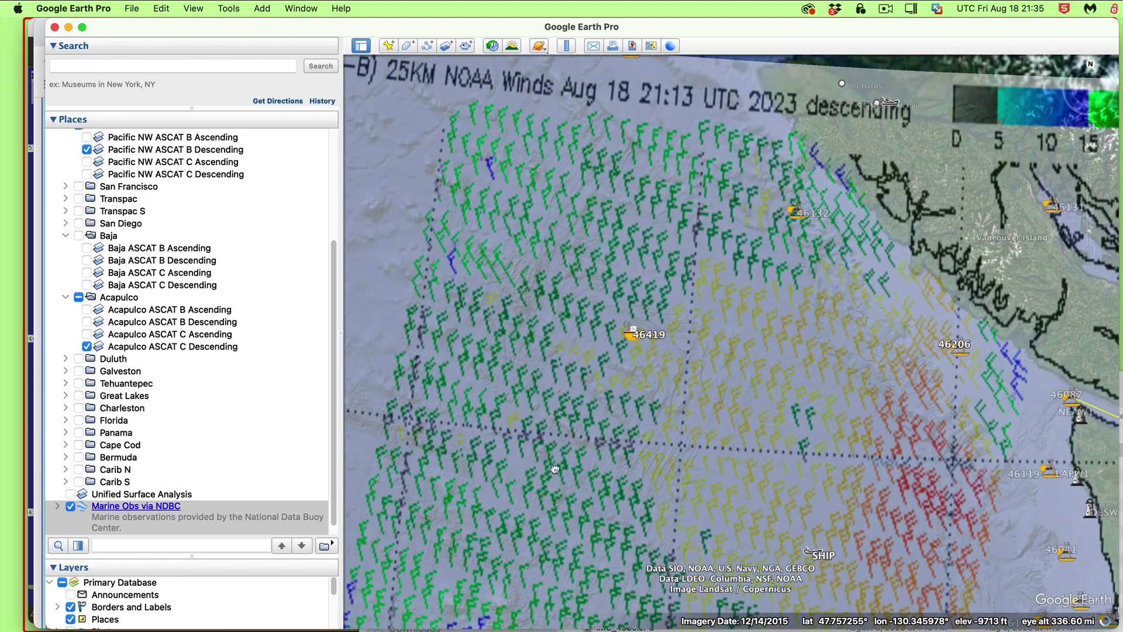
{"action": "left_click_drag", "start_coordinate": [663, 198], "coordinate": [701, 186]}
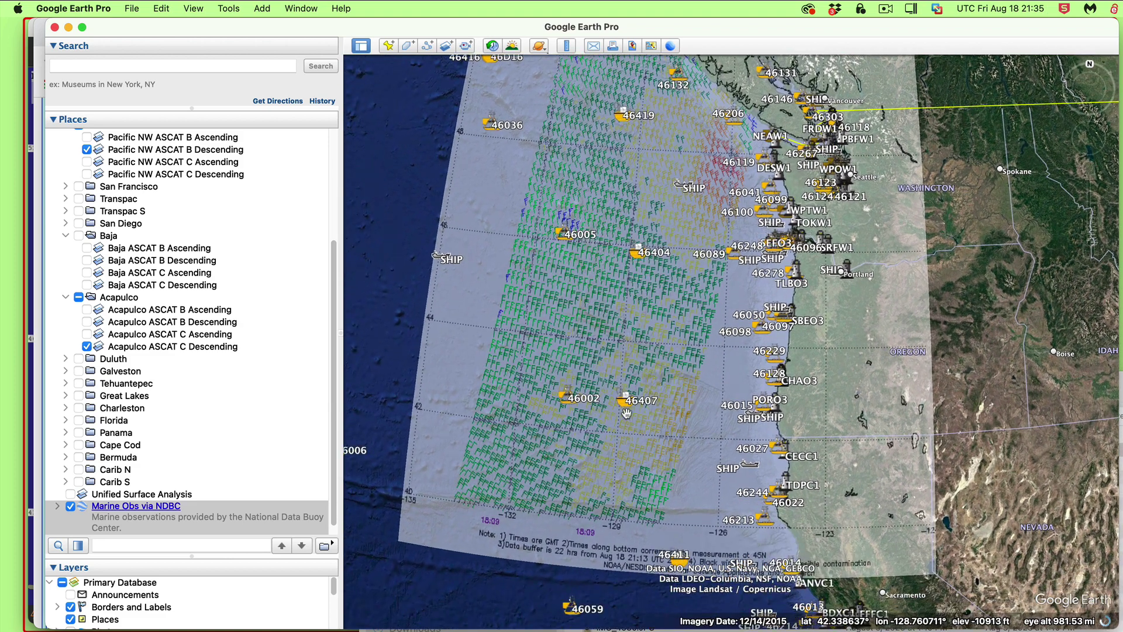
{"action": "left_click", "coordinate": [568, 401]}
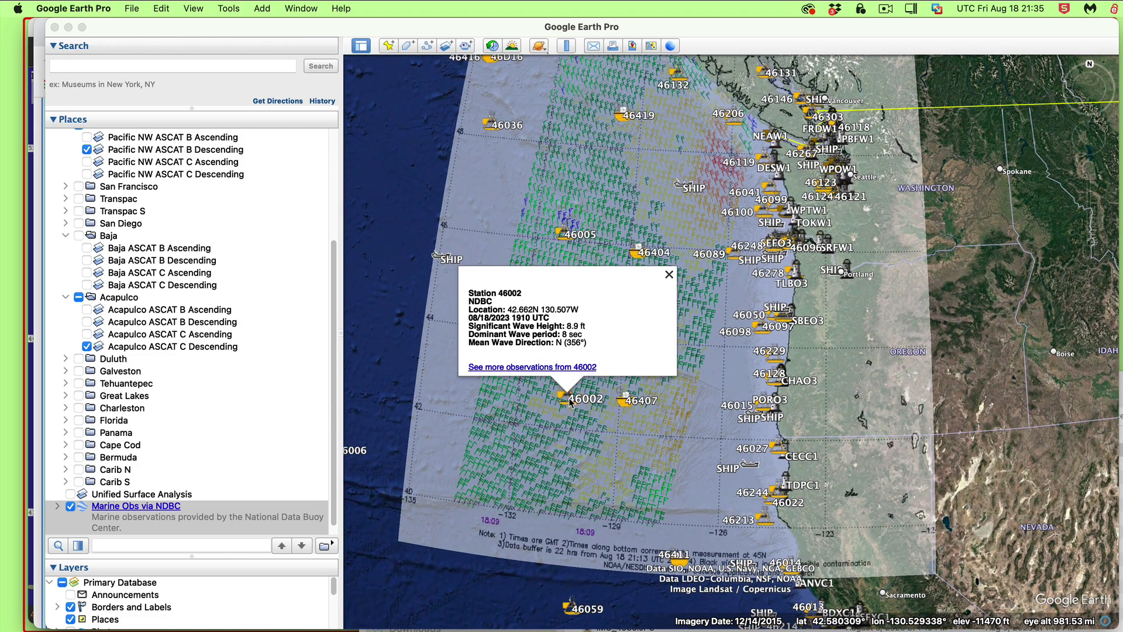
{"action": "left_click", "coordinate": [570, 403]}
{"action": "left_click", "coordinate": [442, 262]}
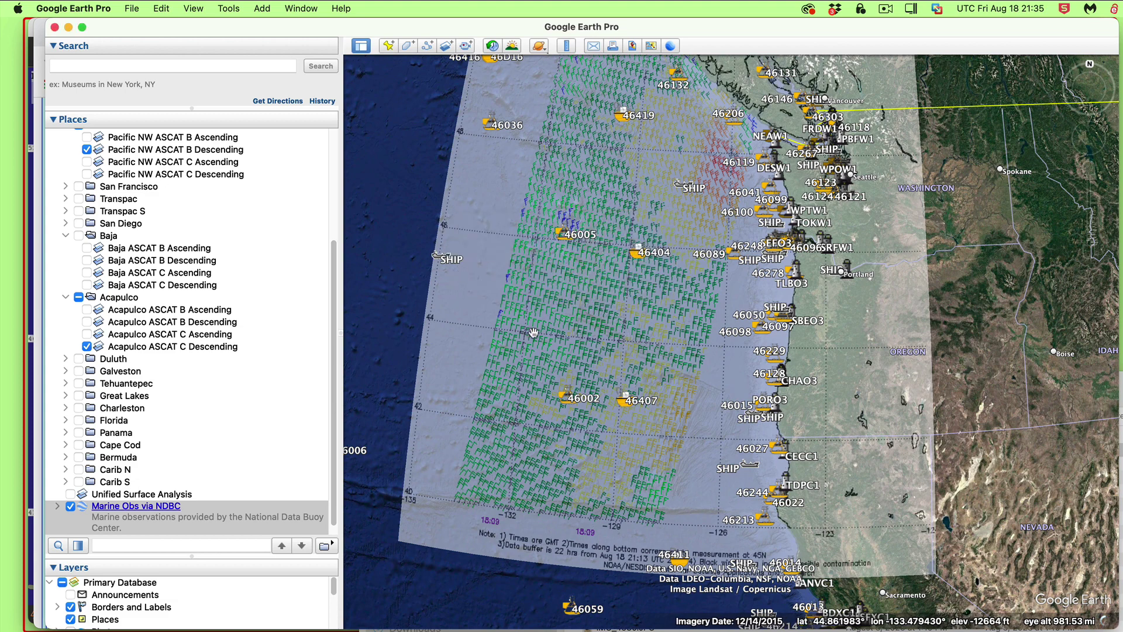
{"action": "left_click", "coordinate": [113, 506]}
{"action": "left_click", "coordinate": [70, 506]}
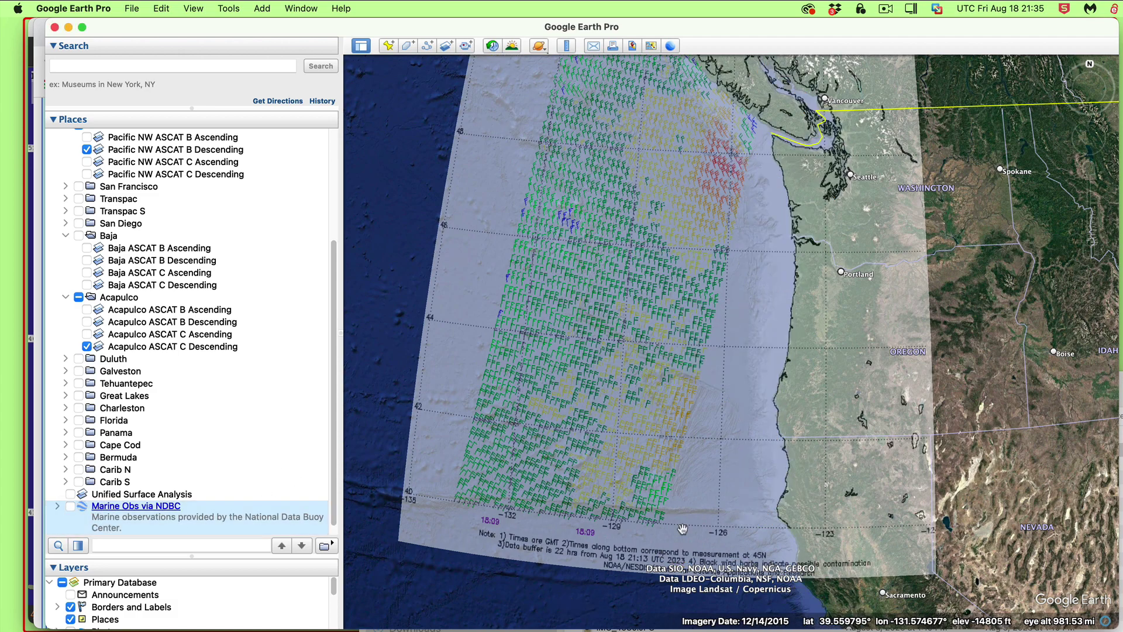
Step: Turn off Acapulco ASCAT C Descending and Pacific NW ASCAT B Descending, collapsing the Acapulco, Baja and Pacific NW folders
{"action": "scroll", "coordinate": [627, 431], "scroll_direction": "down", "scroll_amount": 5}
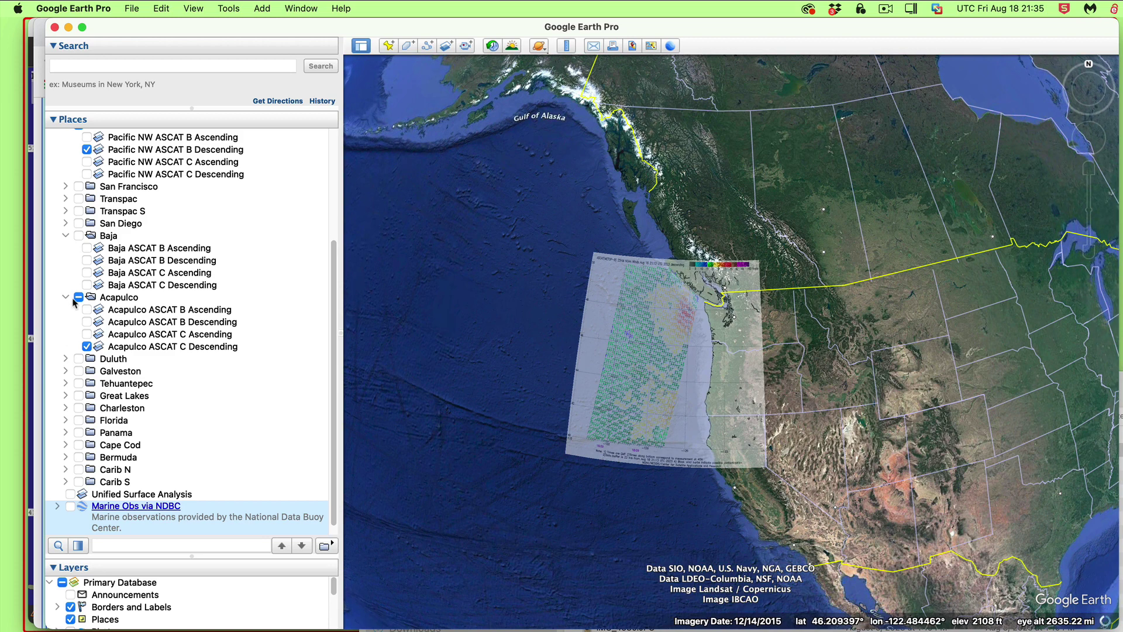
{"action": "left_click", "coordinate": [79, 301]}
{"action": "left_click", "coordinate": [85, 346]}
{"action": "left_click", "coordinate": [64, 297]}
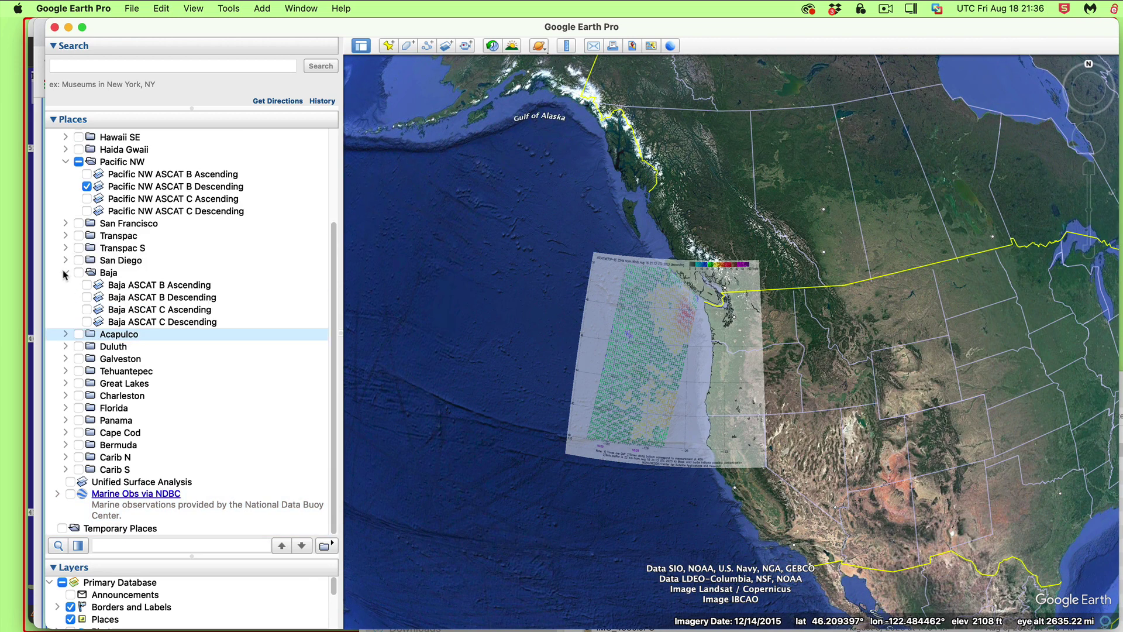
{"action": "left_click", "coordinate": [66, 273]}
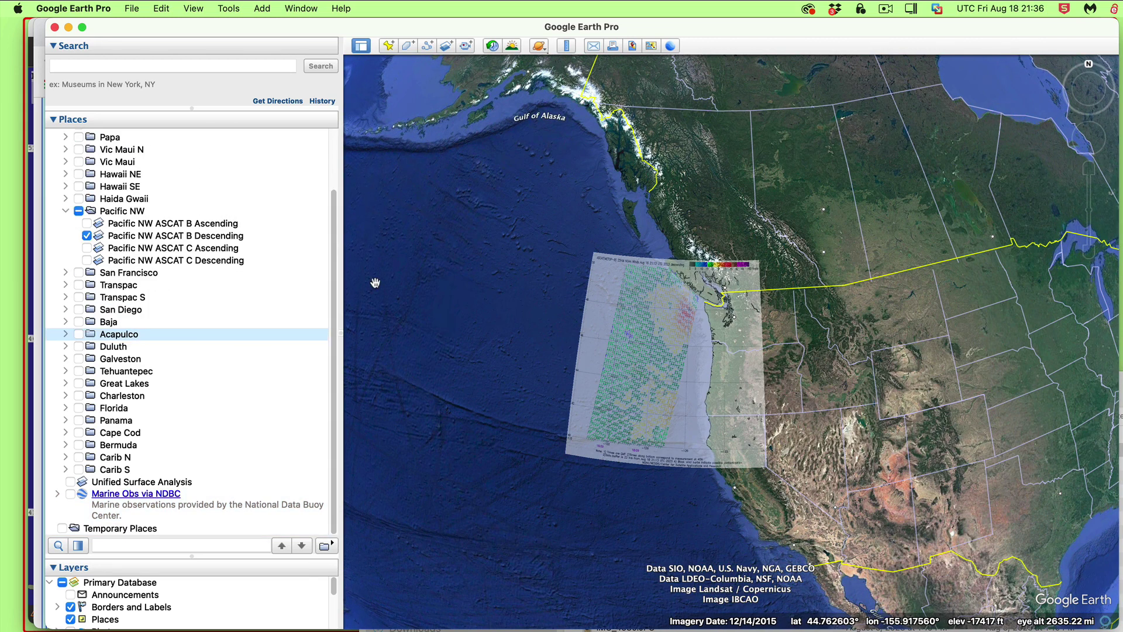
{"action": "left_click", "coordinate": [78, 215]}
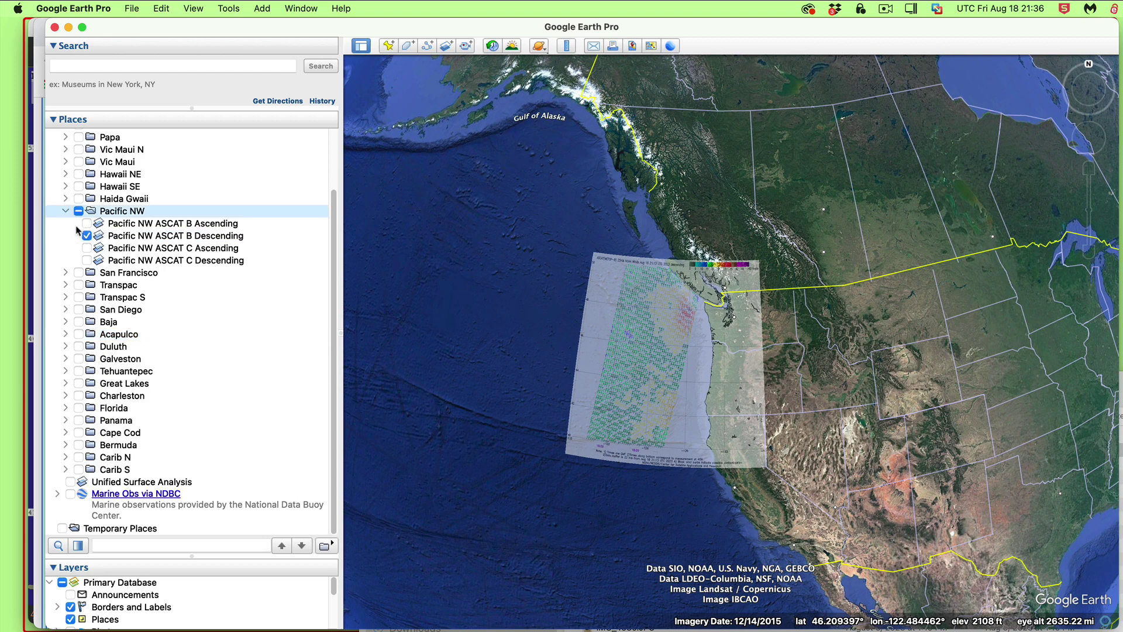
{"action": "left_click", "coordinate": [86, 236]}
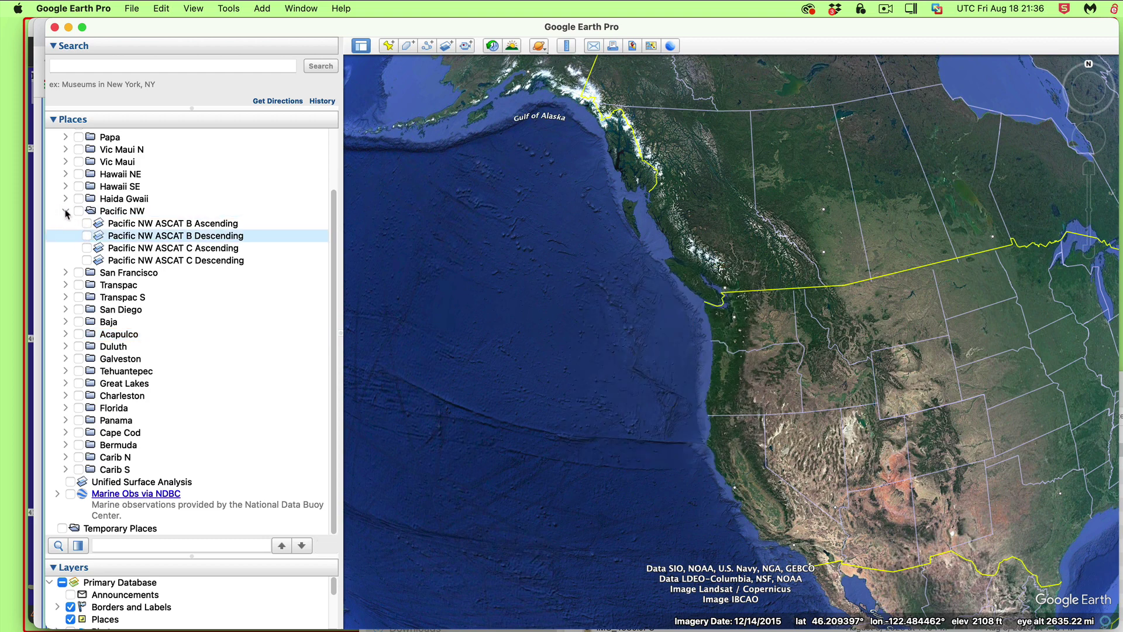
{"action": "left_click", "coordinate": [65, 211]}
Step: Spin the globe east across the Atlantic to face Europe and the Mediterranean
{"action": "left_click_drag", "start_coordinate": [1106, 427], "coordinate": [623, 195]}
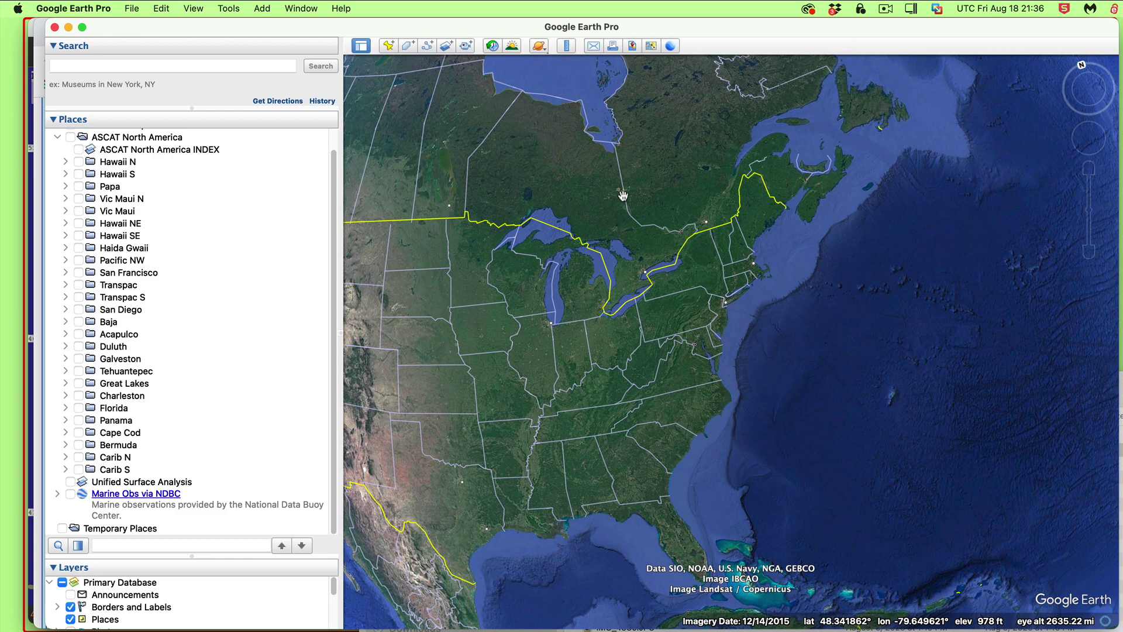
{"action": "left_click_drag", "start_coordinate": [644, 253], "coordinate": [667, 166]}
{"action": "left_click_drag", "start_coordinate": [822, 438], "coordinate": [761, 444]}
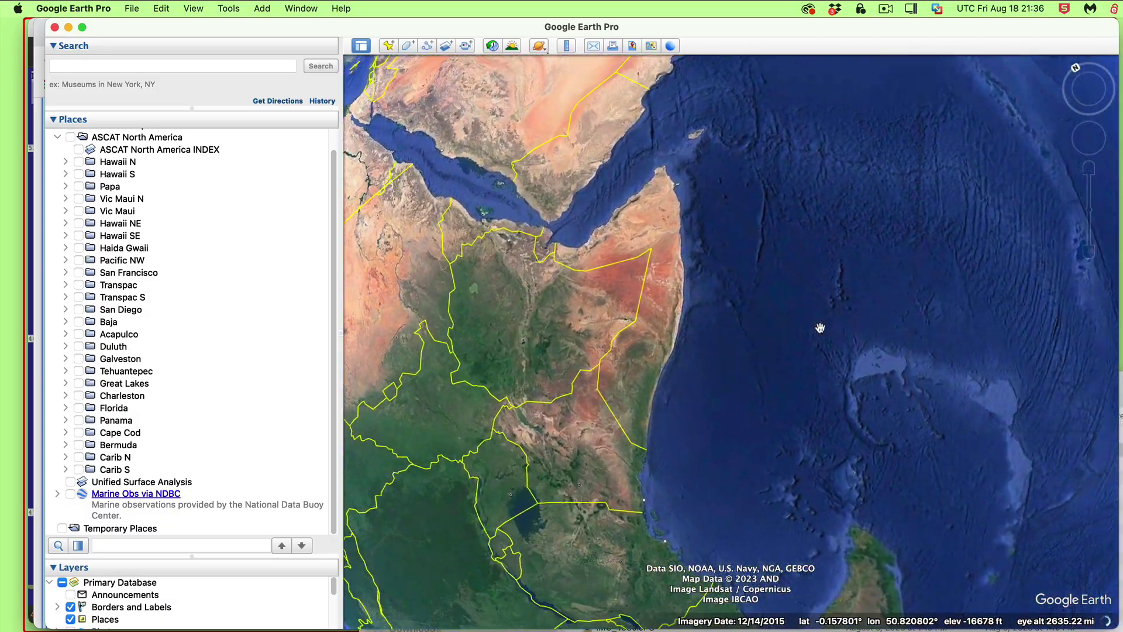
{"action": "scroll", "coordinate": [783, 388], "scroll_direction": "down", "scroll_amount": 5}
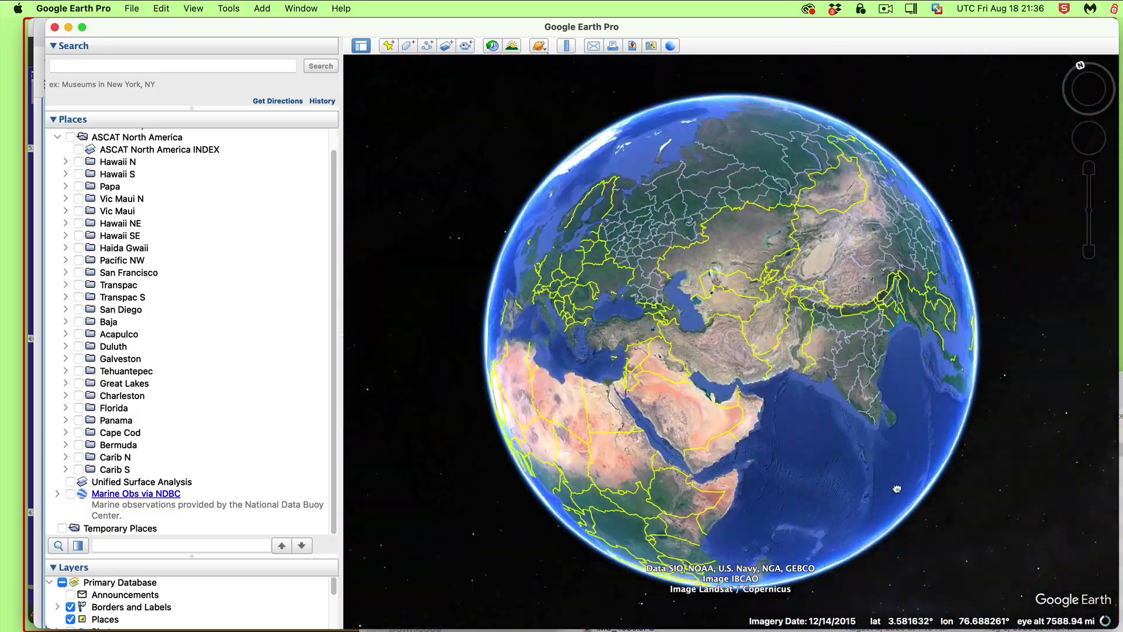
{"action": "left_click_drag", "start_coordinate": [896, 489], "coordinate": [642, 262]}
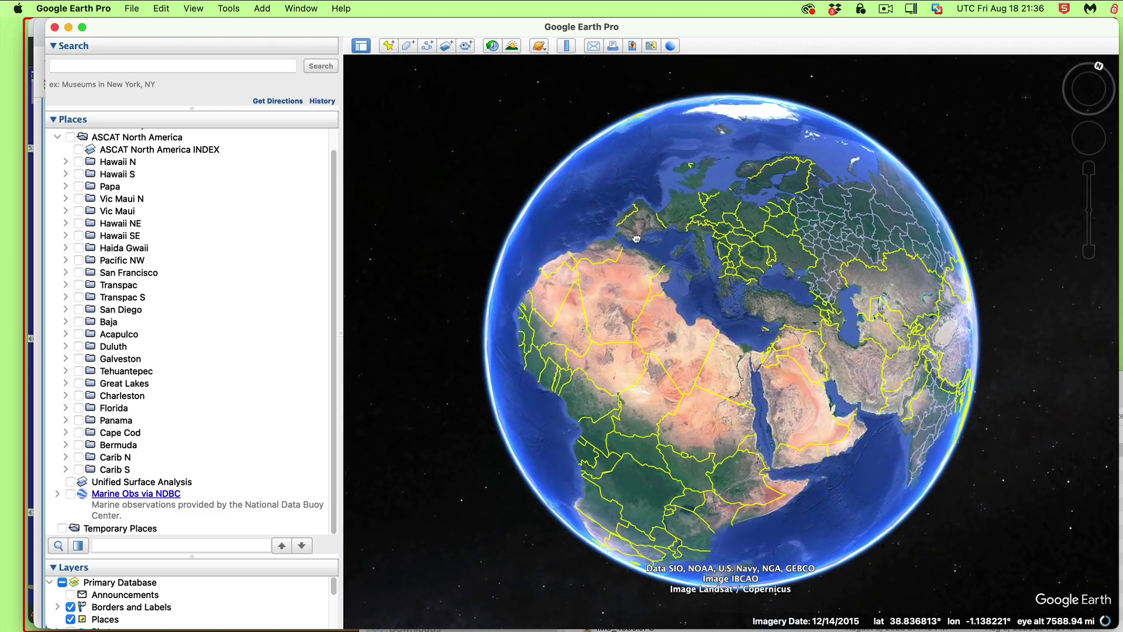
{"action": "scroll", "coordinate": [743, 425], "scroll_direction": "up", "scroll_amount": 5}
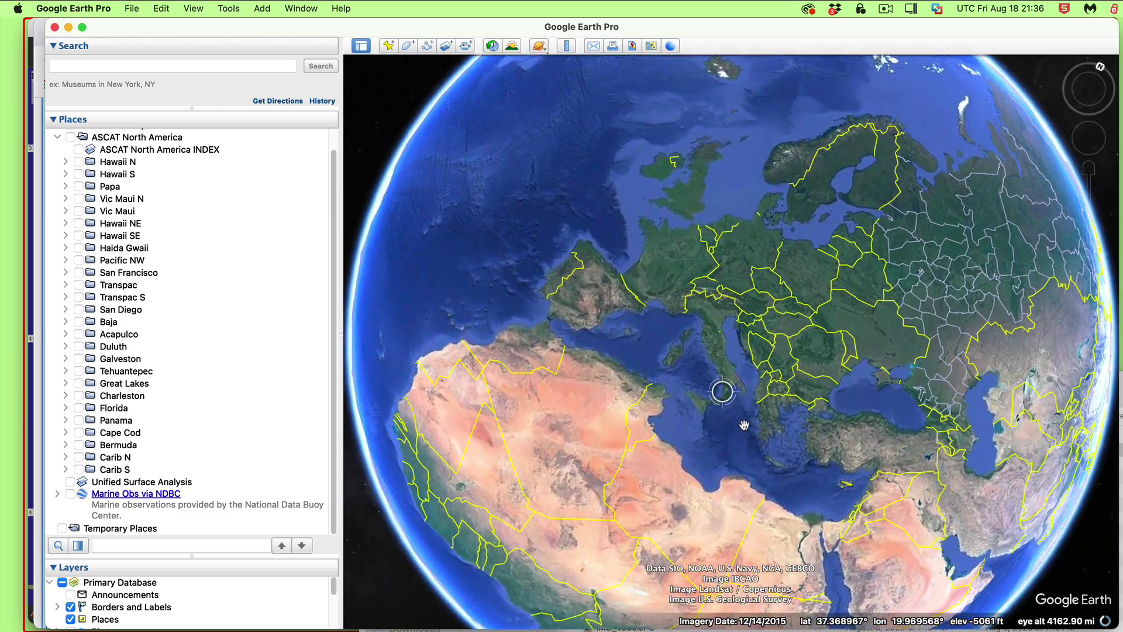
Step: Collapse ASCAT North America, expand ASCAT Europe, briefly show all its wind tiles, then hide them
{"action": "scroll", "coordinate": [200, 281], "scroll_direction": "up", "scroll_amount": 1}
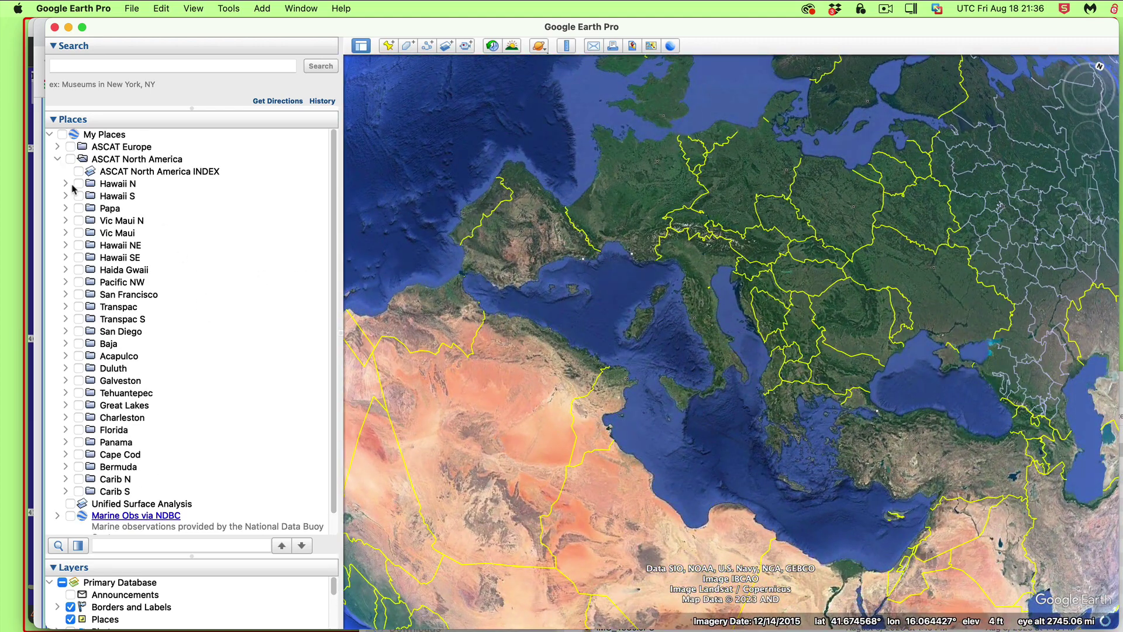
{"action": "left_click", "coordinate": [57, 159]}
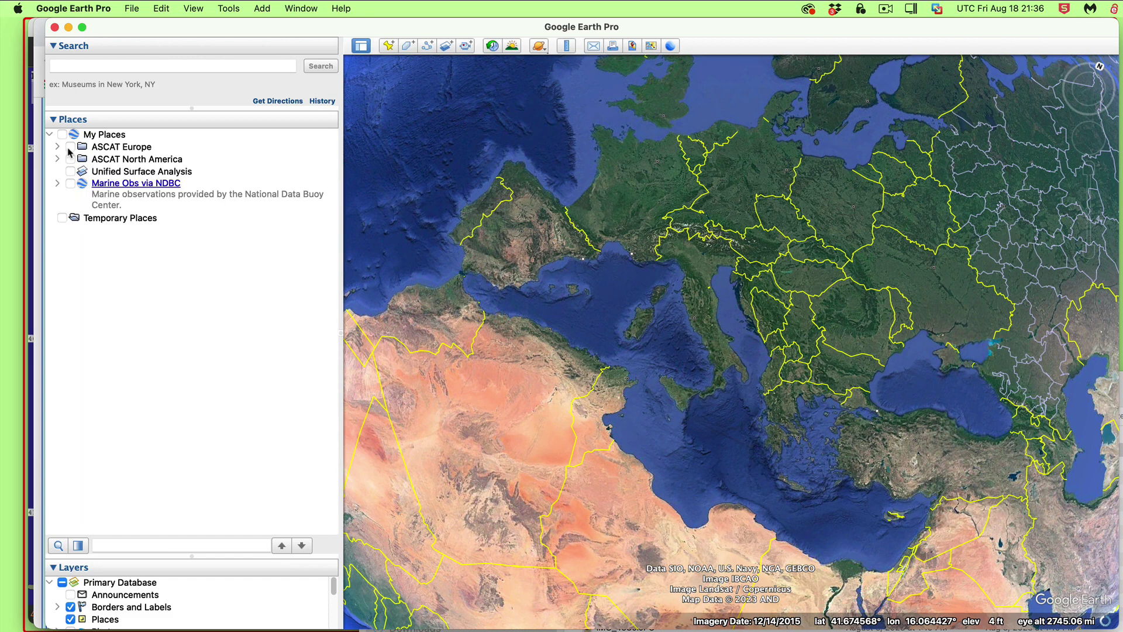
{"action": "left_click", "coordinate": [57, 147]}
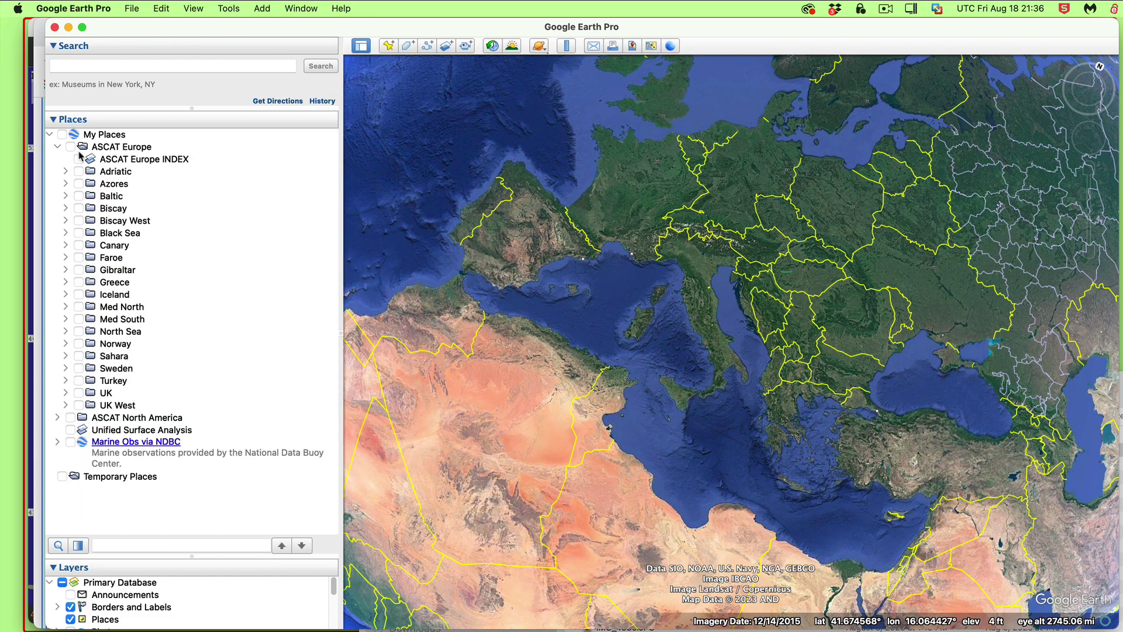
{"action": "left_click", "coordinate": [70, 147]}
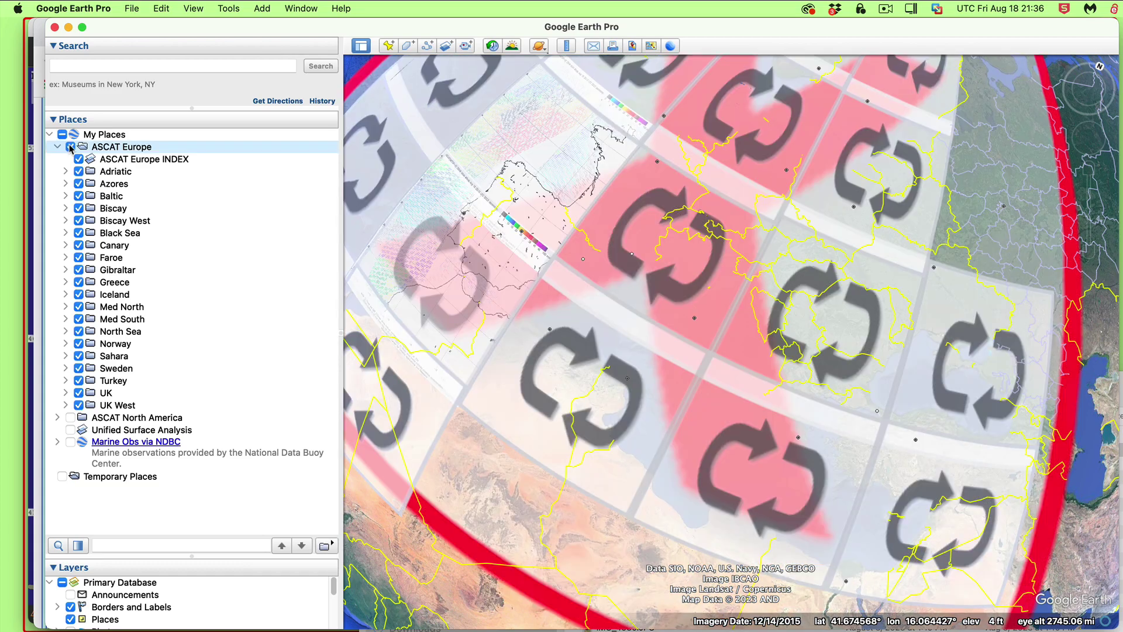
{"action": "scroll", "coordinate": [701, 479], "scroll_direction": "down", "scroll_amount": 5}
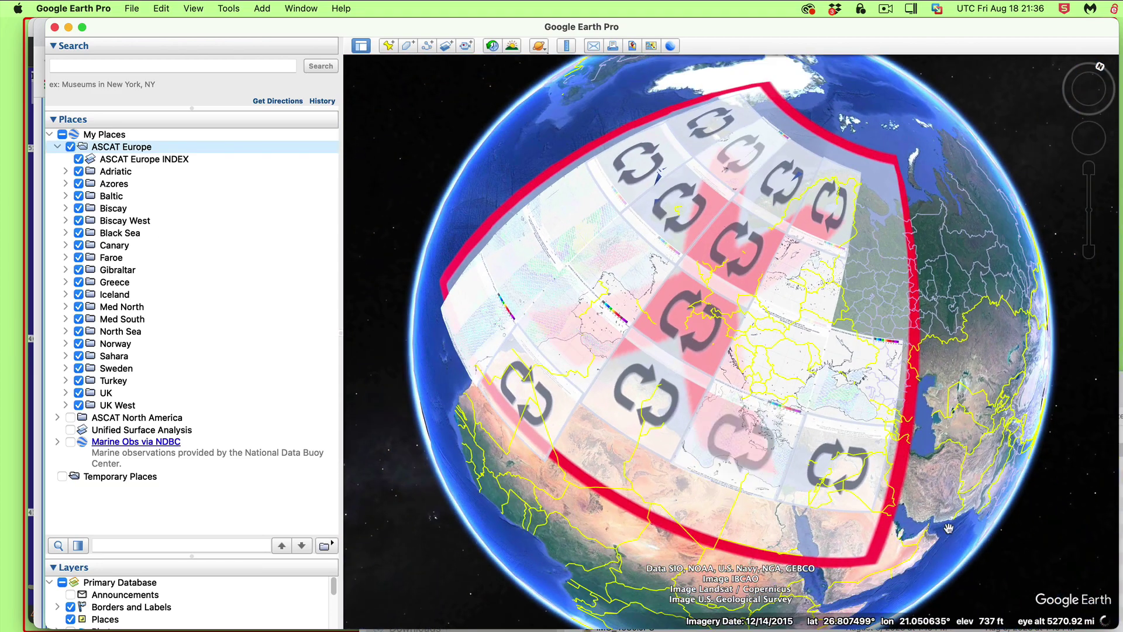
{"action": "scroll", "coordinate": [776, 449], "scroll_direction": "up", "scroll_amount": 3}
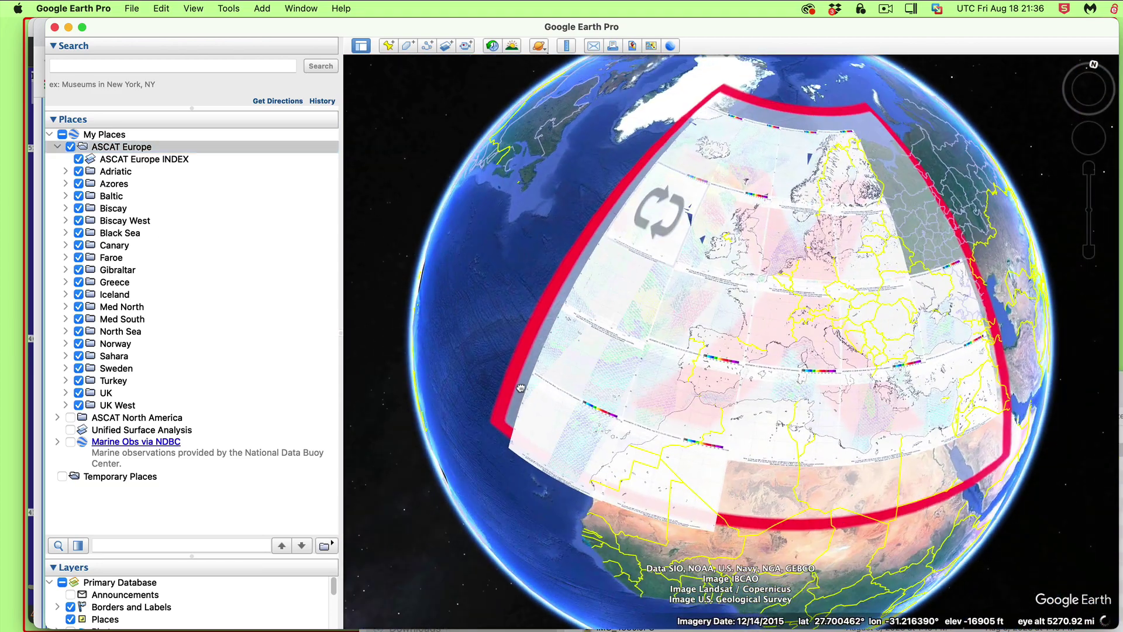
{"action": "scroll", "coordinate": [739, 372], "scroll_direction": "down", "scroll_amount": 2}
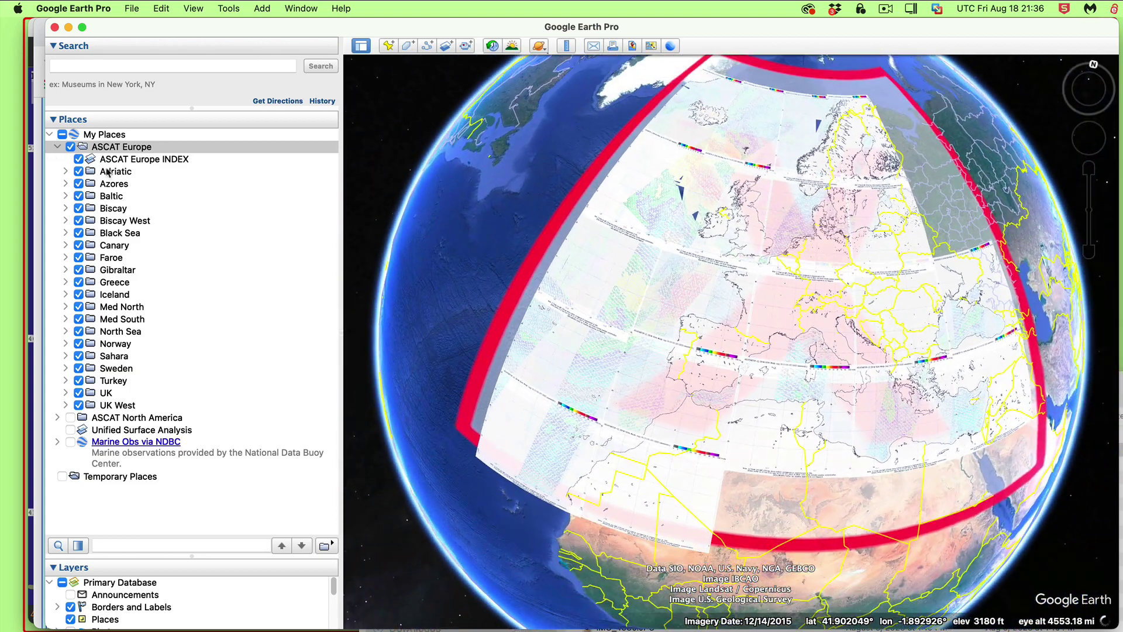
{"action": "left_click", "coordinate": [74, 152]}
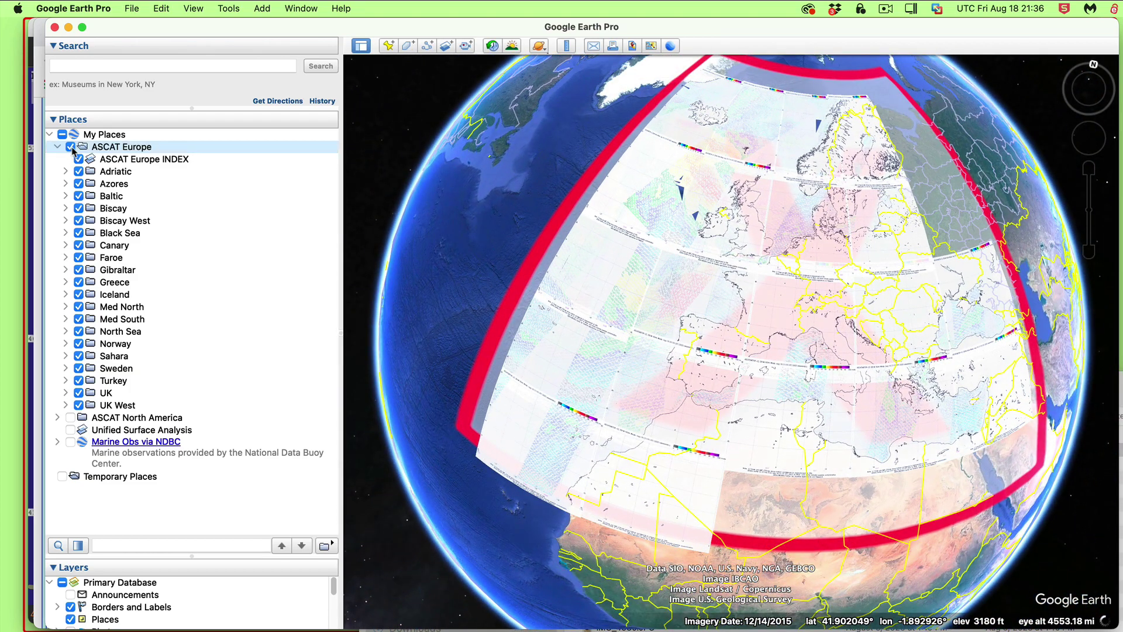
{"action": "left_click", "coordinate": [71, 147]}
{"action": "left_click", "coordinate": [76, 157]}
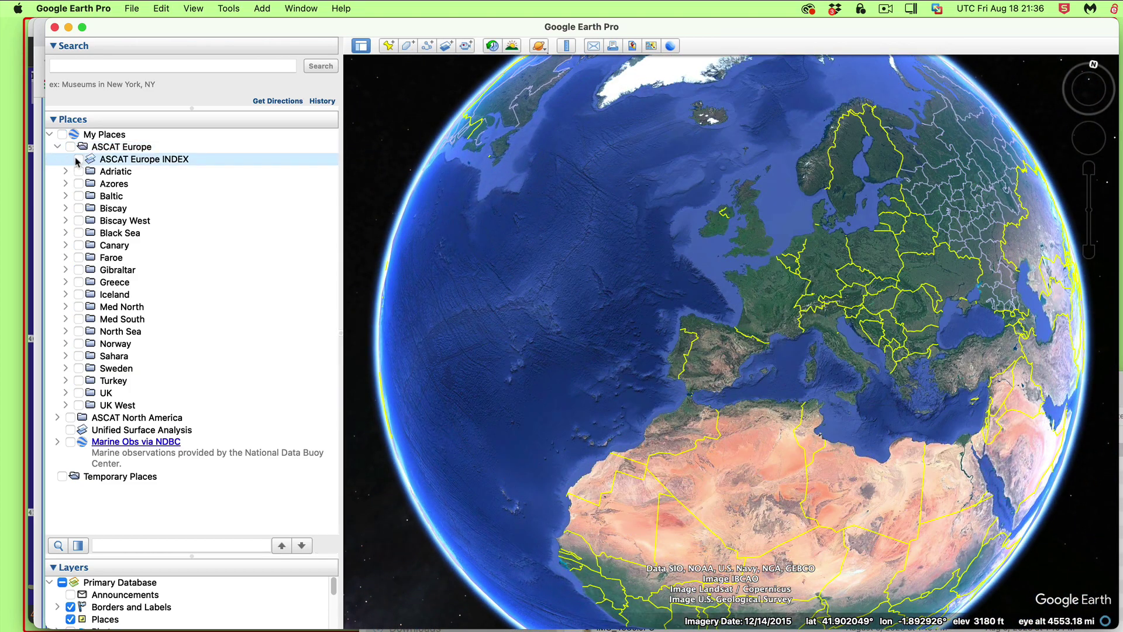
{"action": "left_click", "coordinate": [76, 157]}
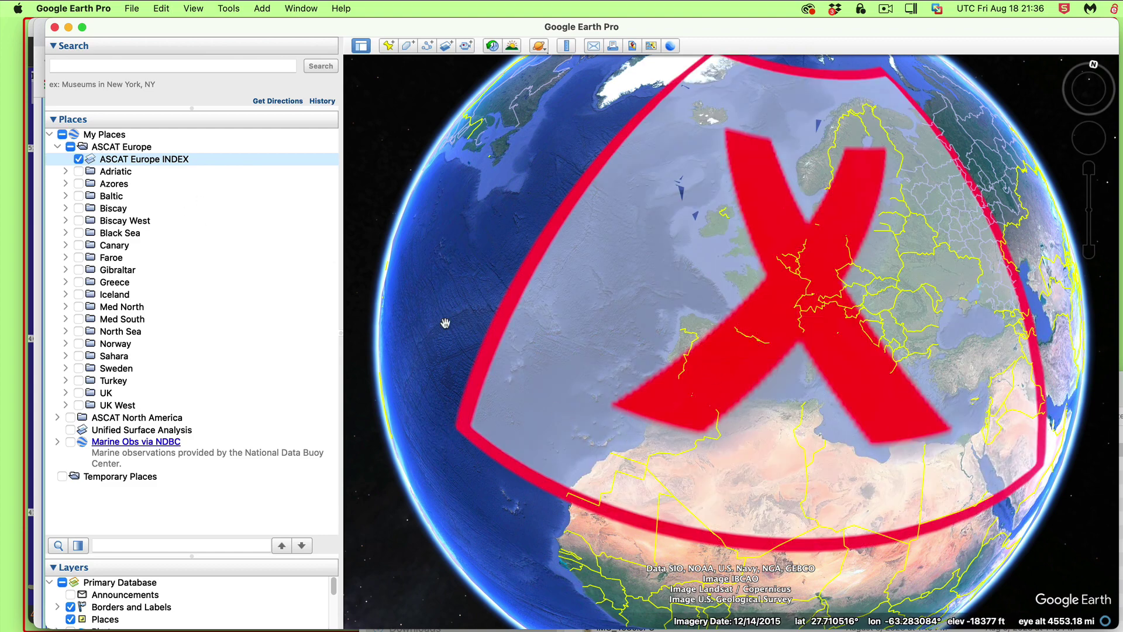
{"action": "scroll", "coordinate": [735, 406], "scroll_direction": "up", "scroll_amount": 3}
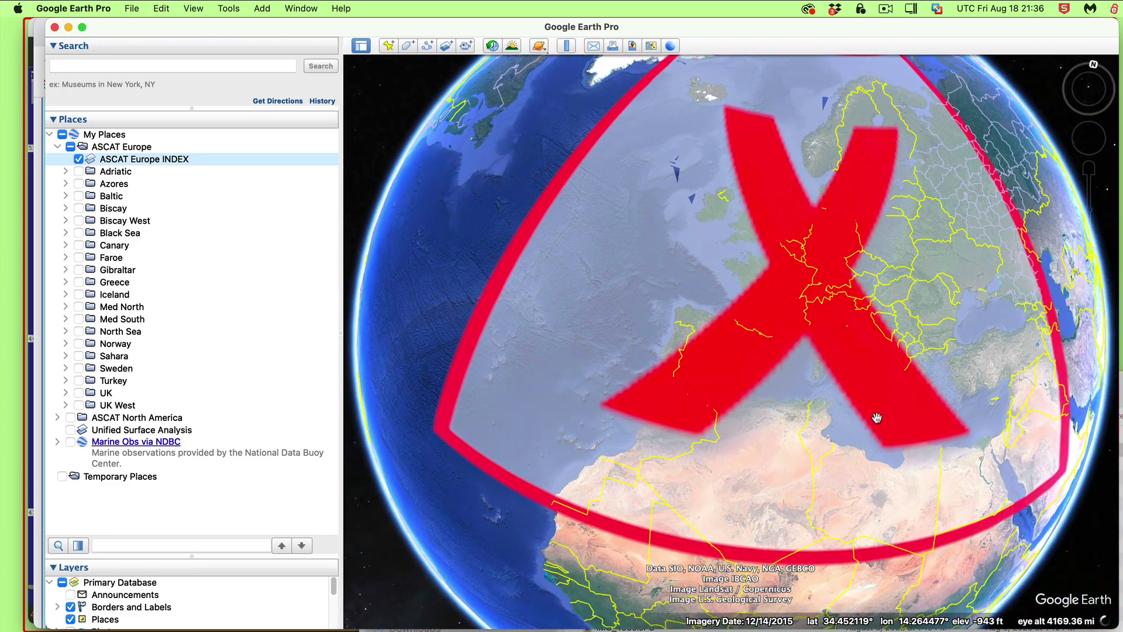
{"action": "left_click_drag", "start_coordinate": [876, 417], "coordinate": [747, 338]}
{"action": "left_click_drag", "start_coordinate": [647, 416], "coordinate": [679, 466]}
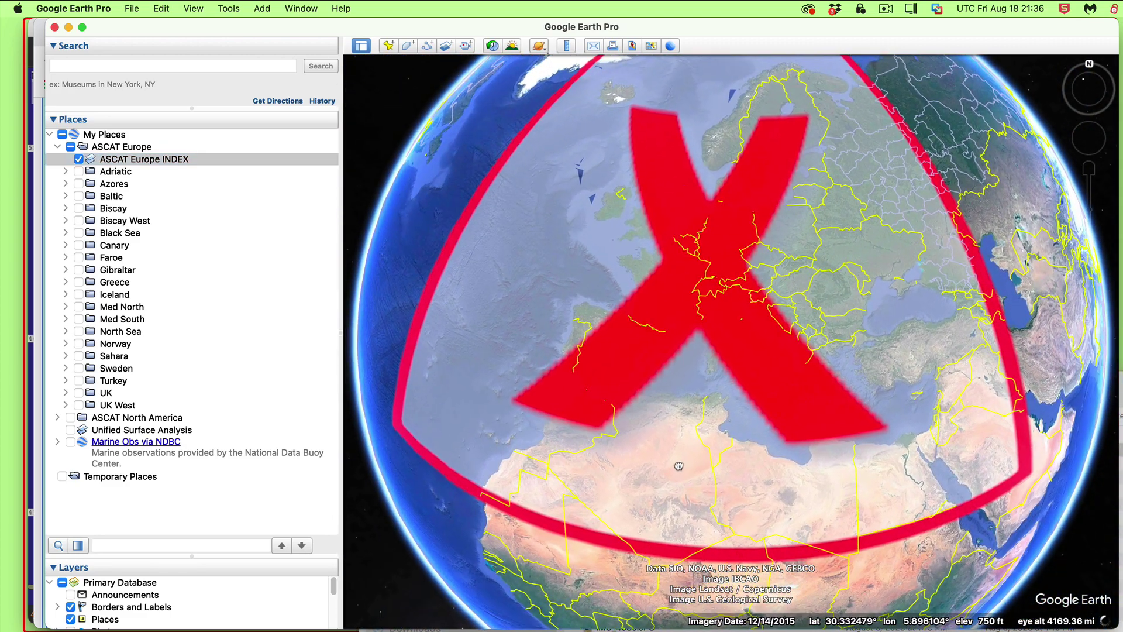
{"action": "scroll", "coordinate": [694, 453], "scroll_direction": "up", "scroll_amount": 2}
{"action": "scroll", "coordinate": [694, 454], "scroll_direction": "down", "scroll_amount": 5}
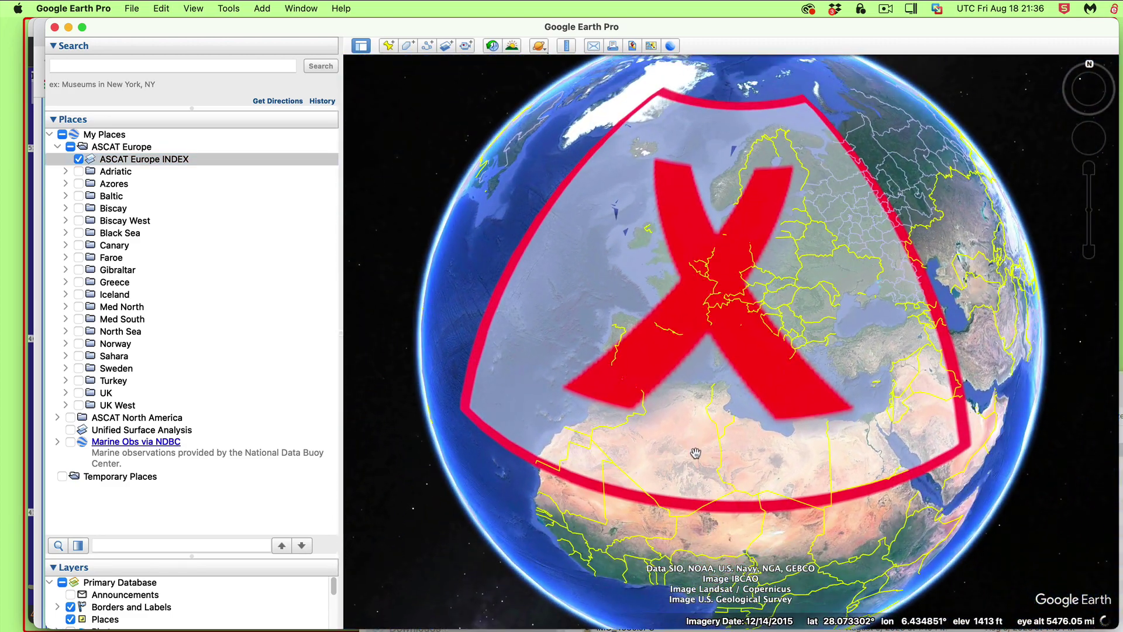
{"action": "scroll", "coordinate": [759, 407], "scroll_direction": "up", "scroll_amount": 2}
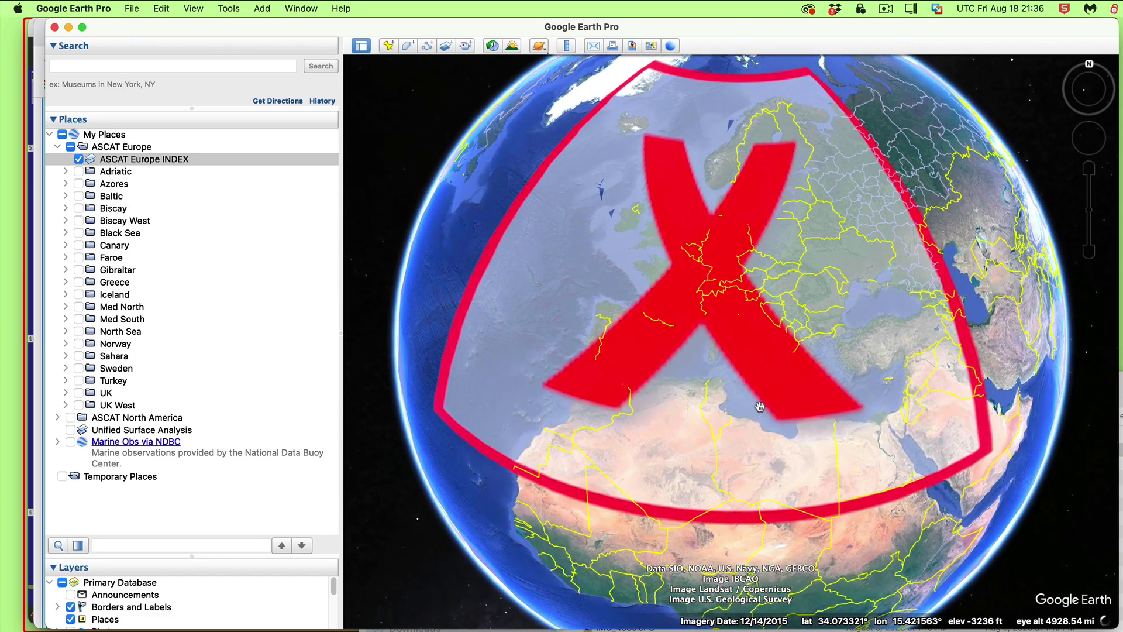
{"action": "scroll", "coordinate": [760, 406], "scroll_direction": "down", "scroll_amount": 4}
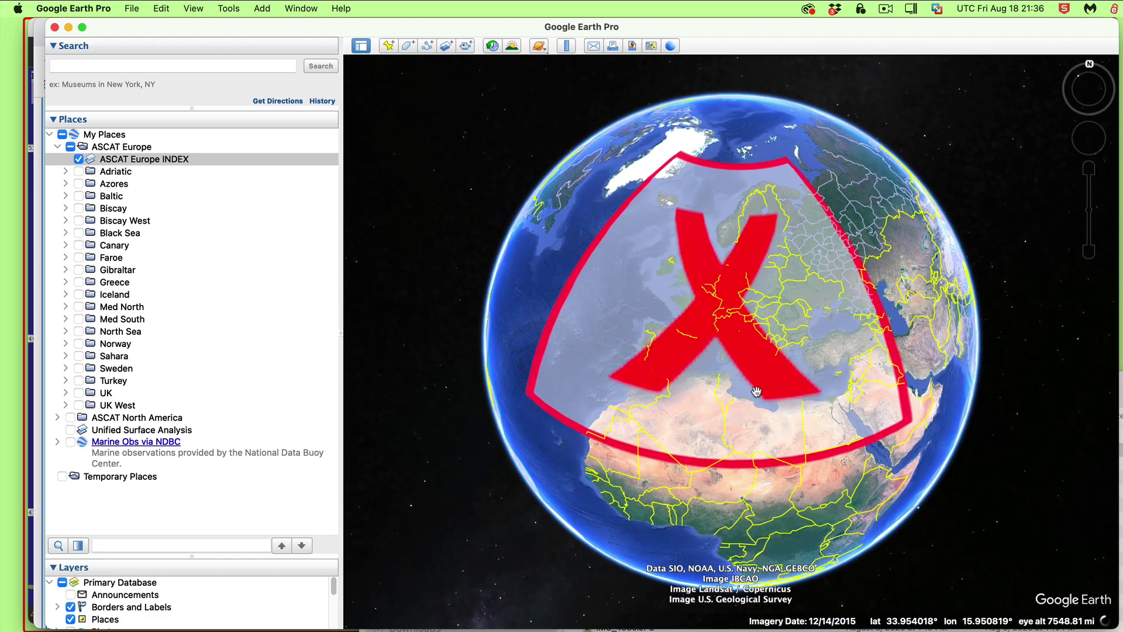
{"action": "left_click", "coordinate": [78, 159]}
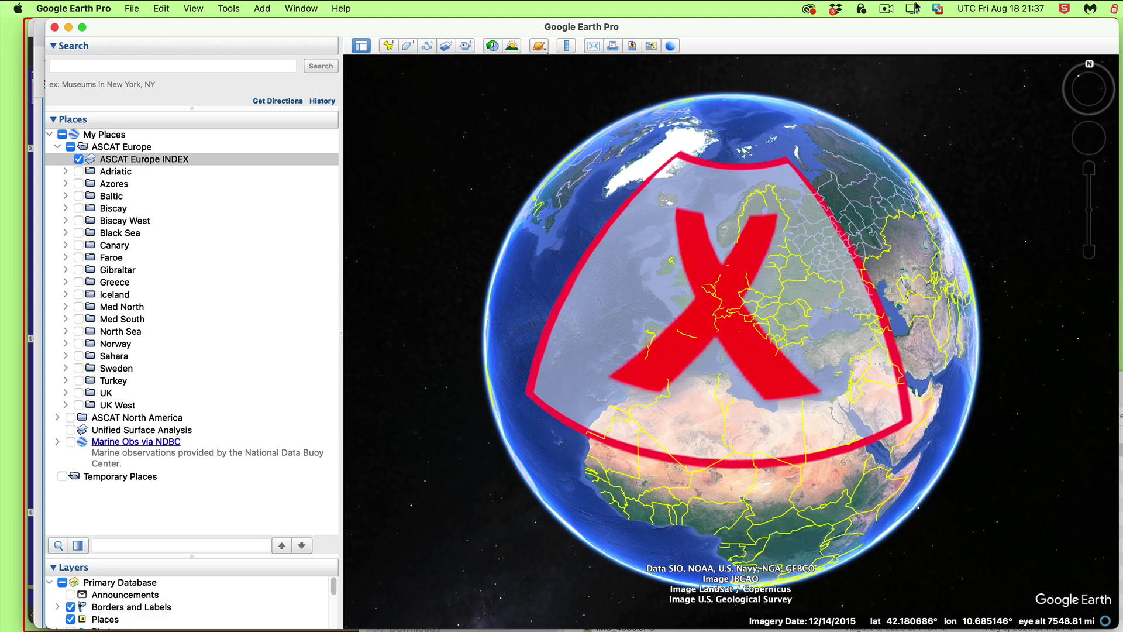
{"action": "left_click", "coordinate": [886, 9]}
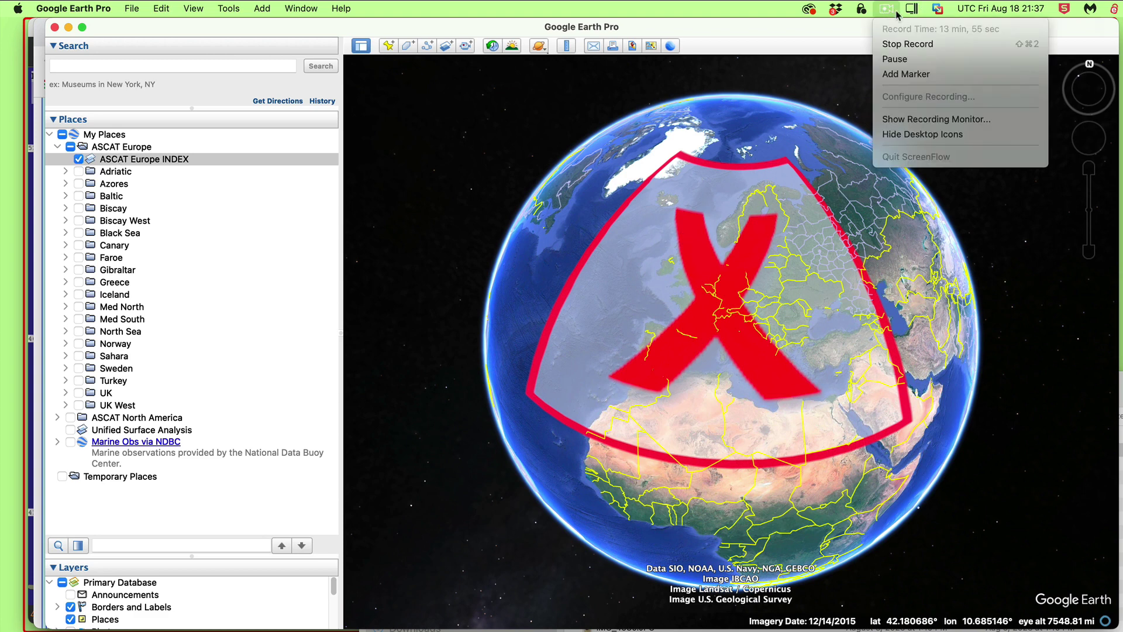
Step: Turn on the ASCAT Europe INDEX grid and the Biscay ASCAT C Descending swath
{"action": "left_click", "coordinate": [894, 59]}
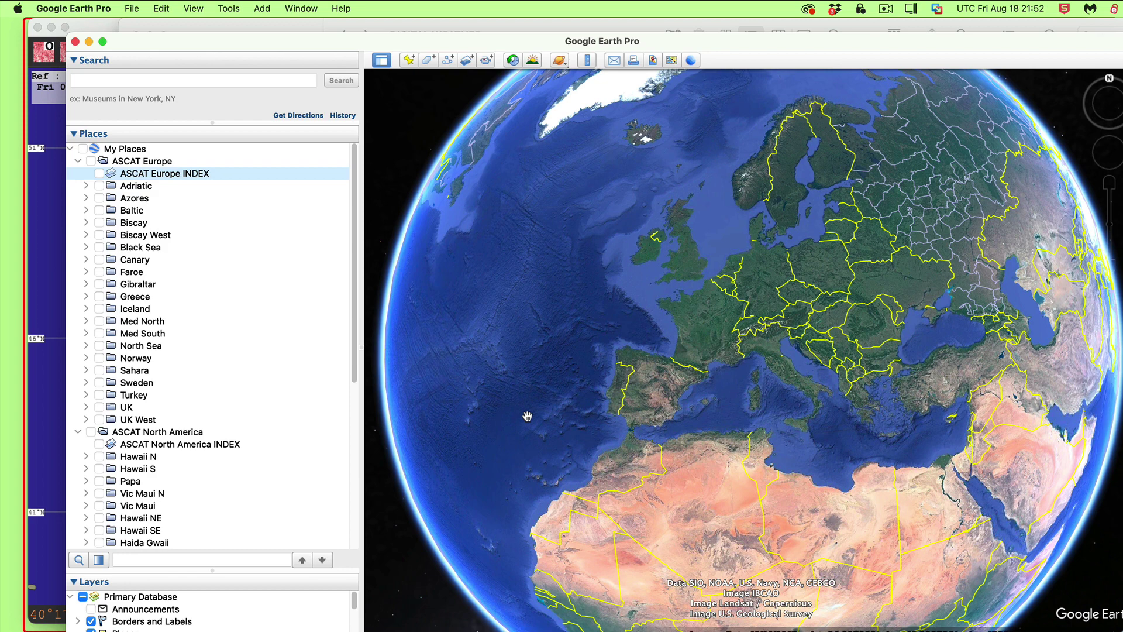
{"action": "left_click", "coordinate": [99, 174]}
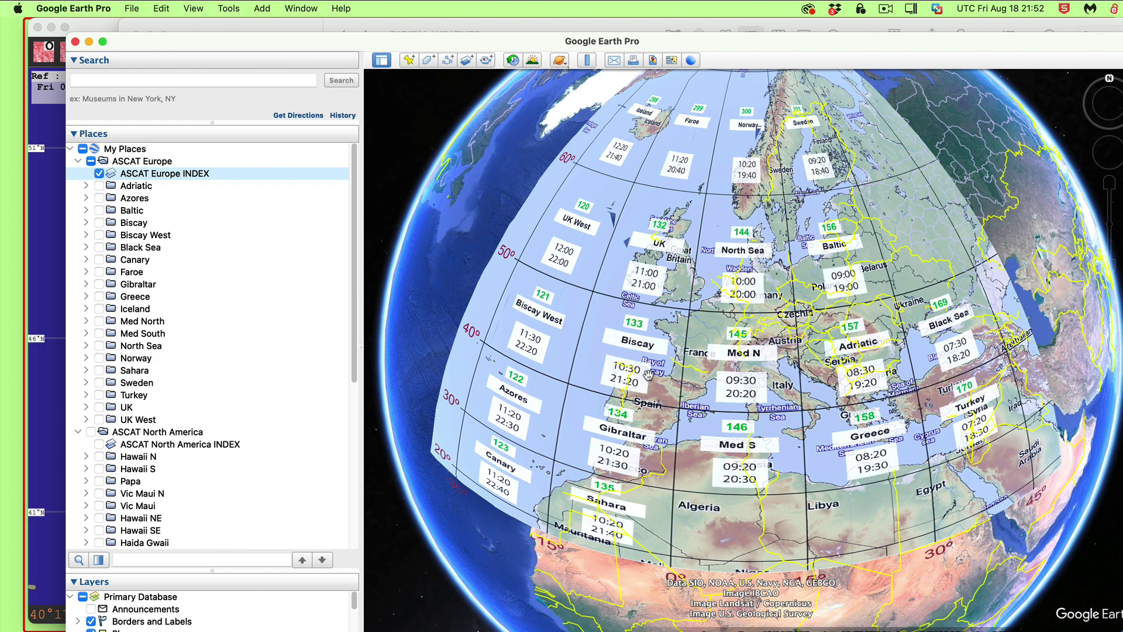
{"action": "left_click", "coordinate": [86, 223]}
{"action": "left_click", "coordinate": [107, 235]}
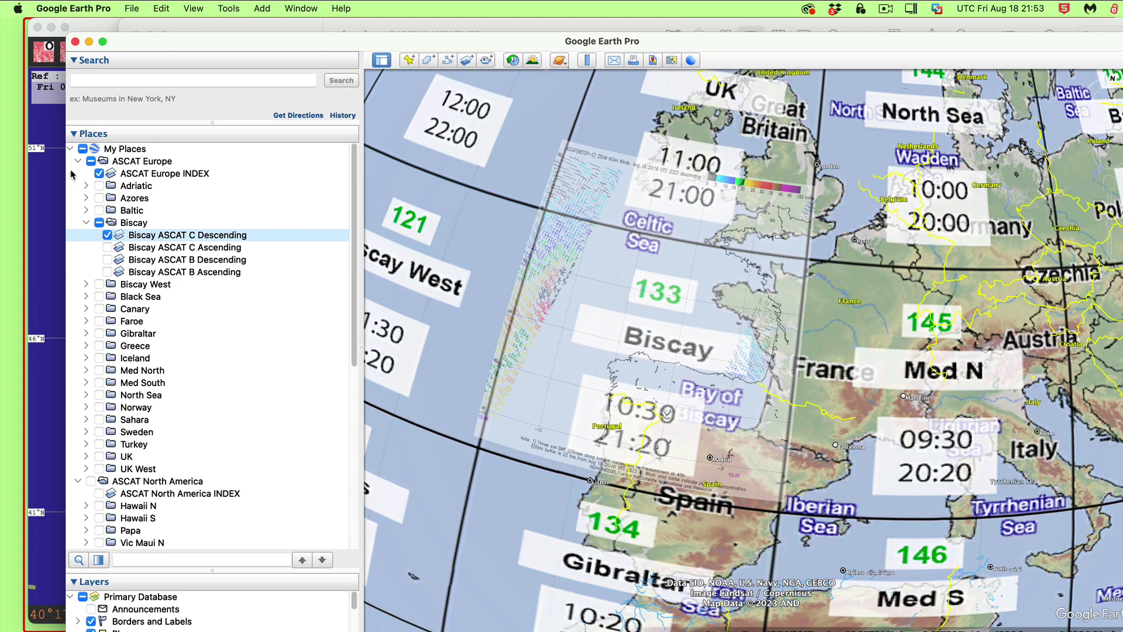
Step: Hide the index grid and cycle from Biscay C Descending through C Ascending to B Descending
{"action": "left_click", "coordinate": [99, 173]}
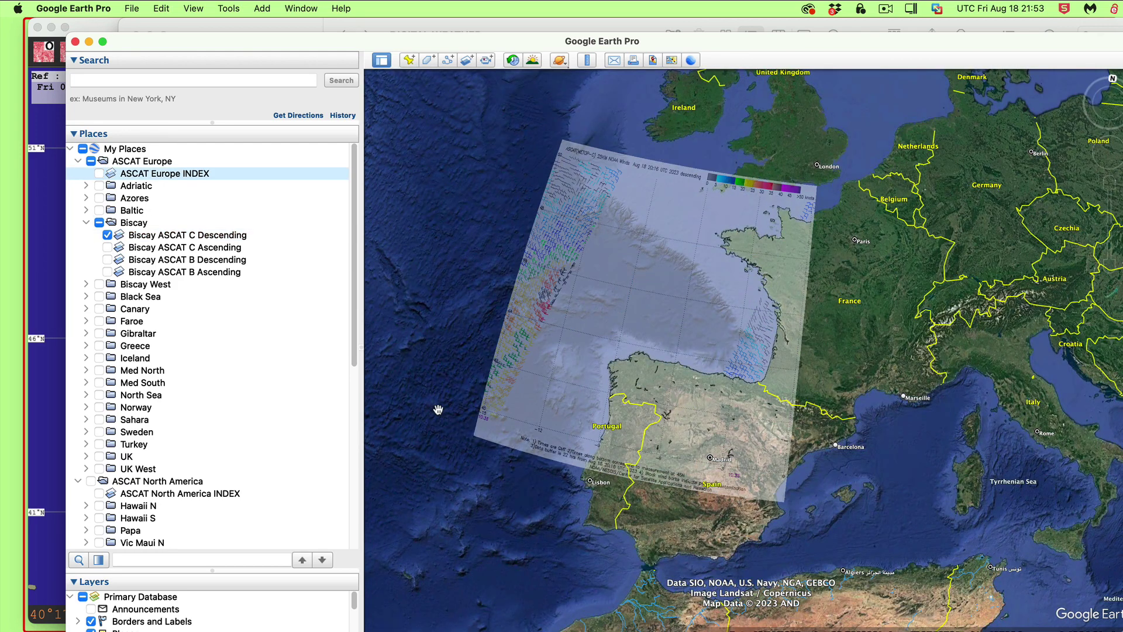
{"action": "scroll", "coordinate": [577, 447], "scroll_direction": "up", "scroll_amount": 5}
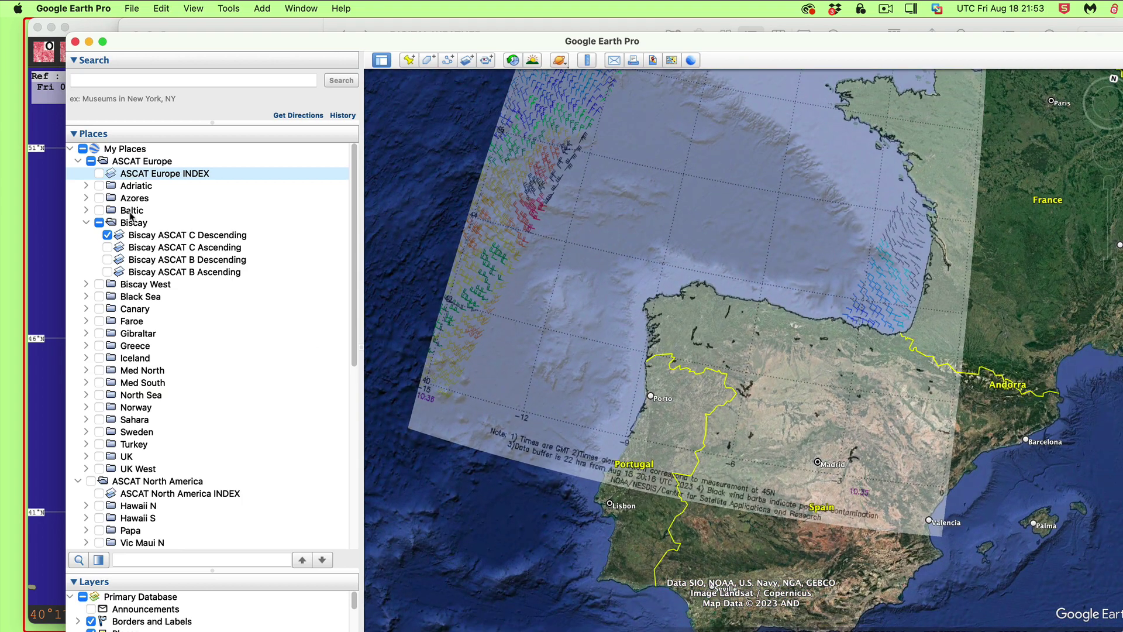
{"action": "left_click", "coordinate": [107, 246]}
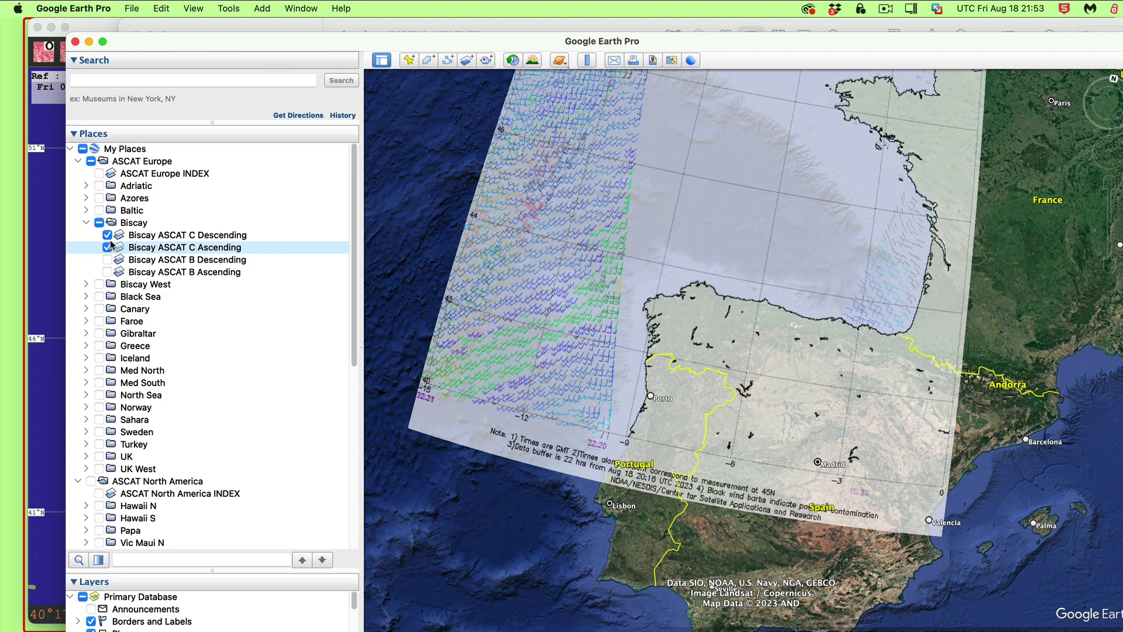
{"action": "left_click", "coordinate": [108, 235]}
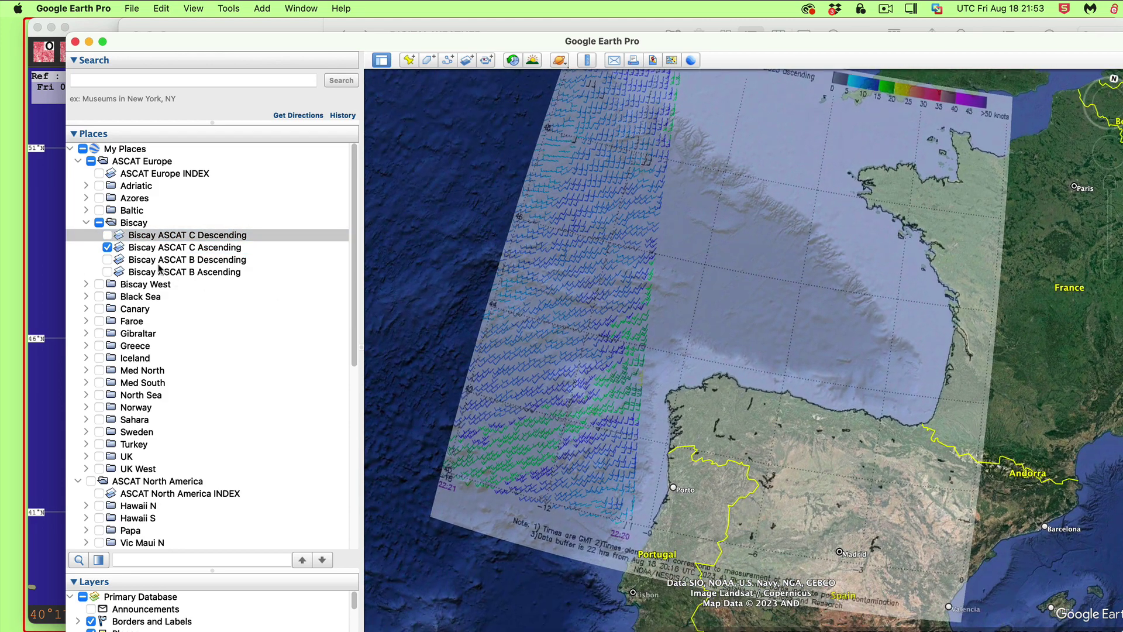
{"action": "left_click", "coordinate": [107, 259]}
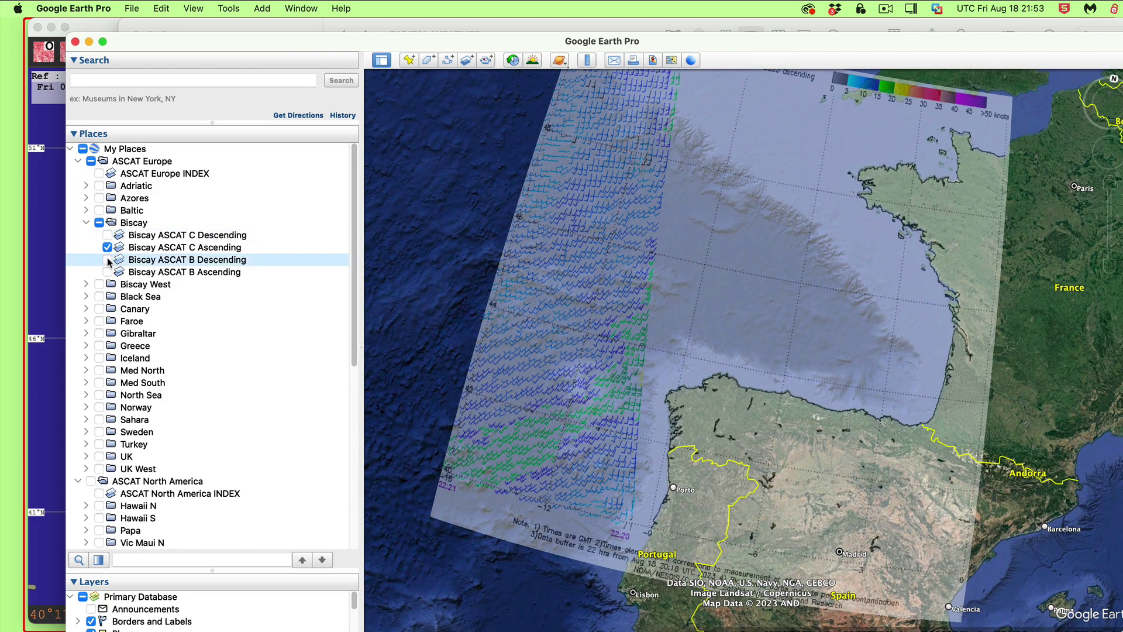
{"action": "left_click", "coordinate": [108, 246]}
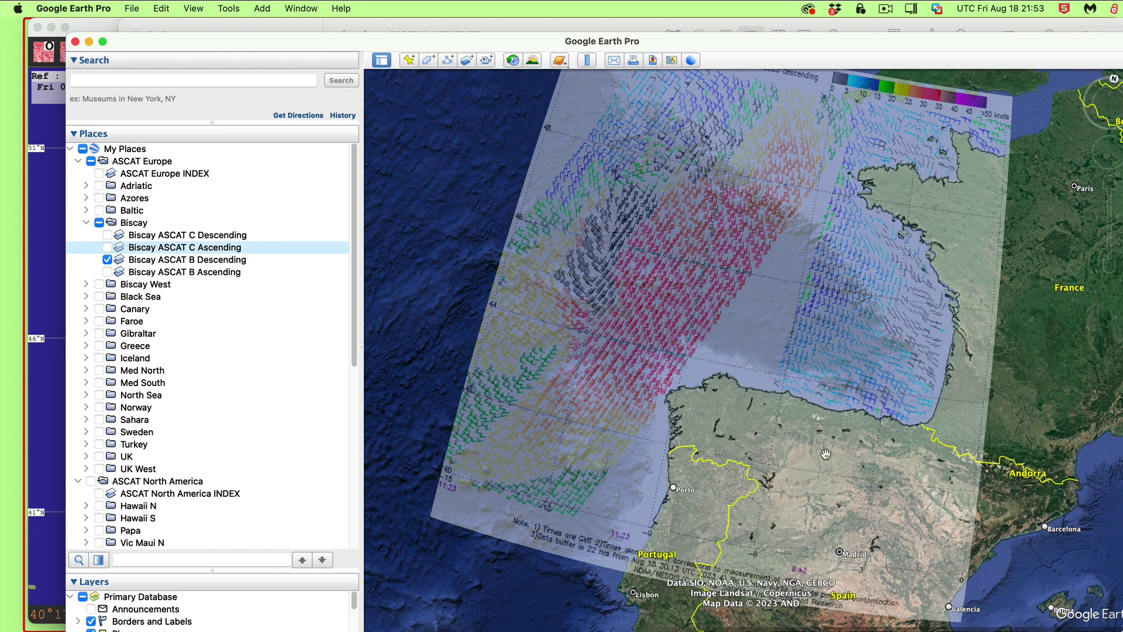
{"action": "left_click_drag", "start_coordinate": [825, 460], "coordinate": [850, 447]}
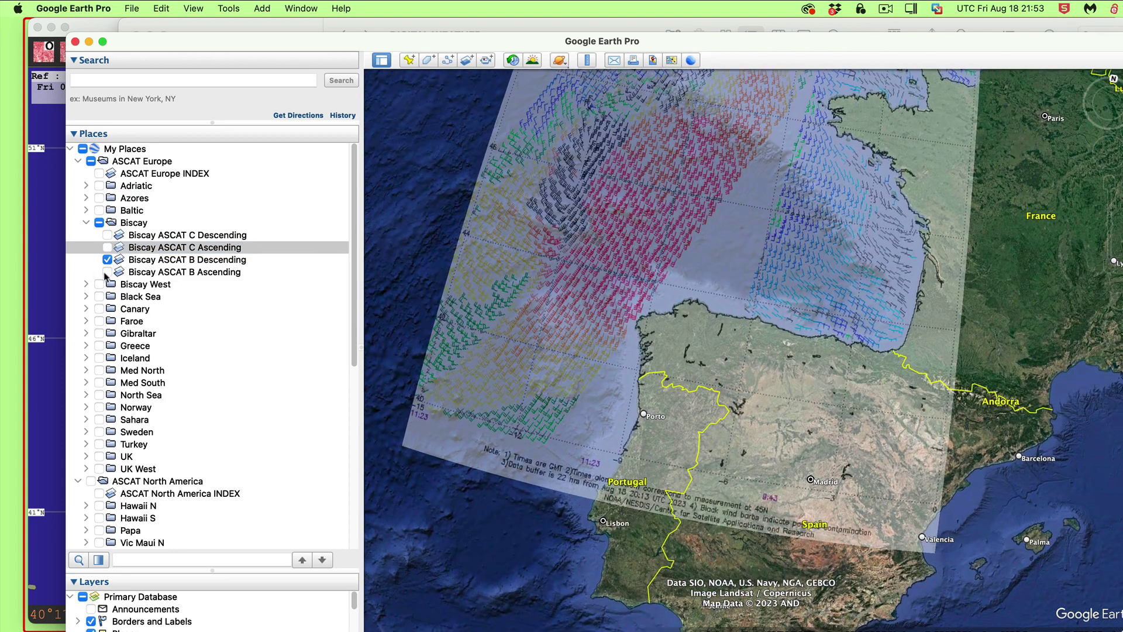
Step: Add Biscay B Ascending, then switch off both B Descending and B Ascending layers
{"action": "left_click", "coordinate": [107, 272]}
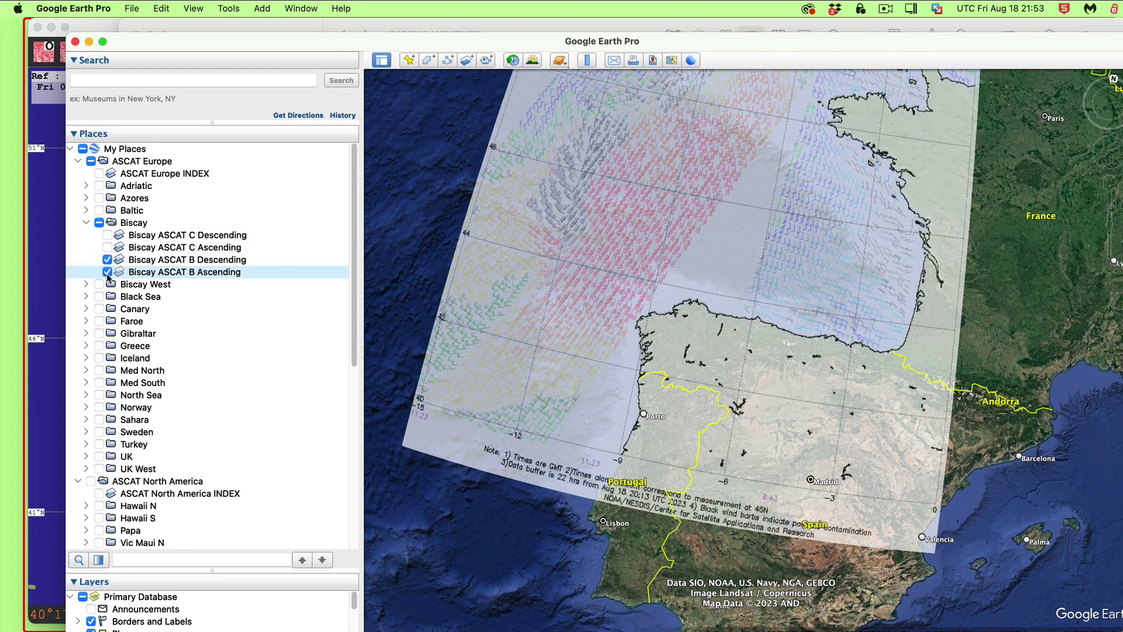
{"action": "left_click", "coordinate": [107, 260]}
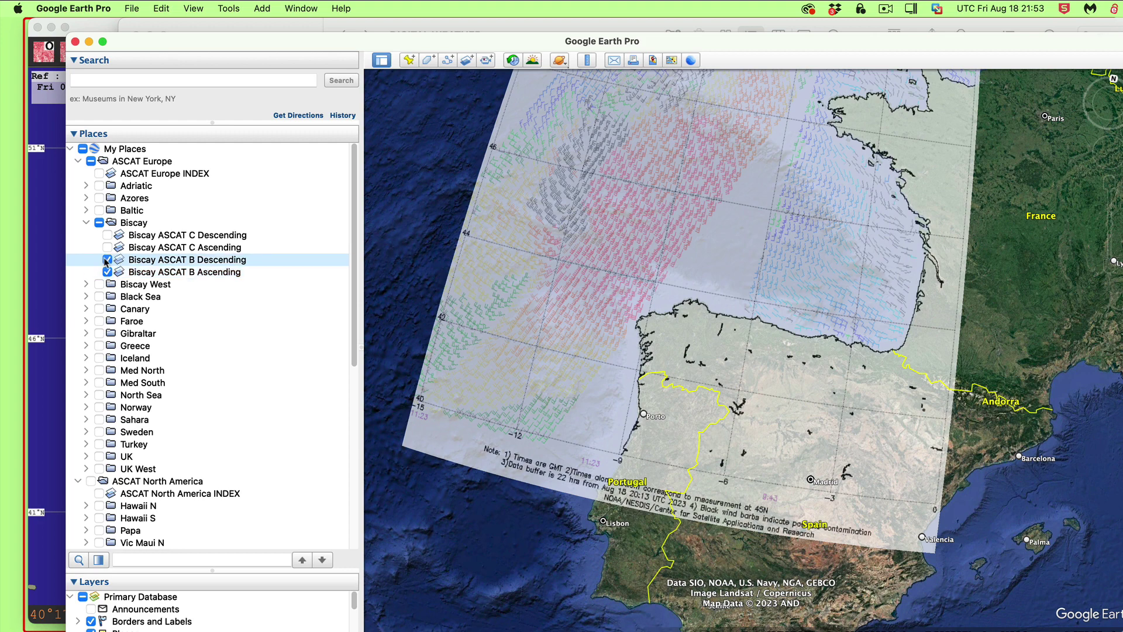
{"action": "left_click", "coordinate": [107, 260]}
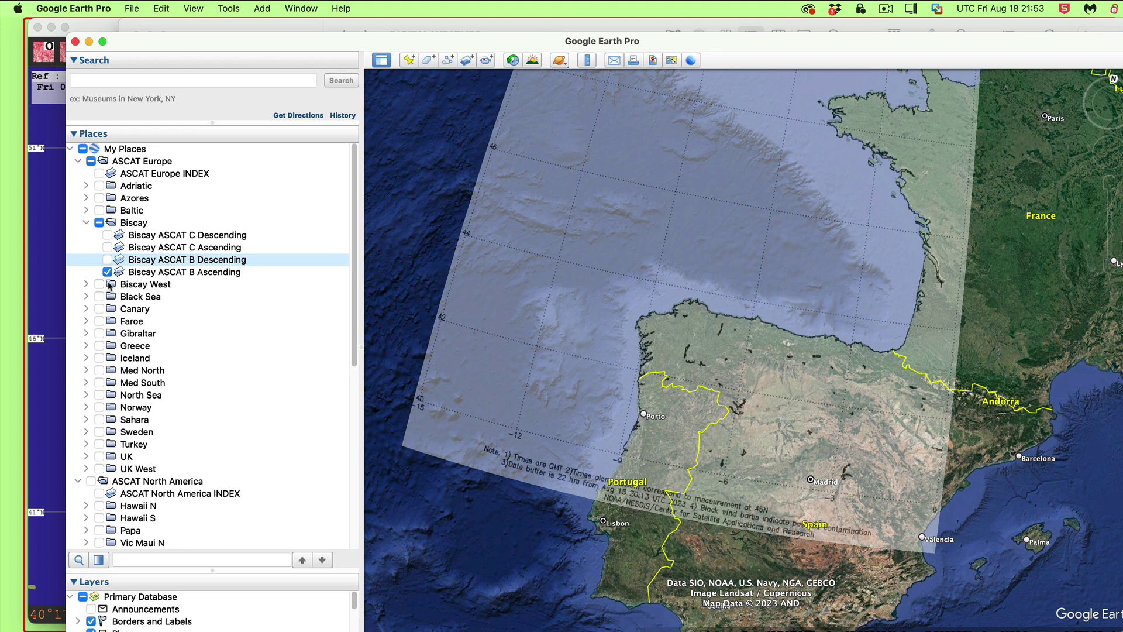
{"action": "left_click", "coordinate": [107, 272]}
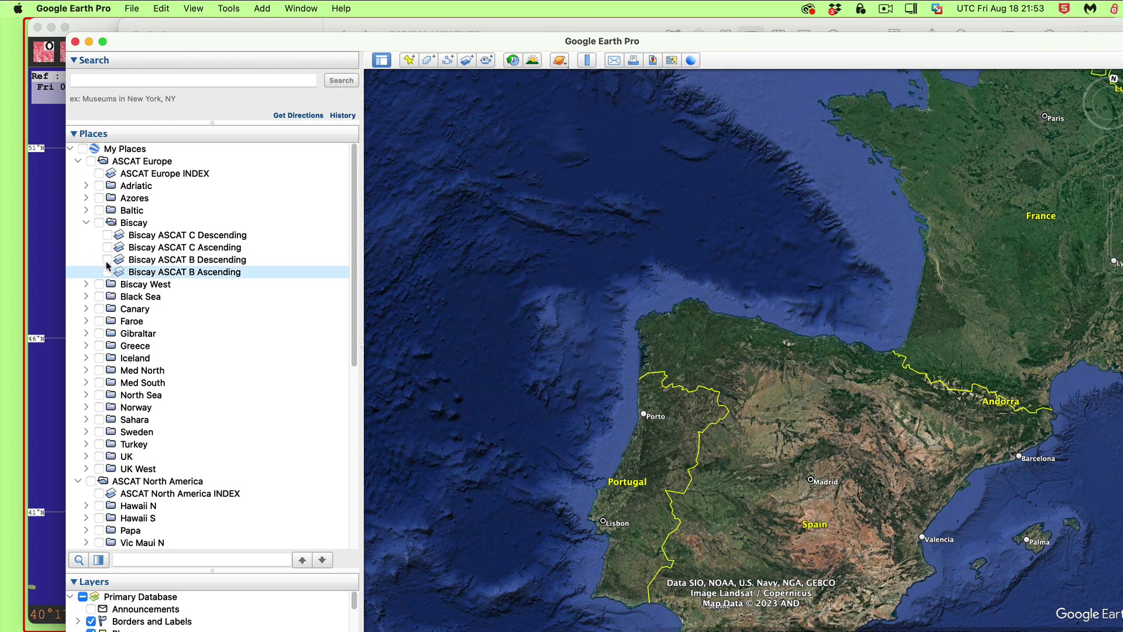
Step: Re-enable Biscay ASCAT B Descending (METOP-B, Aug 18 20:13 UTC) and frame it with its colour scale
{"action": "left_click", "coordinate": [107, 259]}
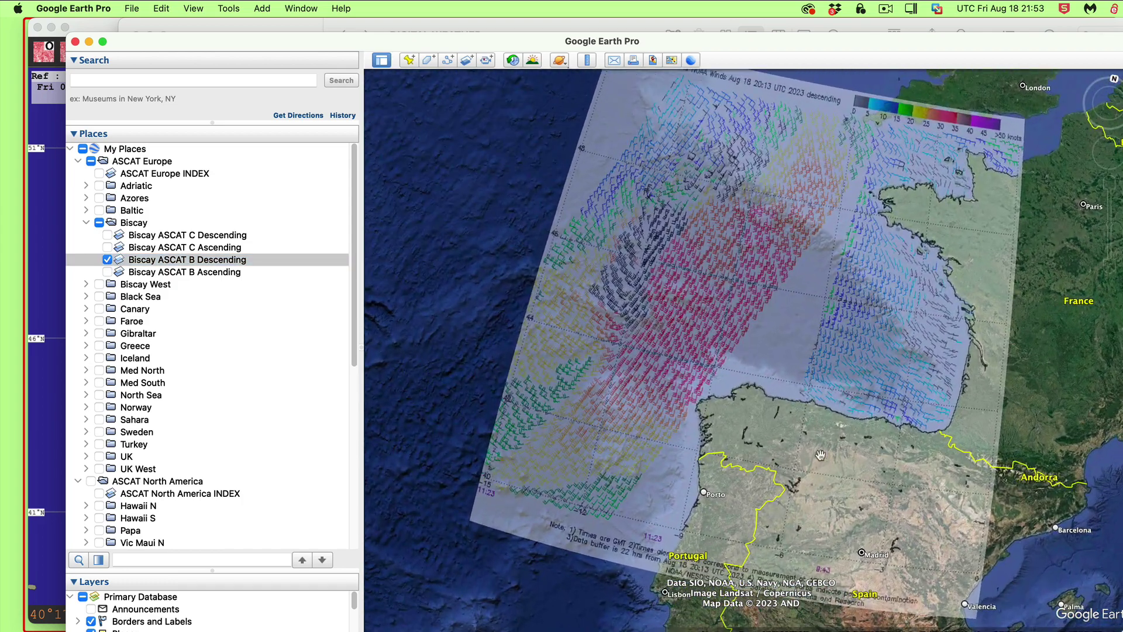
{"action": "scroll", "coordinate": [821, 455], "scroll_direction": "down", "scroll_amount": 3}
{"action": "scroll", "coordinate": [872, 397], "scroll_direction": "down", "scroll_amount": 1}
{"action": "scroll", "coordinate": [921, 289], "scroll_direction": "down", "scroll_amount": 1}
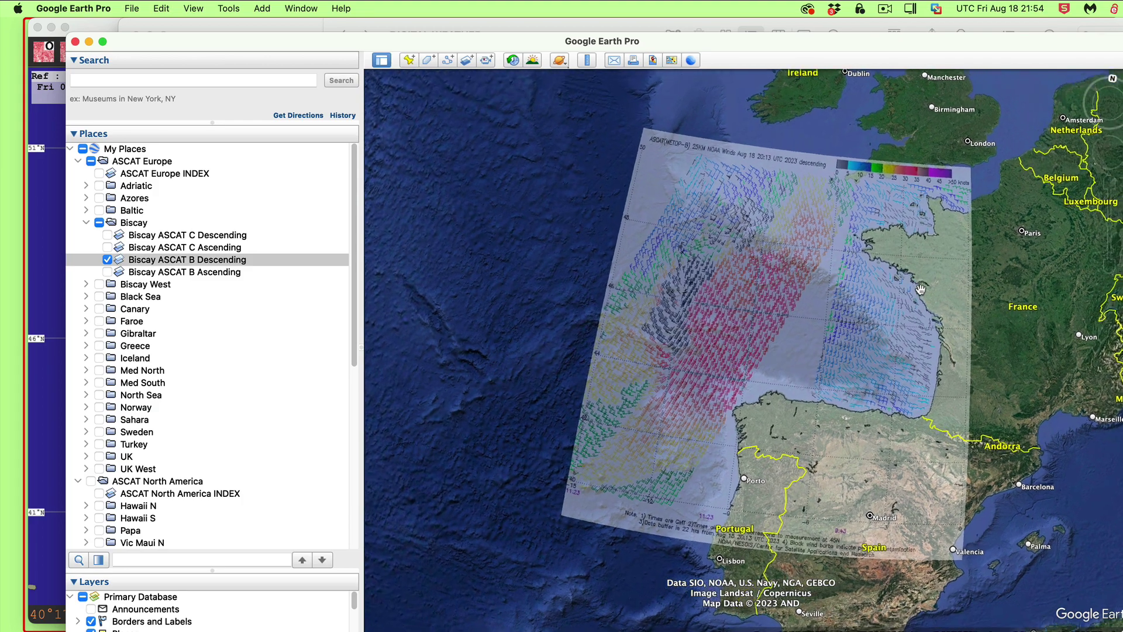
{"action": "scroll", "coordinate": [920, 289], "scroll_direction": "up", "scroll_amount": 3}
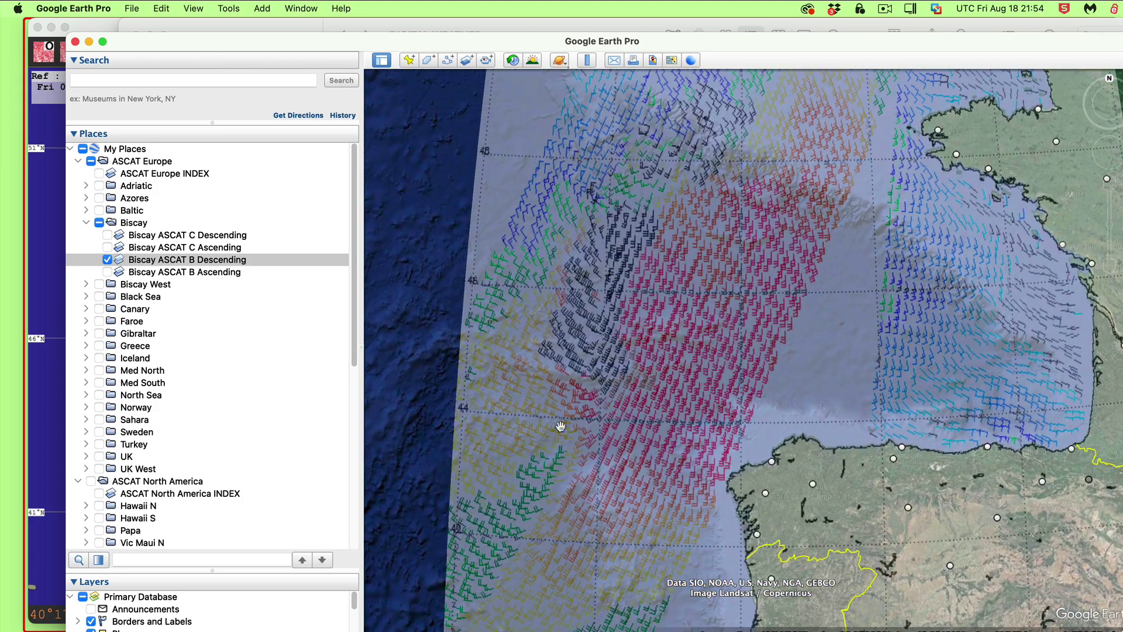
{"action": "left_click_drag", "start_coordinate": [716, 307], "coordinate": [669, 333]}
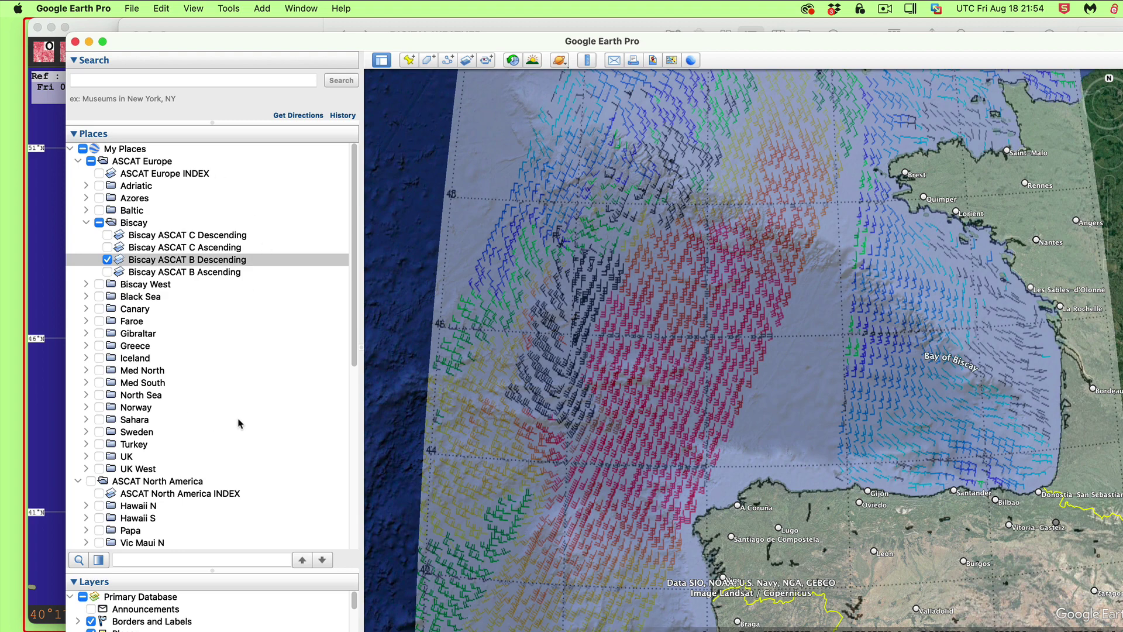
{"action": "left_click_drag", "start_coordinate": [355, 351], "coordinate": [337, 588]}
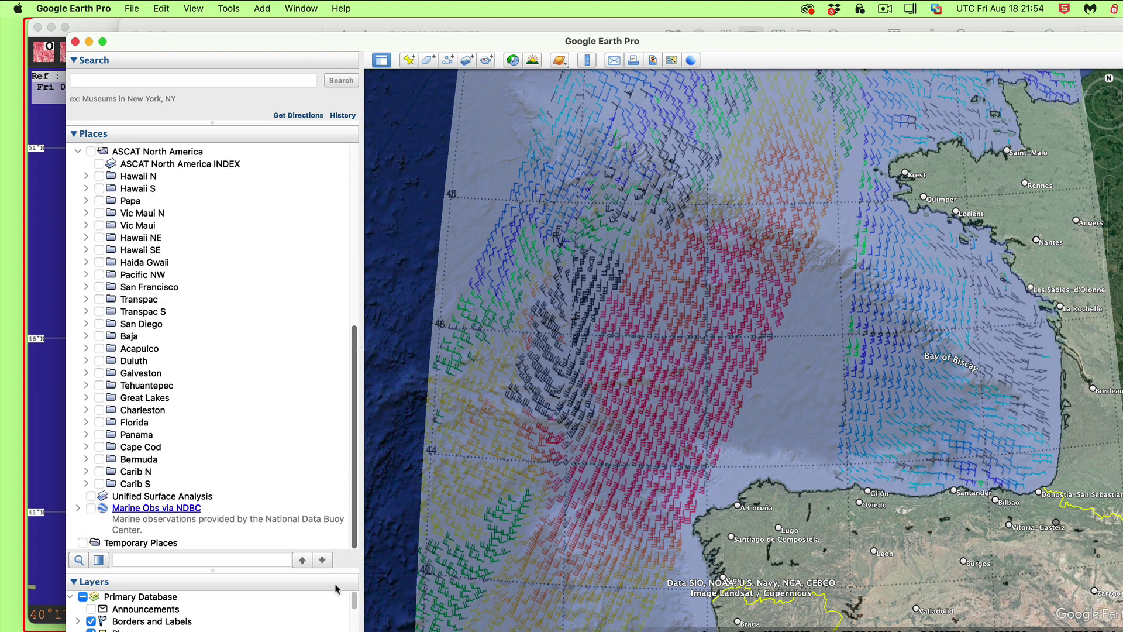
Step: Turn on the Unified Surface Analysis fronts and isobars overlay
{"action": "left_click", "coordinate": [90, 501]}
{"action": "left_click", "coordinate": [91, 496]}
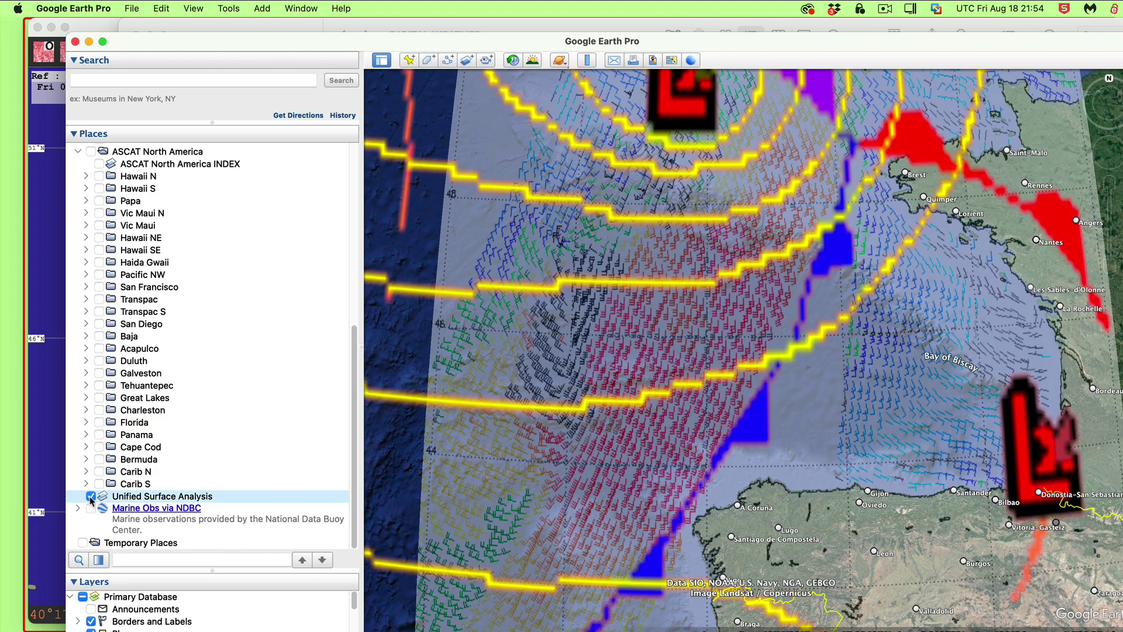
{"action": "scroll", "coordinate": [571, 425], "scroll_direction": "down", "scroll_amount": 3}
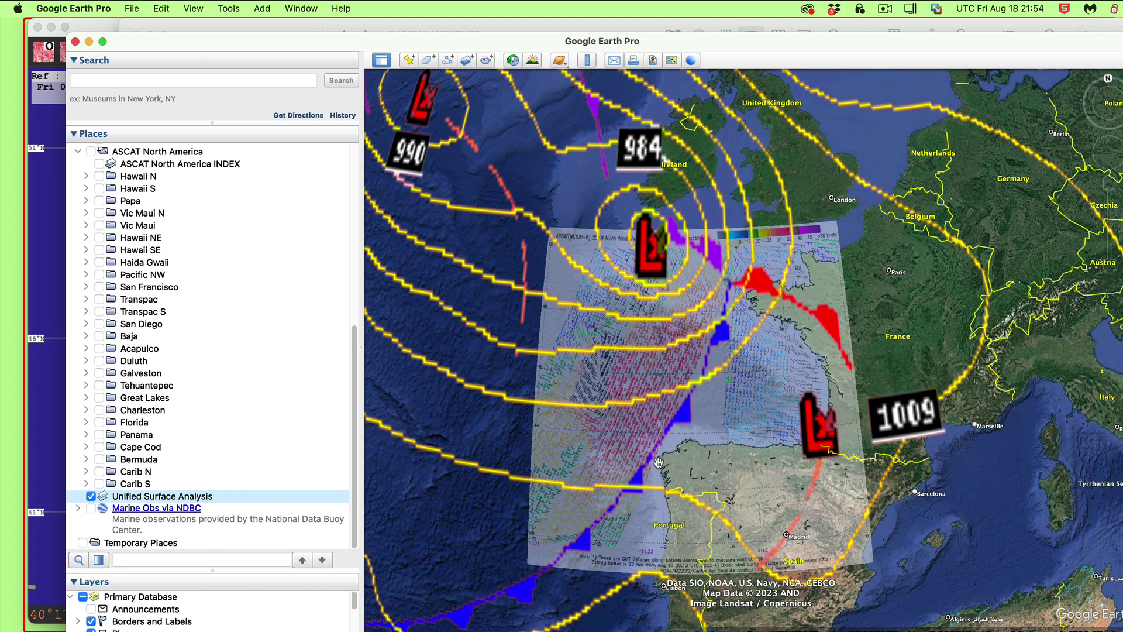
{"action": "scroll", "coordinate": [655, 468], "scroll_direction": "up", "scroll_amount": 4}
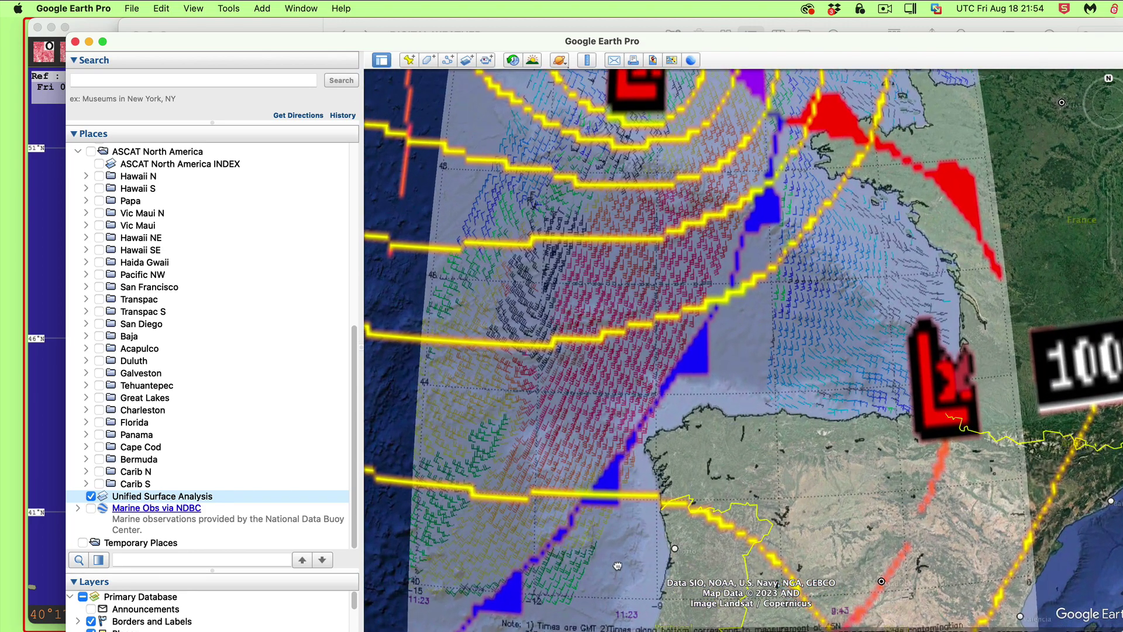
Step: Pan over Biscay, then zoom out to the whole North Atlantic globe
{"action": "left_click_drag", "start_coordinate": [617, 566], "coordinate": [639, 521]}
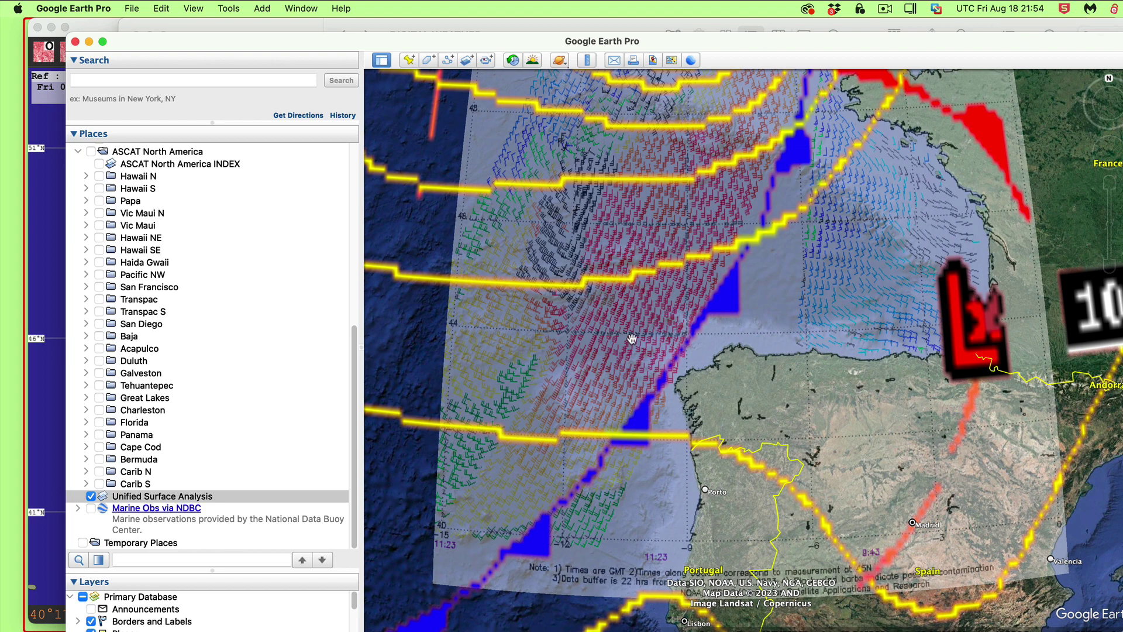
{"action": "left_click_drag", "start_coordinate": [632, 341], "coordinate": [679, 437]}
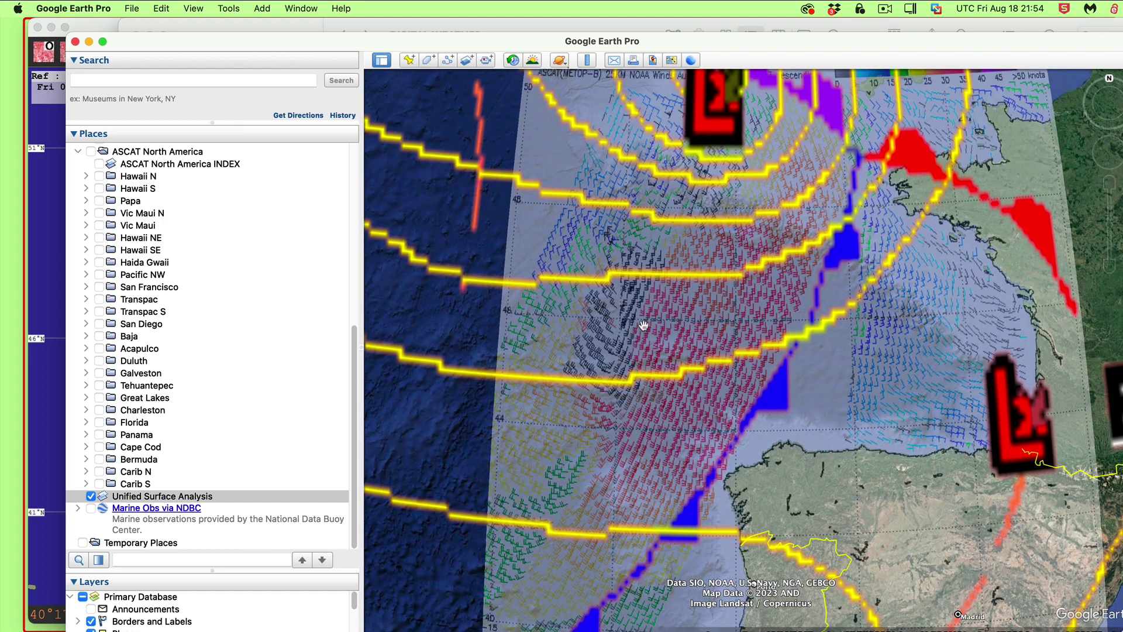
{"action": "scroll", "coordinate": [725, 392], "scroll_direction": "down", "scroll_amount": 5}
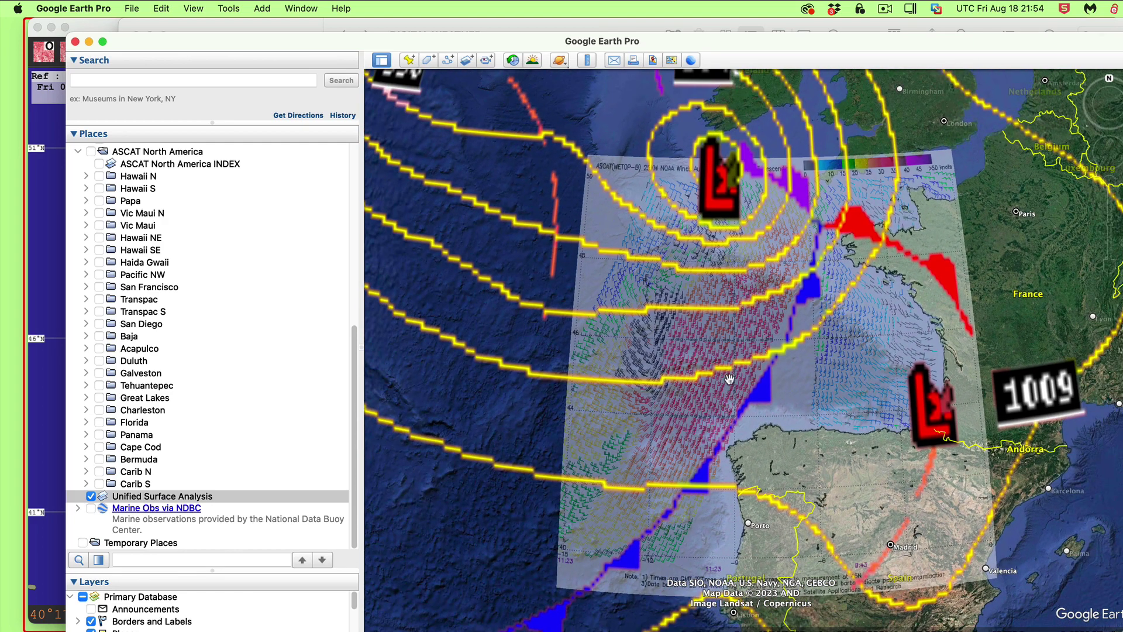
{"action": "scroll", "coordinate": [529, 443], "scroll_direction": "down", "scroll_amount": 10}
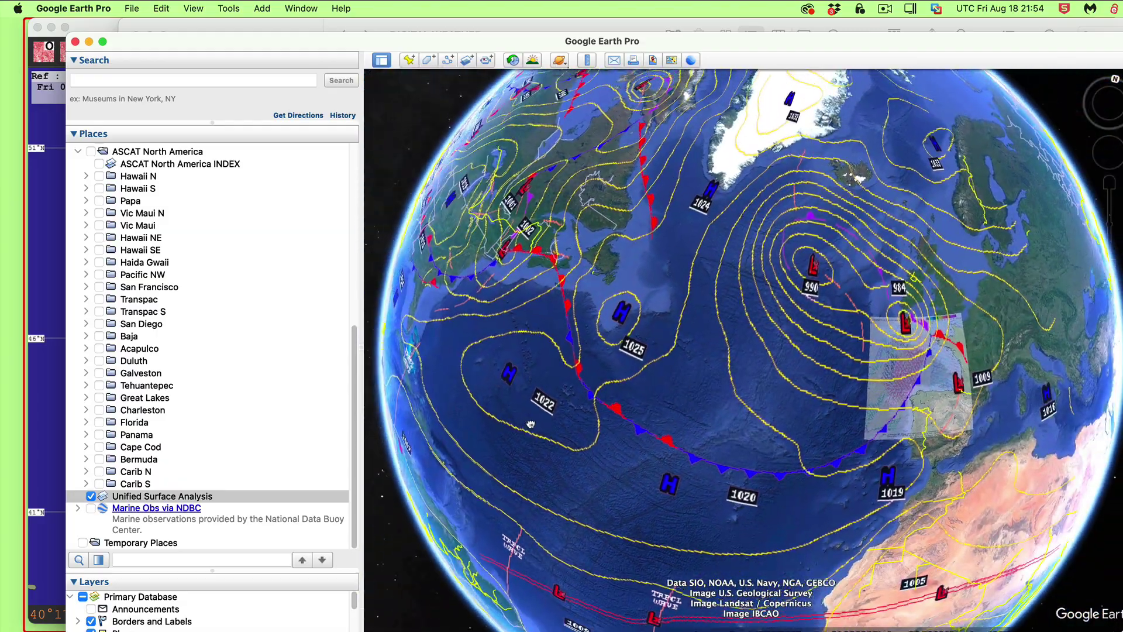
{"action": "left_click_drag", "start_coordinate": [530, 424], "coordinate": [512, 206]}
Step: Turn the globe back to Europe and zoom in toward the Bay of Biscay
{"action": "left_click_drag", "start_coordinate": [720, 285], "coordinate": [478, 261]}
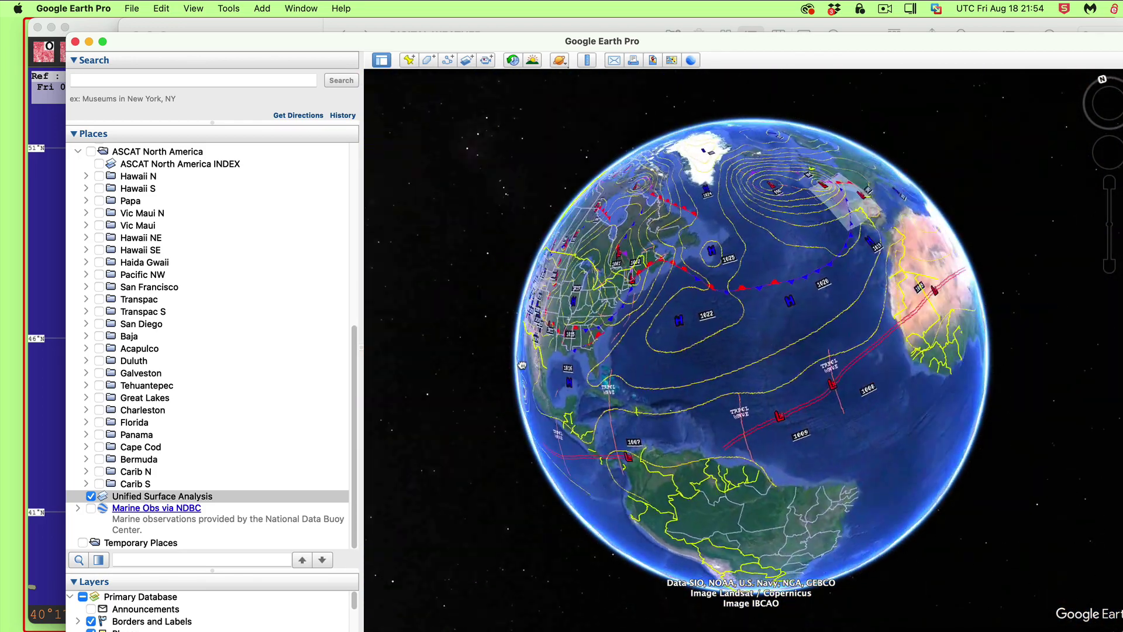
{"action": "left_click_drag", "start_coordinate": [851, 393], "coordinate": [727, 485]}
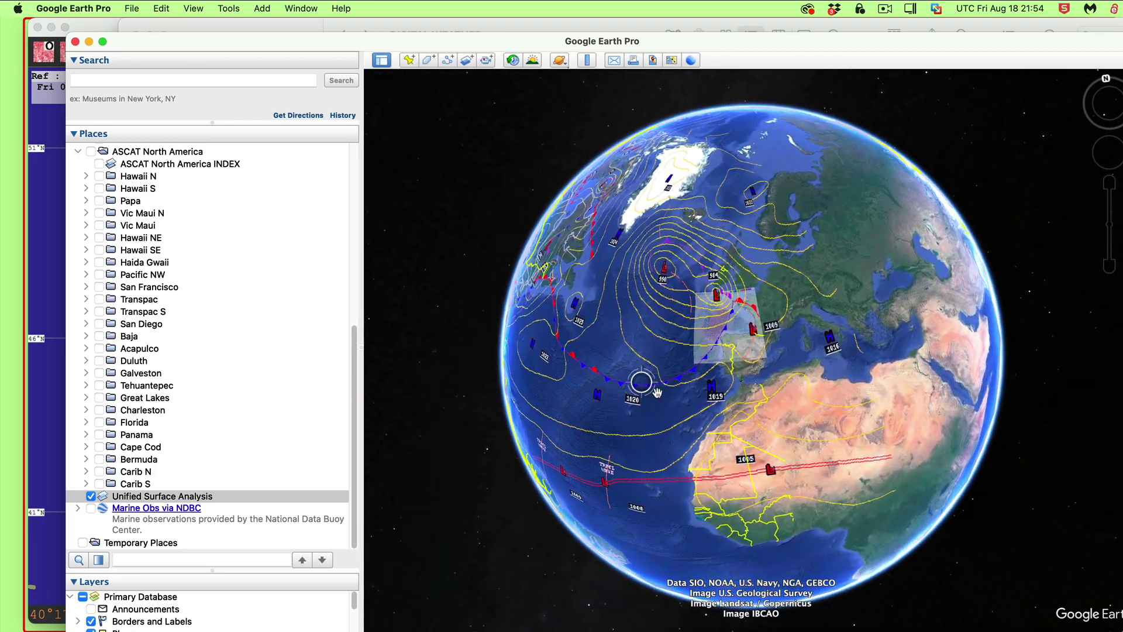
{"action": "scroll", "coordinate": [672, 372], "scroll_direction": "up", "scroll_amount": 10}
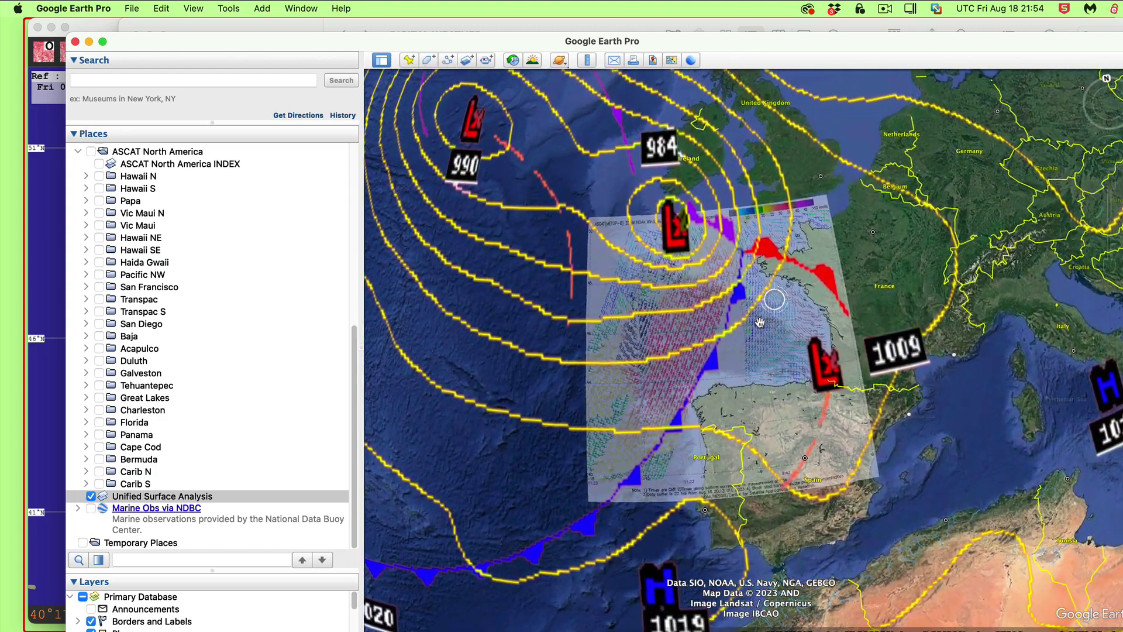
{"action": "scroll", "coordinate": [759, 322], "scroll_direction": "up", "scroll_amount": 5}
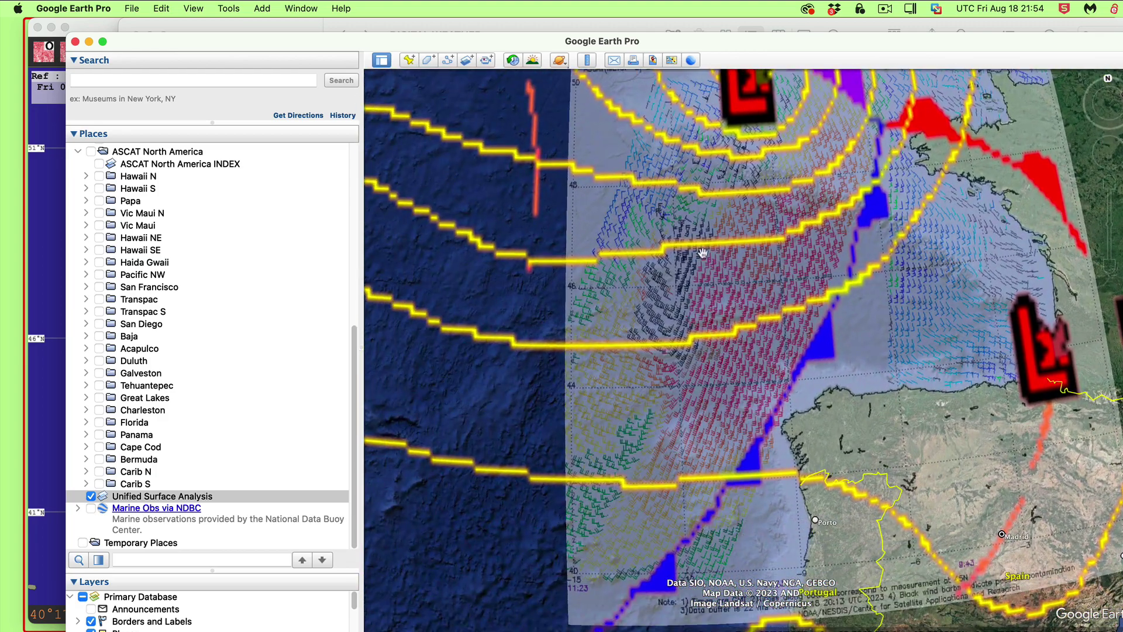
{"action": "scroll", "coordinate": [707, 406], "scroll_direction": "down", "scroll_amount": 5}
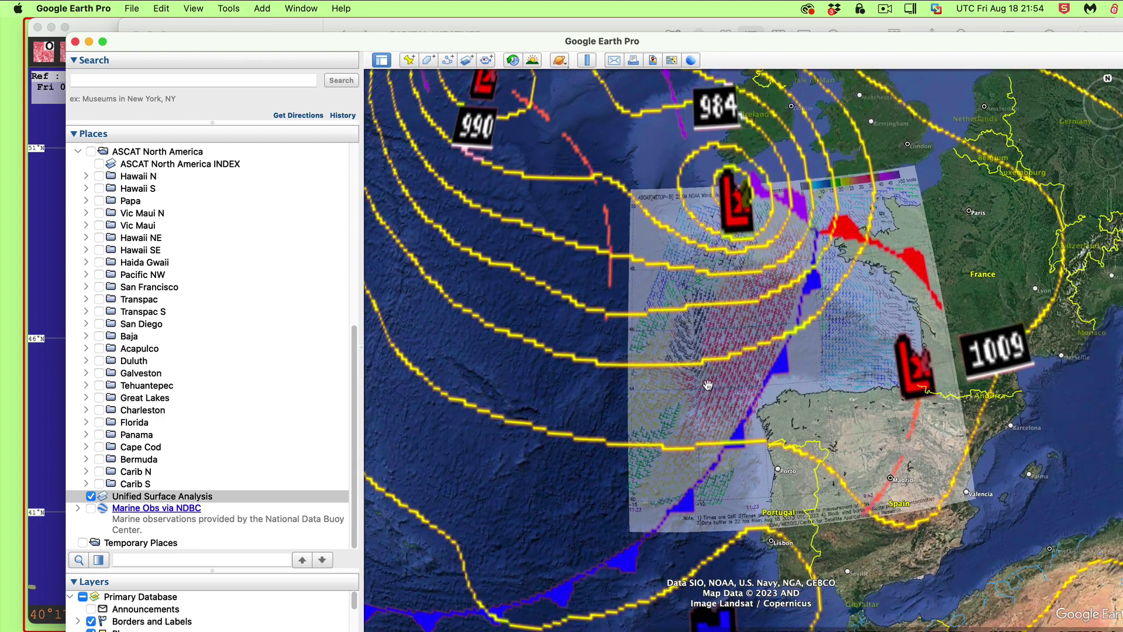
{"action": "scroll", "coordinate": [754, 386], "scroll_direction": "up", "scroll_amount": 5}
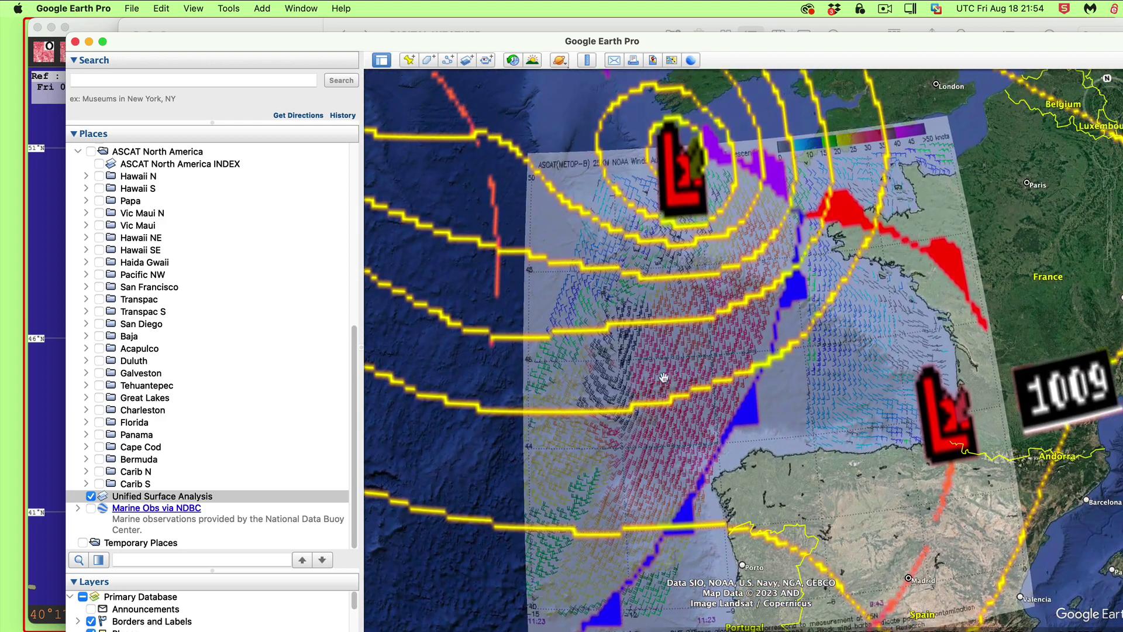
Step: Centre the Biscay ASCAT wind overlay, then drag the Google Earth window aside
{"action": "left_click_drag", "start_coordinate": [632, 390], "coordinate": [630, 369]}
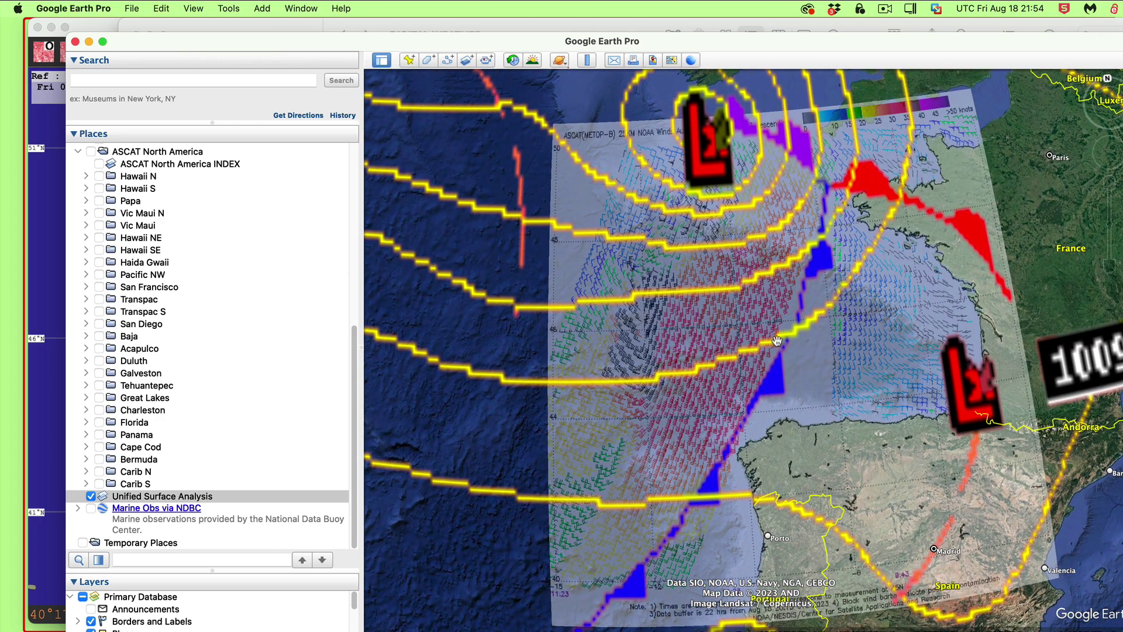
{"action": "left_click_drag", "start_coordinate": [589, 473], "coordinate": [581, 507]}
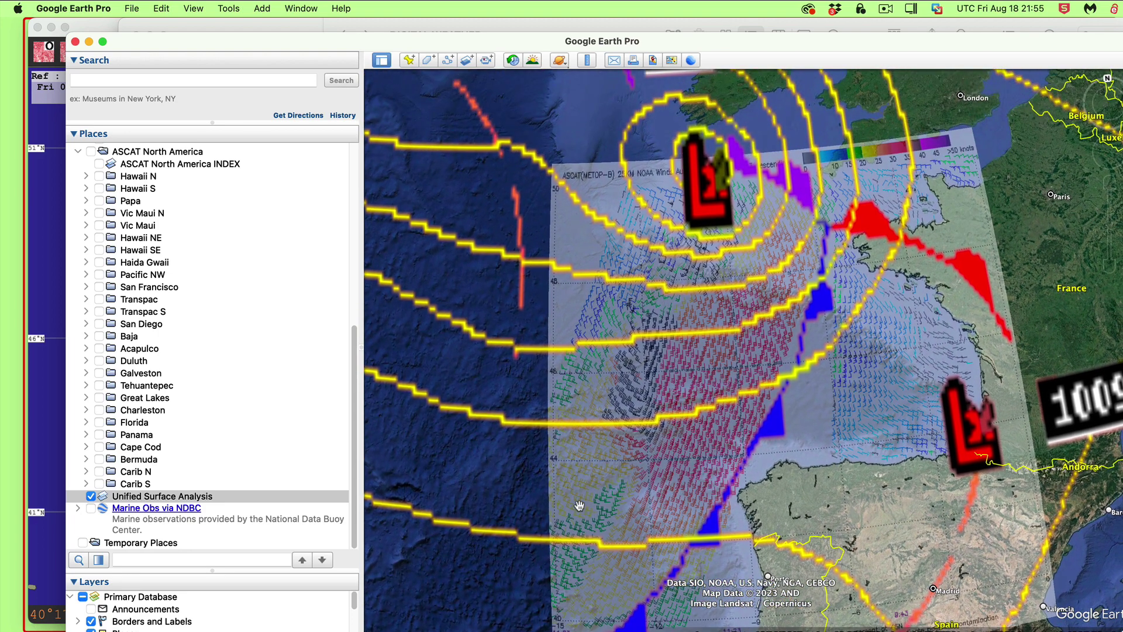
{"action": "scroll", "coordinate": [579, 506], "scroll_direction": "down", "scroll_amount": 3}
{"action": "left_click_drag", "start_coordinate": [579, 505], "coordinate": [581, 483]}
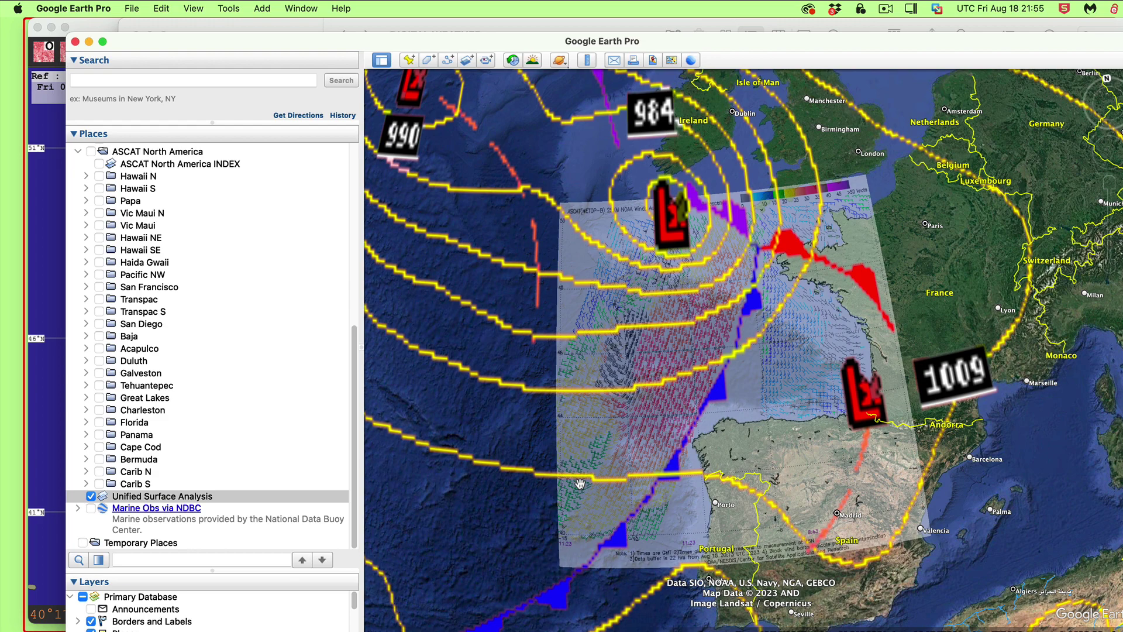
{"action": "left_click_drag", "start_coordinate": [213, 40], "coordinate": [278, 200]}
Step: Minimize Finder, move Google Earth aside and hide it to reveal the qtVlm chart
{"action": "left_click", "coordinate": [208, 36]}
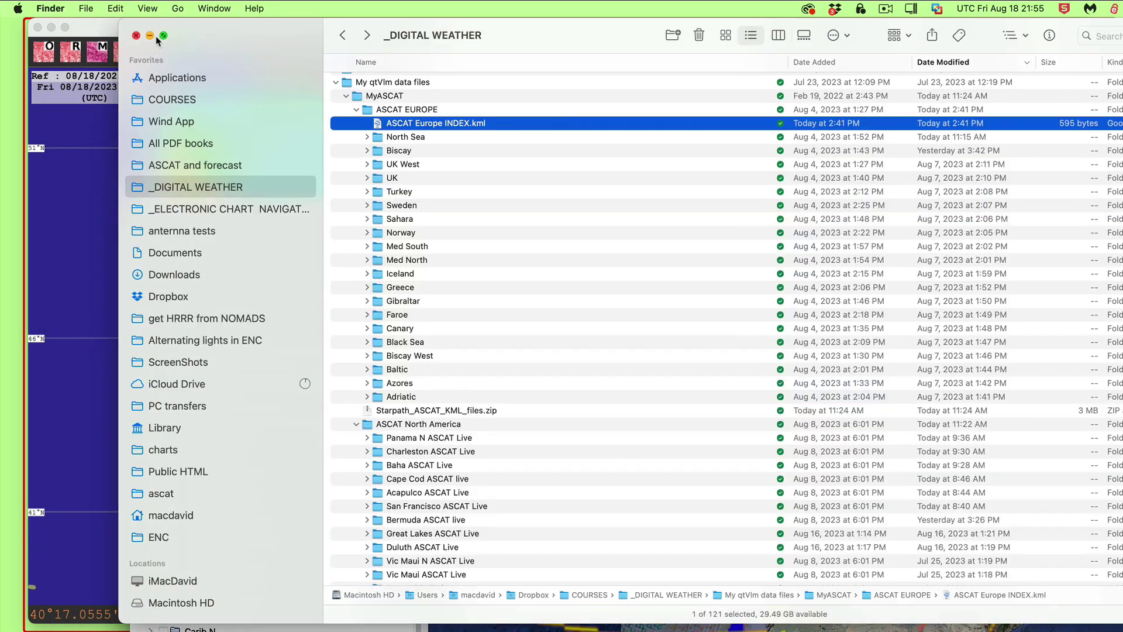
{"action": "left_click", "coordinate": [150, 35]}
{"action": "left_click_drag", "start_coordinate": [350, 205], "coordinate": [554, 280]}
{"action": "key", "text": "super+m"}
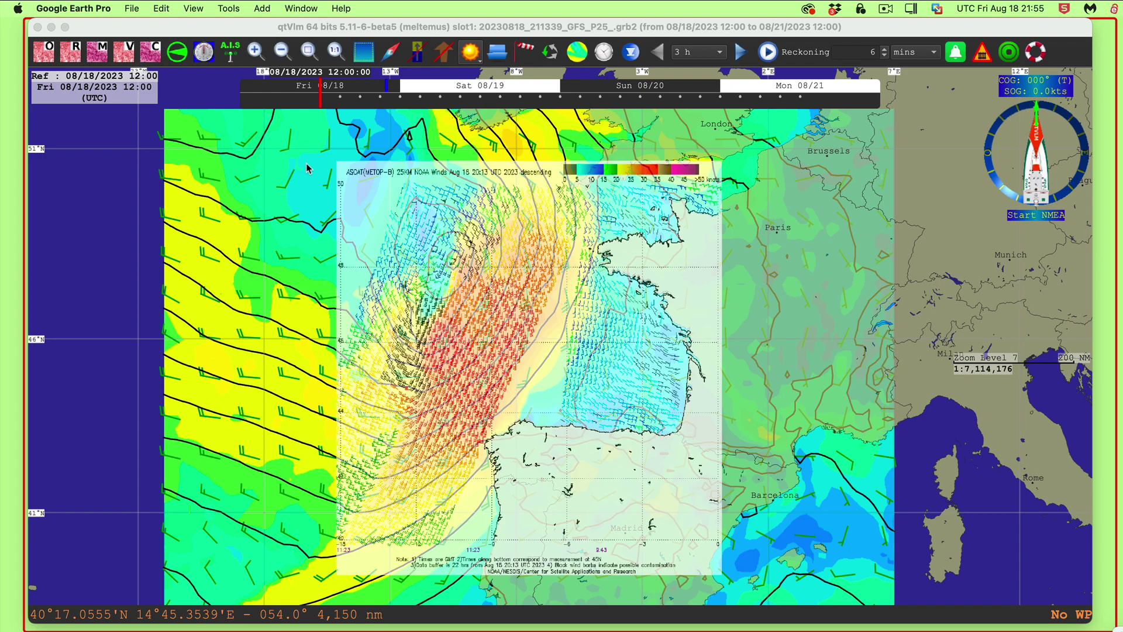
Step: Zoom the qtVlm chart onto the red Biscay ASCAT barbs beside the 08/18 12:00 GFS winds
{"action": "scroll", "coordinate": [378, 563], "scroll_direction": "up", "scroll_amount": 2}
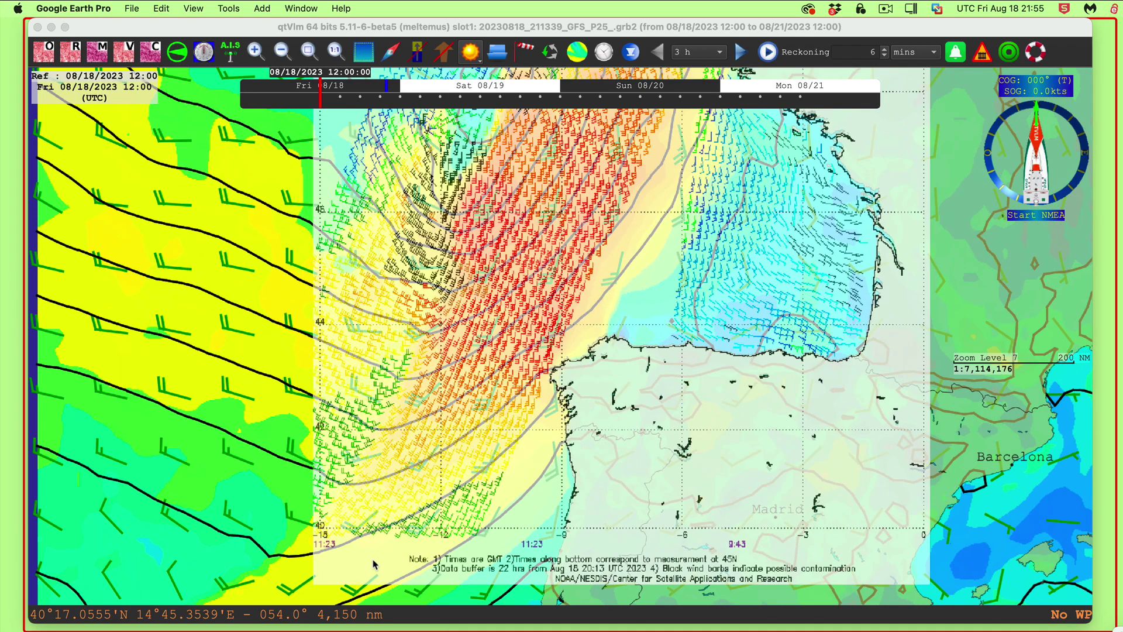
{"action": "scroll", "coordinate": [375, 563], "scroll_direction": "down", "scroll_amount": 2}
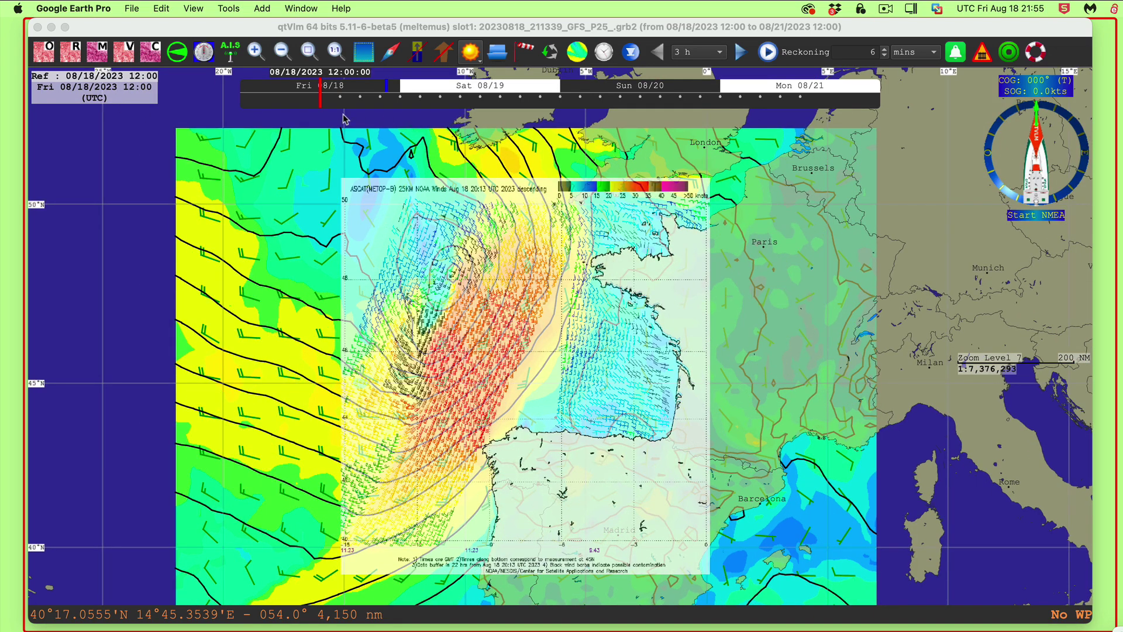
{"action": "scroll", "coordinate": [540, 391], "scroll_direction": "up", "scroll_amount": 1}
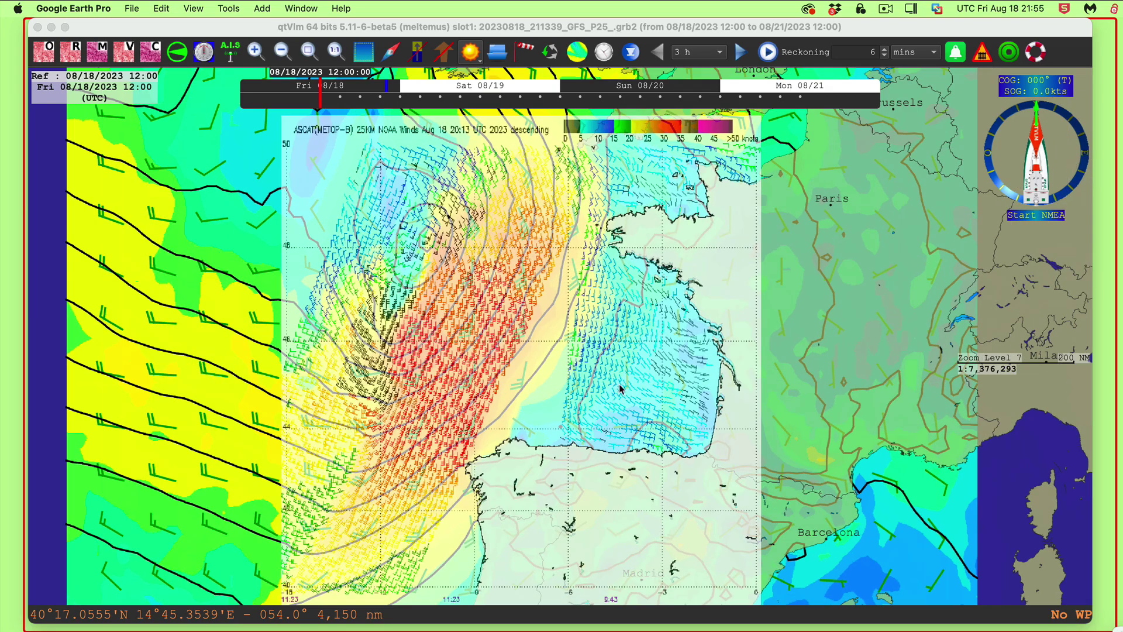
{"action": "left_click", "coordinate": [642, 391]}
{"action": "scroll", "coordinate": [644, 433], "scroll_direction": "up", "scroll_amount": 1}
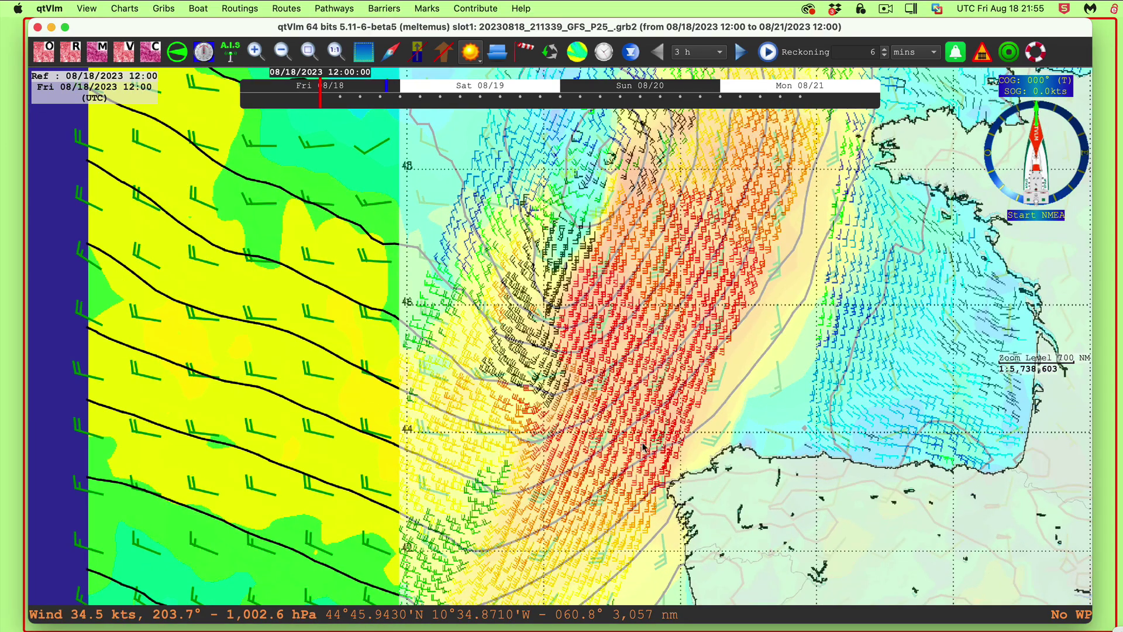
{"action": "scroll", "coordinate": [645, 446], "scroll_direction": "down", "scroll_amount": 1}
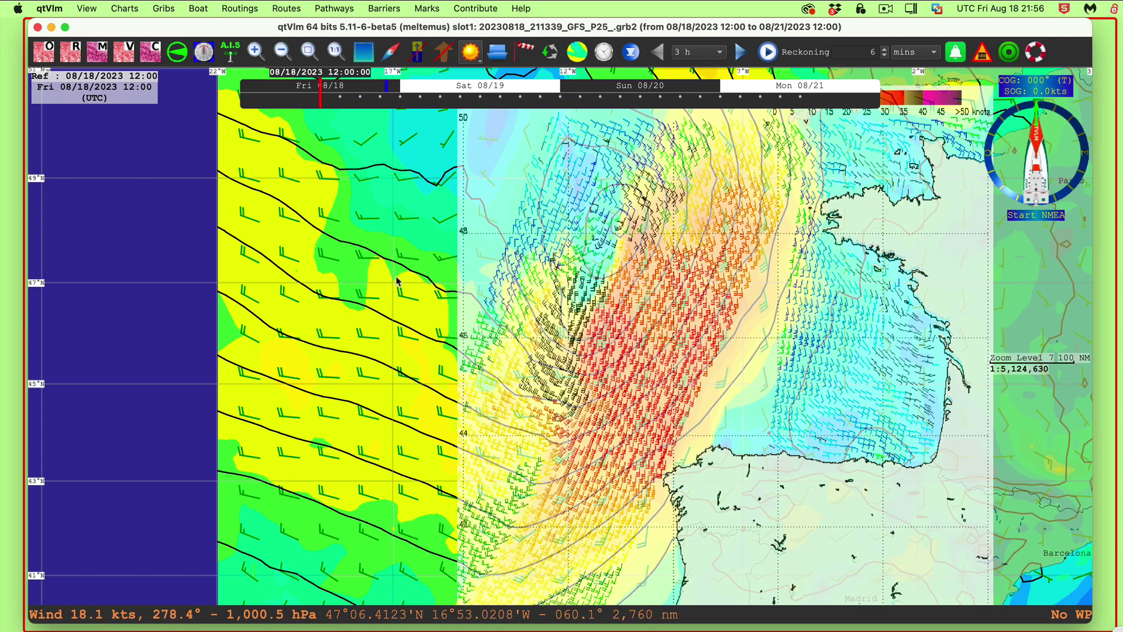
{"action": "scroll", "coordinate": [598, 367], "scroll_direction": "up", "scroll_amount": 1}
{"action": "scroll", "coordinate": [597, 367], "scroll_direction": "up", "scroll_amount": 1}
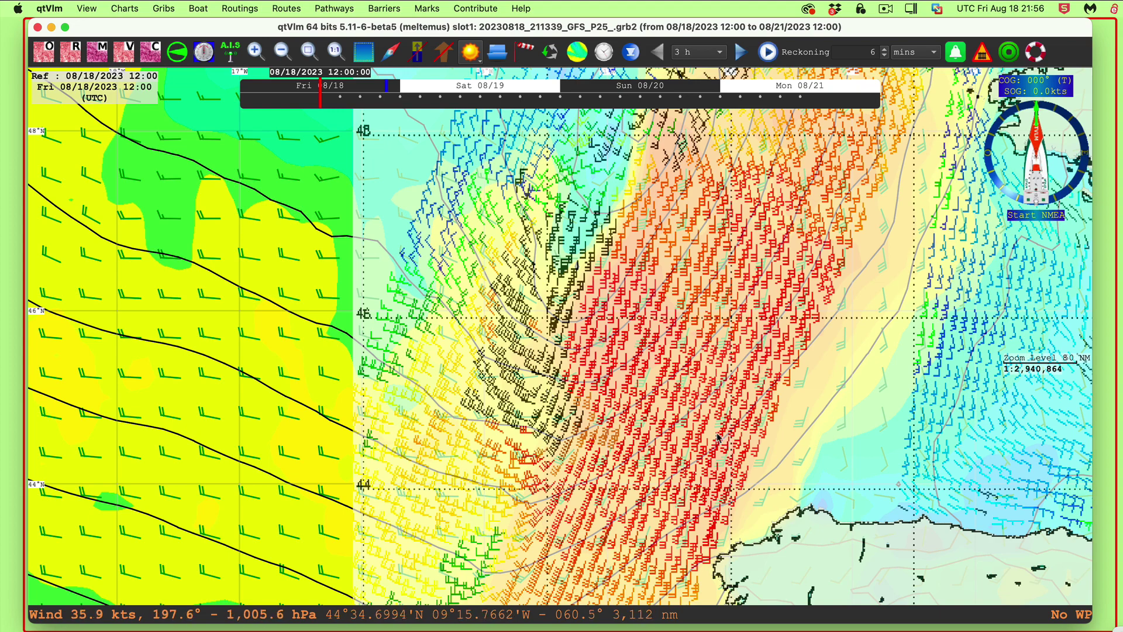
Step: Pan the qtVlm chart to the southern part of the ASCAT swath and fine-tune its position
{"action": "left_click_drag", "start_coordinate": [585, 445], "coordinate": [602, 289]}
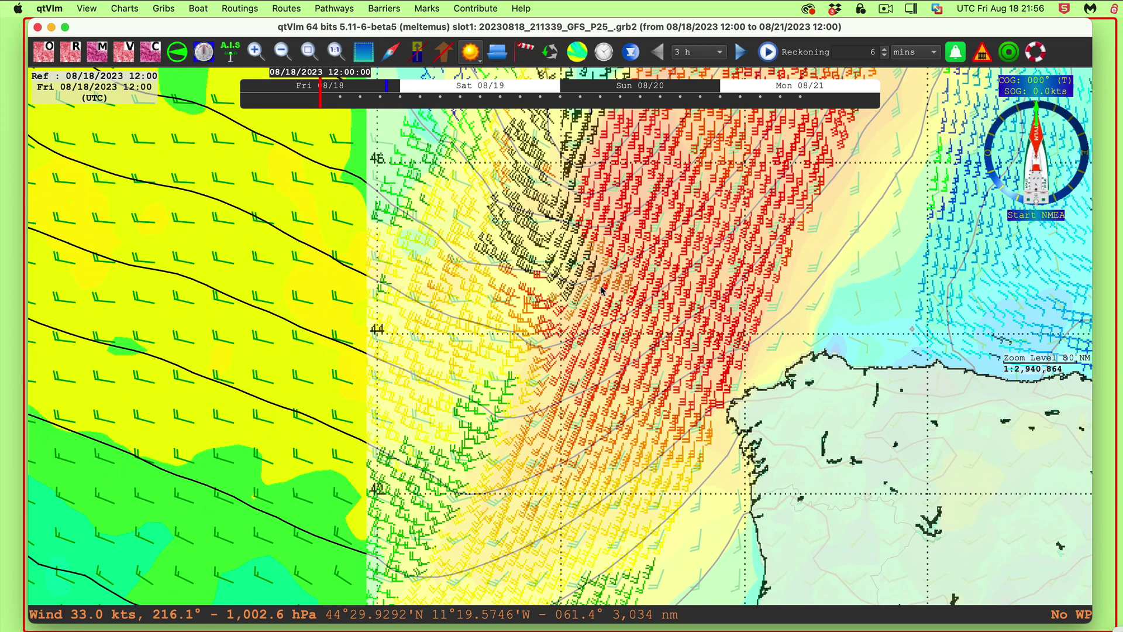
{"action": "scroll", "coordinate": [540, 400], "scroll_direction": "up", "scroll_amount": 1}
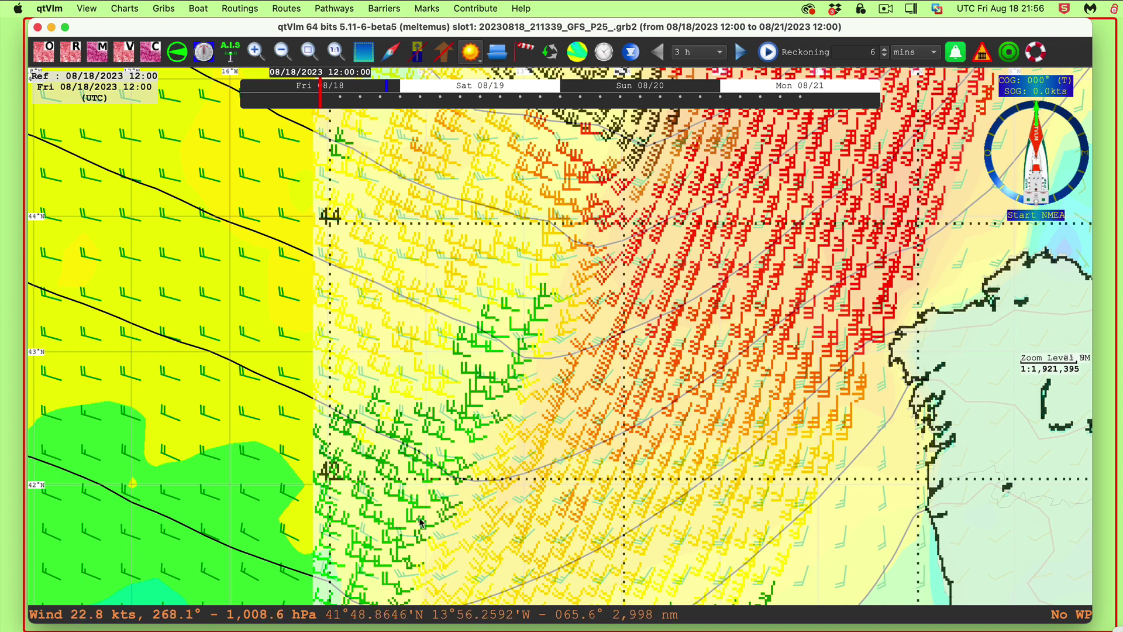
{"action": "left_click", "coordinate": [887, 8]}
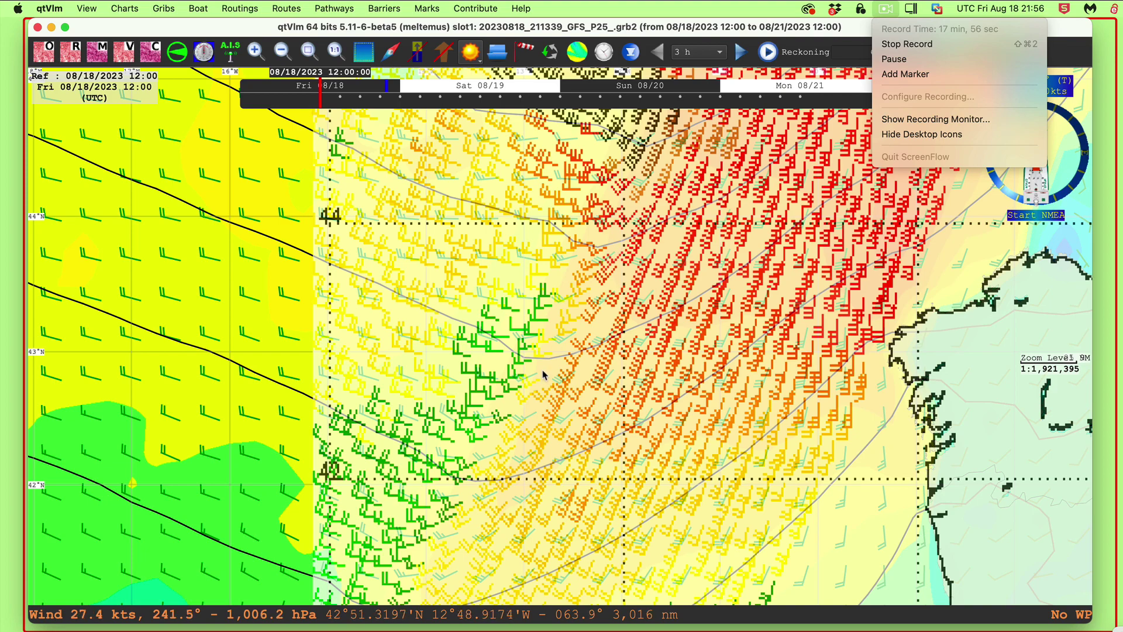
{"action": "left_click", "coordinate": [574, 409]}
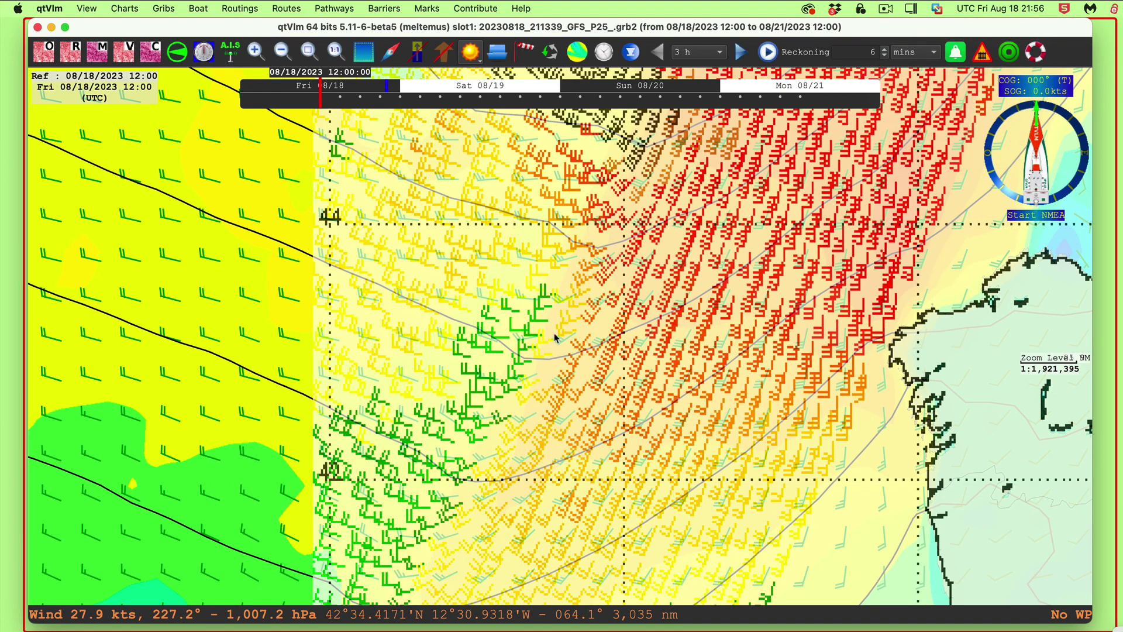
{"action": "mouse_move", "coordinate": [575, 301]}
{"action": "left_mouse_down"}
{"action": "mouse_move", "coordinate": [549, 416]}
{"action": "mouse_move", "coordinate": [567, 307]}
{"action": "left_mouse_up"}
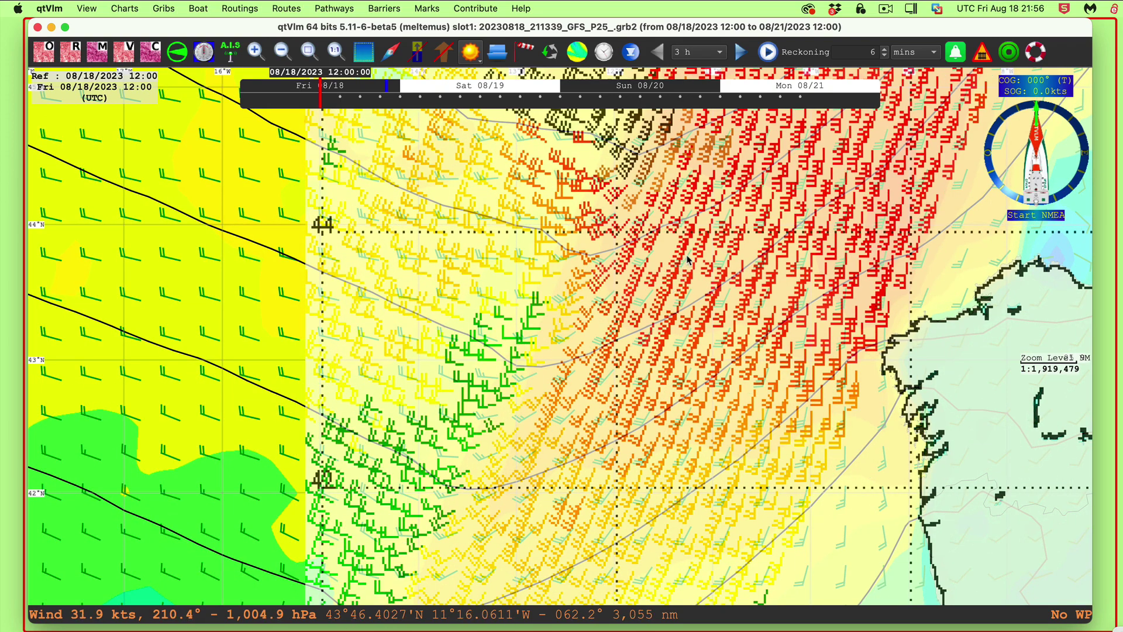
Step: Move to the northern swath near 46–48°N with the overlay title visible
{"action": "left_click_drag", "start_coordinate": [687, 258], "coordinate": [647, 509]}
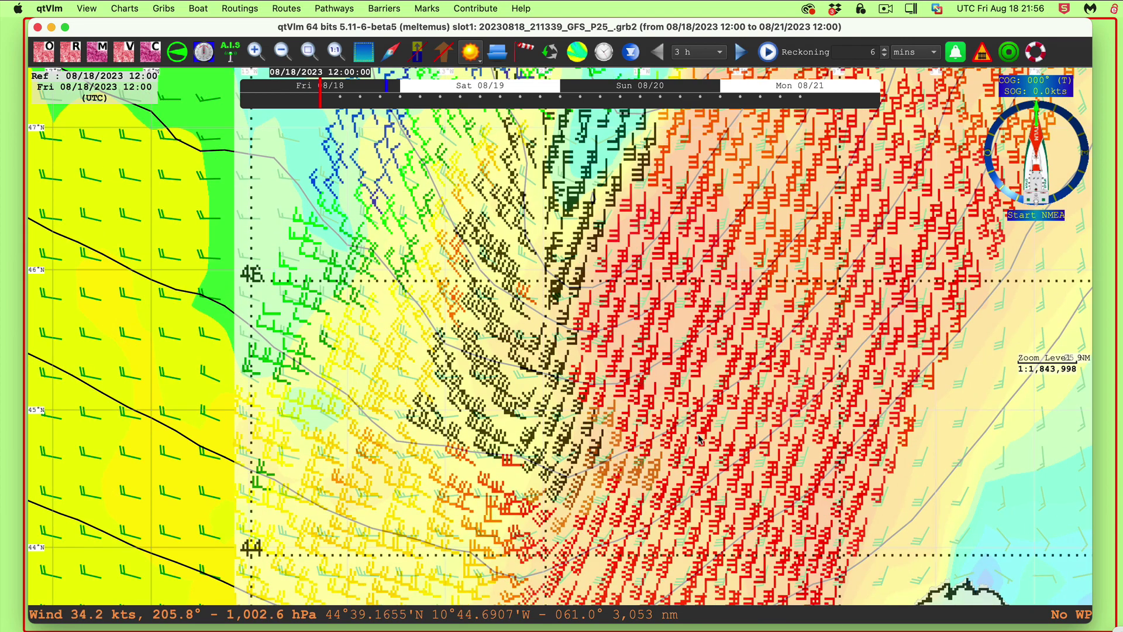
{"action": "scroll", "coordinate": [797, 399], "scroll_direction": "down", "scroll_amount": 2}
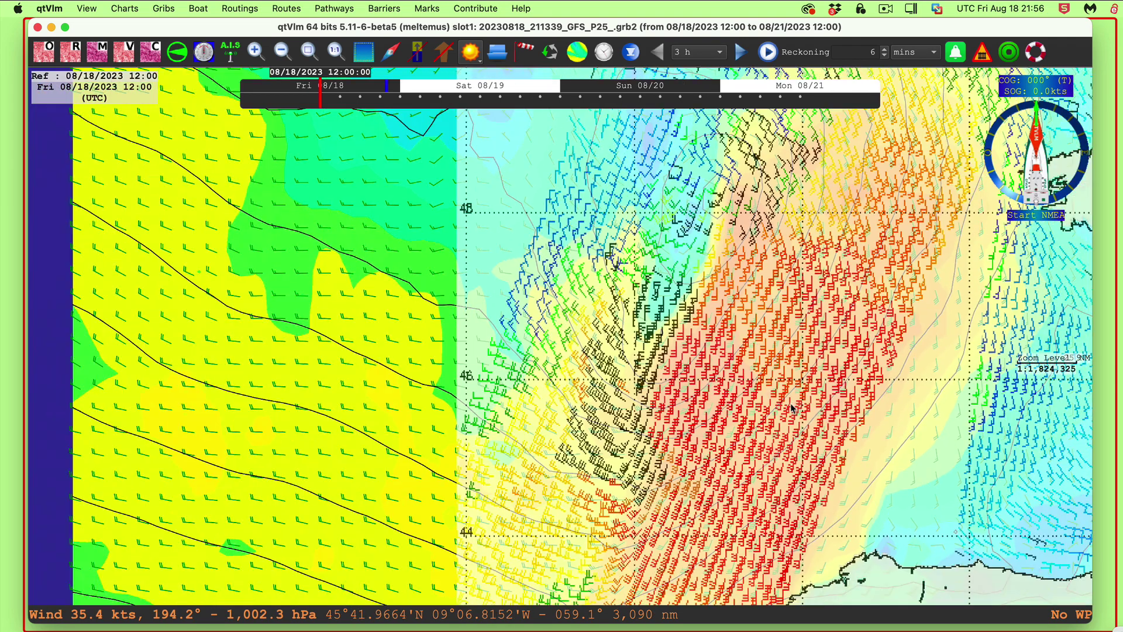
{"action": "left_click_drag", "start_coordinate": [814, 367], "coordinate": [753, 434]}
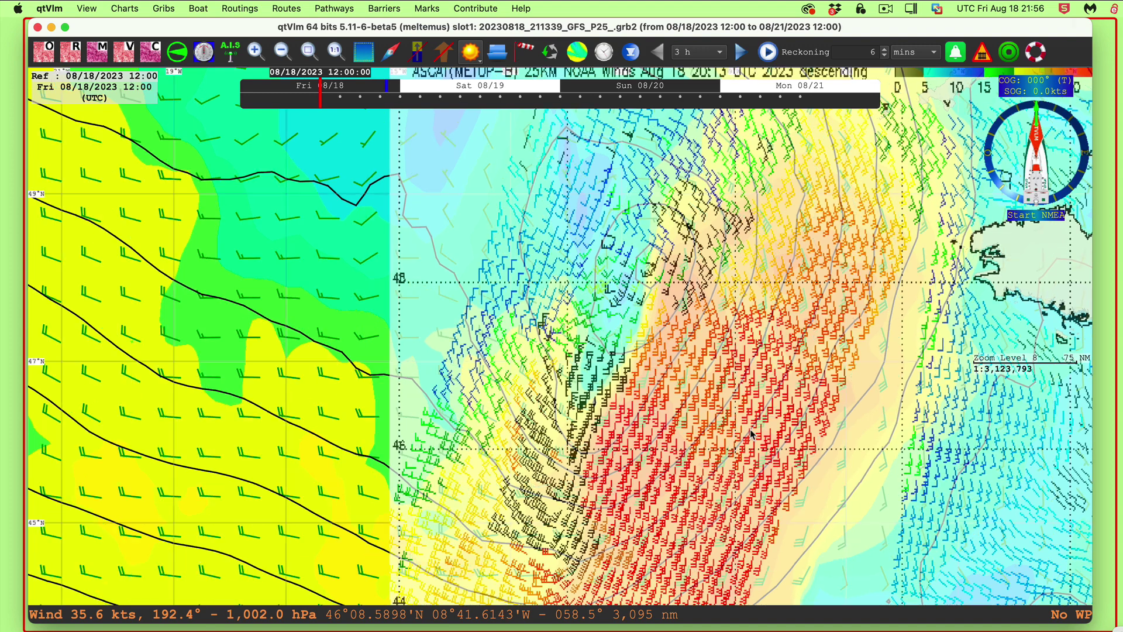